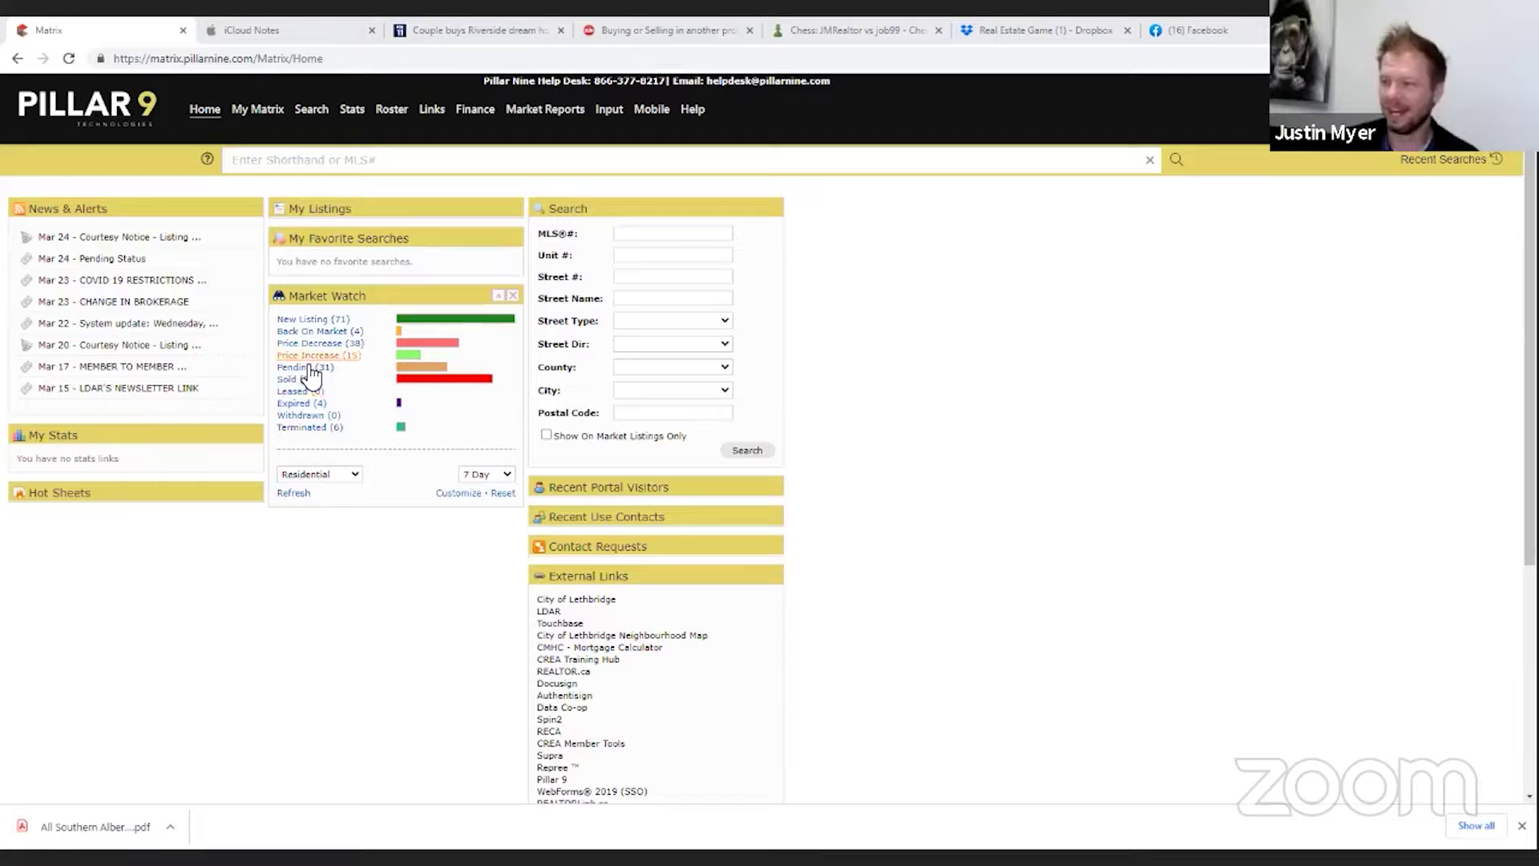
{"action": "key", "text": "ctrl+plus"}
{"action": "key", "text": "ctrl+plus"}
{"action": "key", "text": "ctrl+plus"}
{"action": "key", "text": "ctrl+plus"}
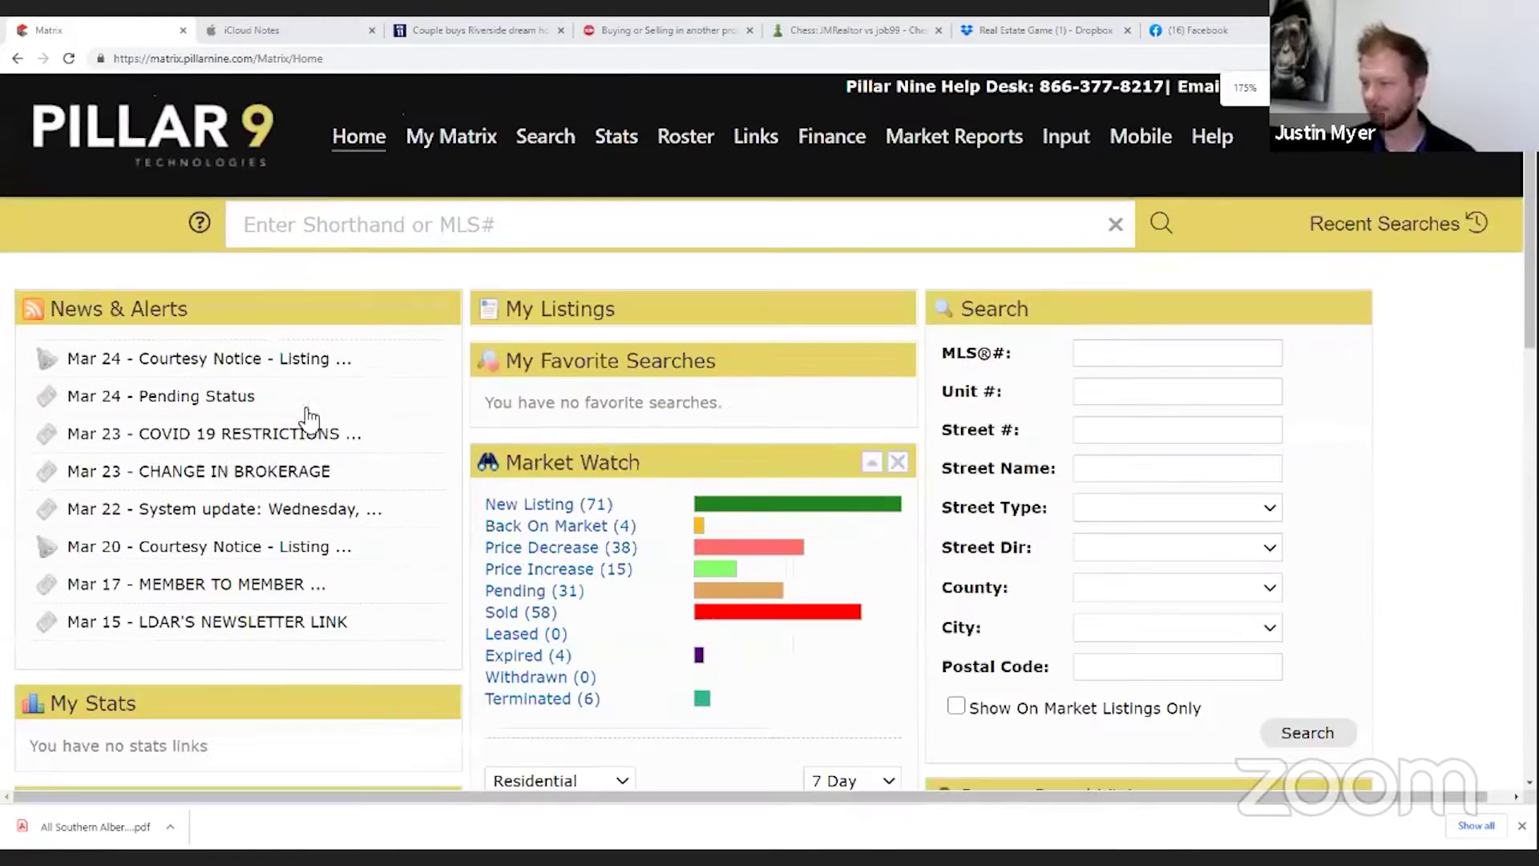
{"action": "left_click", "coordinate": [538, 508]}
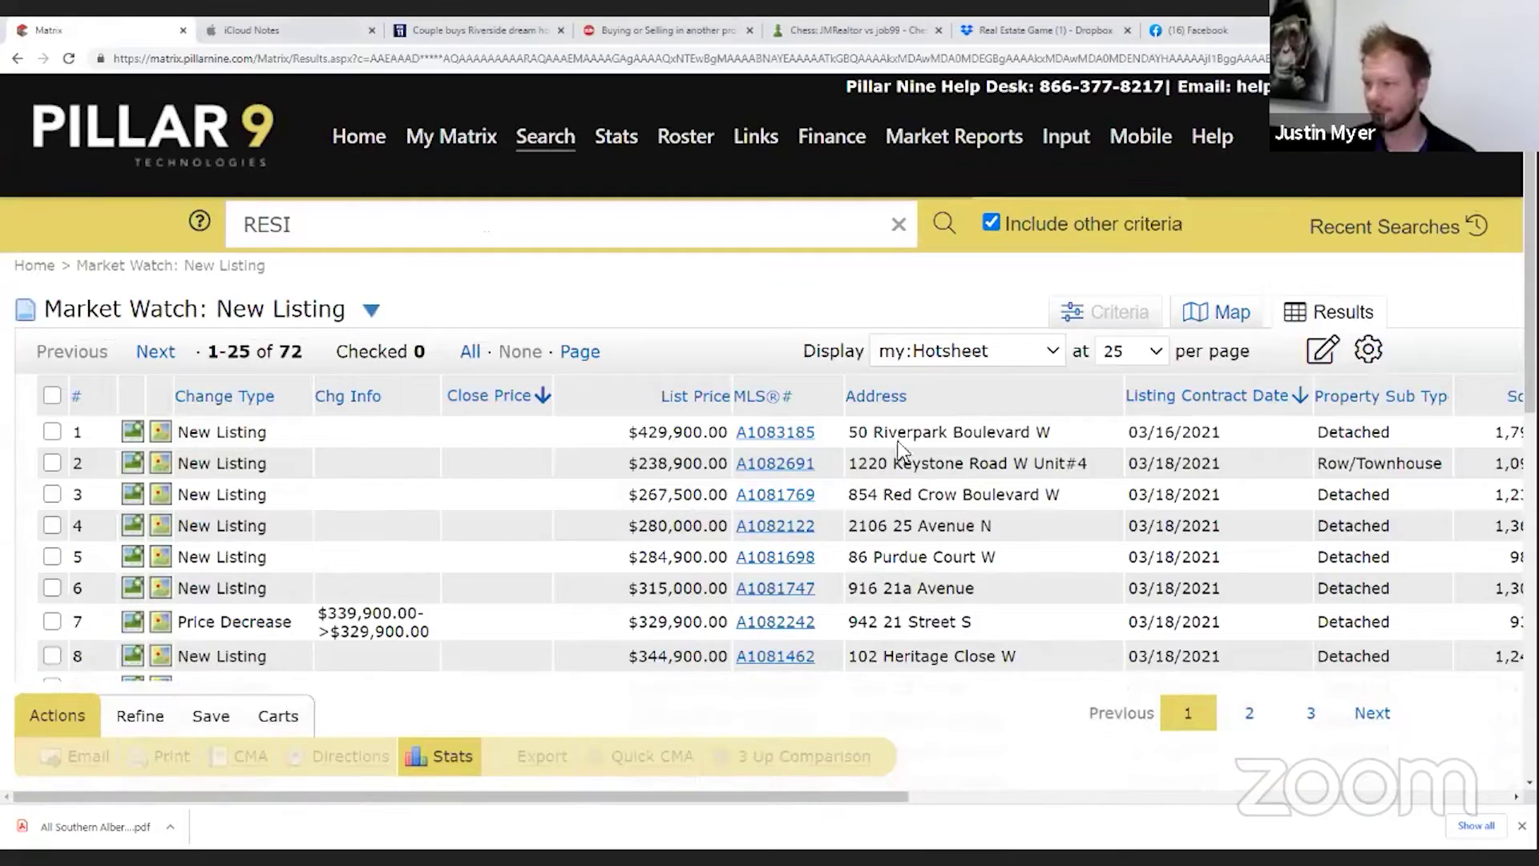
{"action": "left_click", "coordinate": [447, 756]}
{"action": "left_click", "coordinate": [515, 771]}
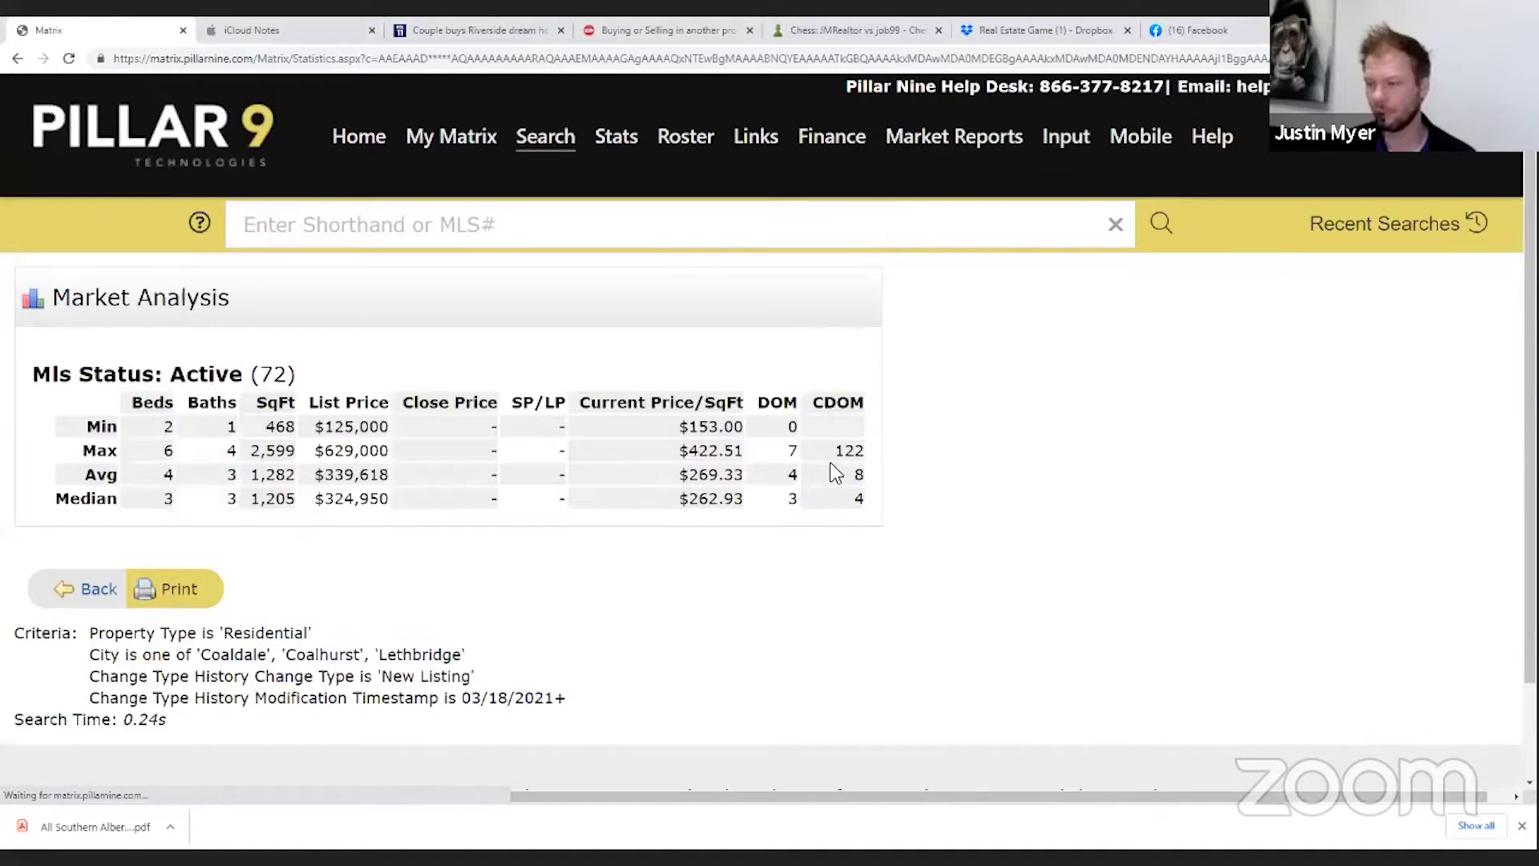
{"action": "double_click", "coordinate": [353, 476]}
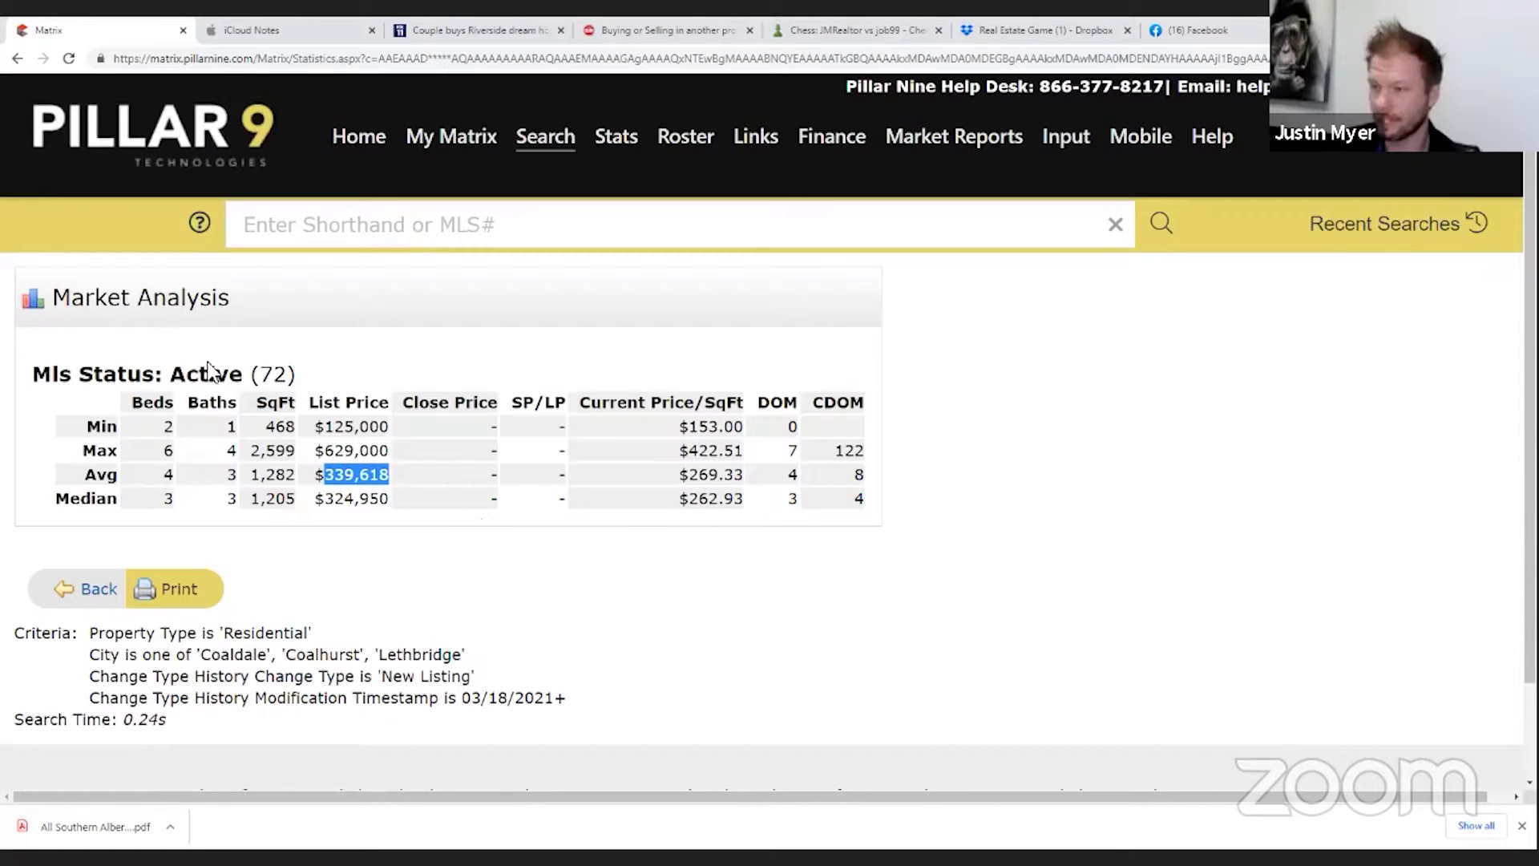
{"action": "double_click", "coordinate": [274, 374]}
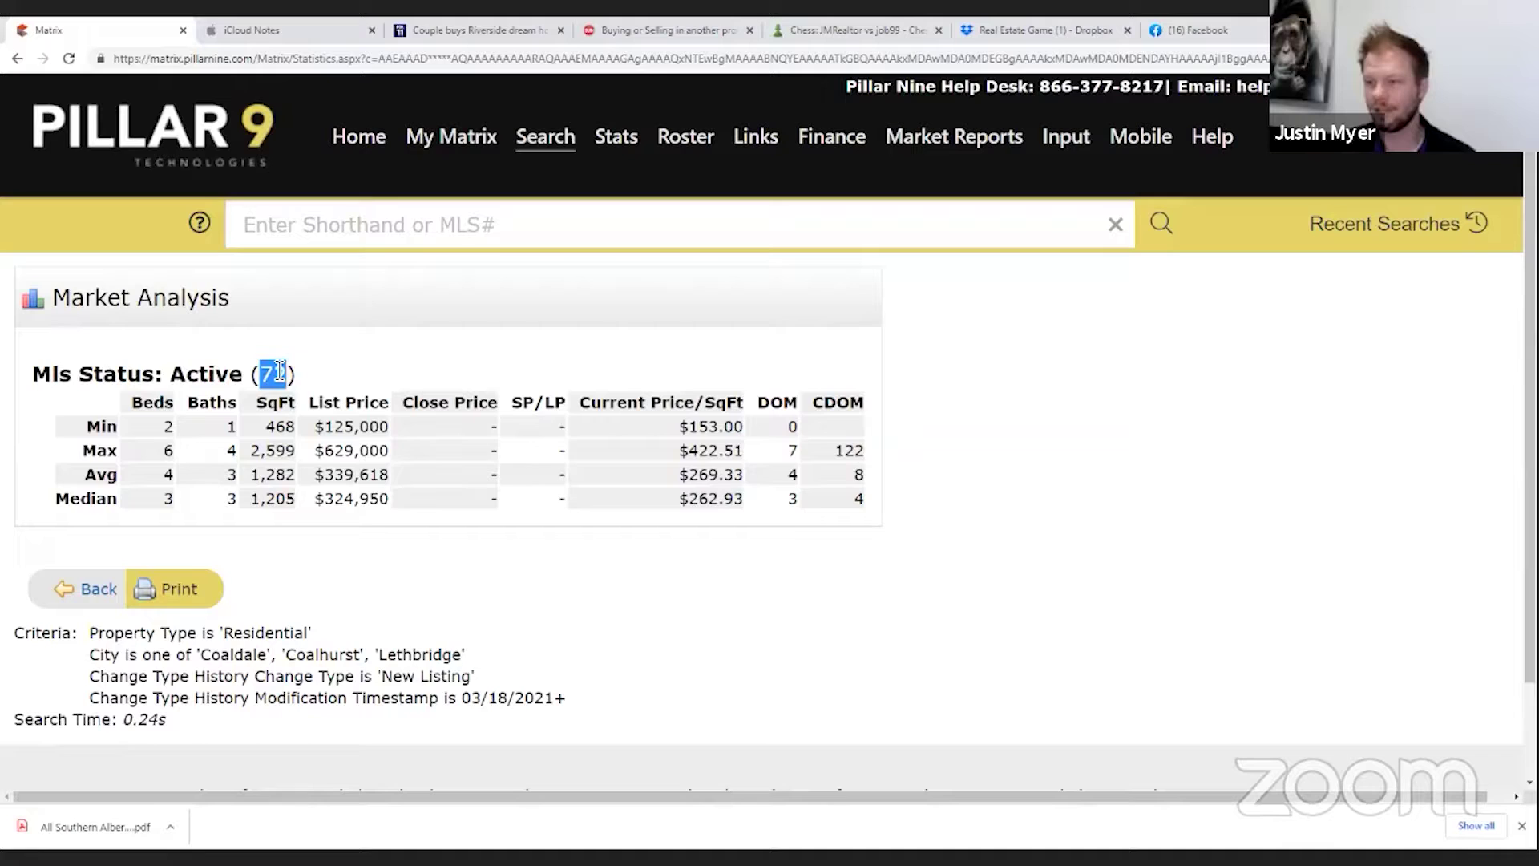
{"action": "left_click", "coordinate": [362, 145]}
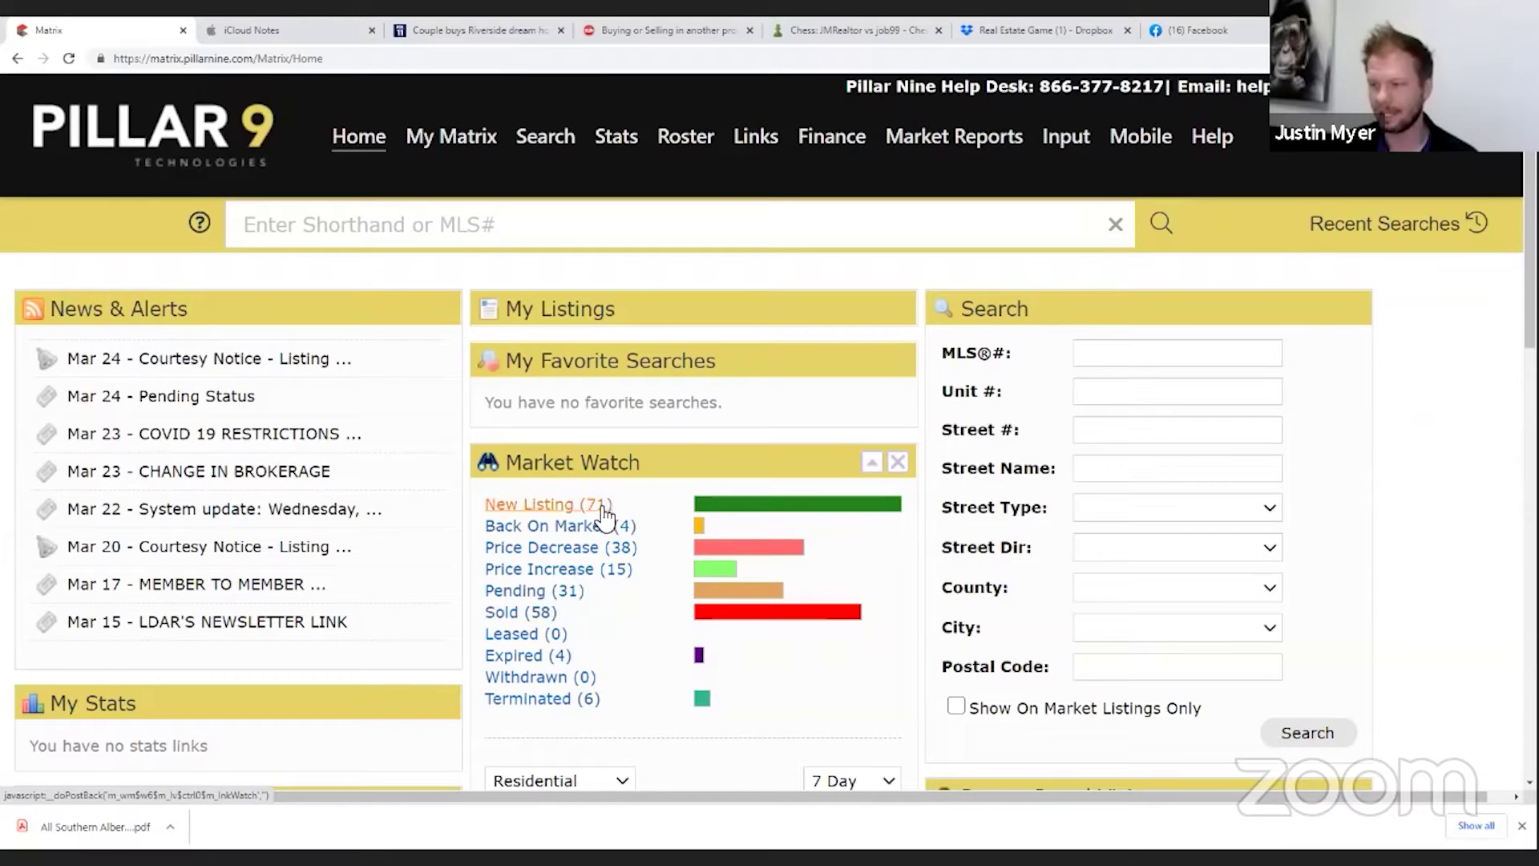
Open the tabular Market Analysis for the 58 listings sold in the past week
{"action": "left_click", "coordinate": [531, 614]}
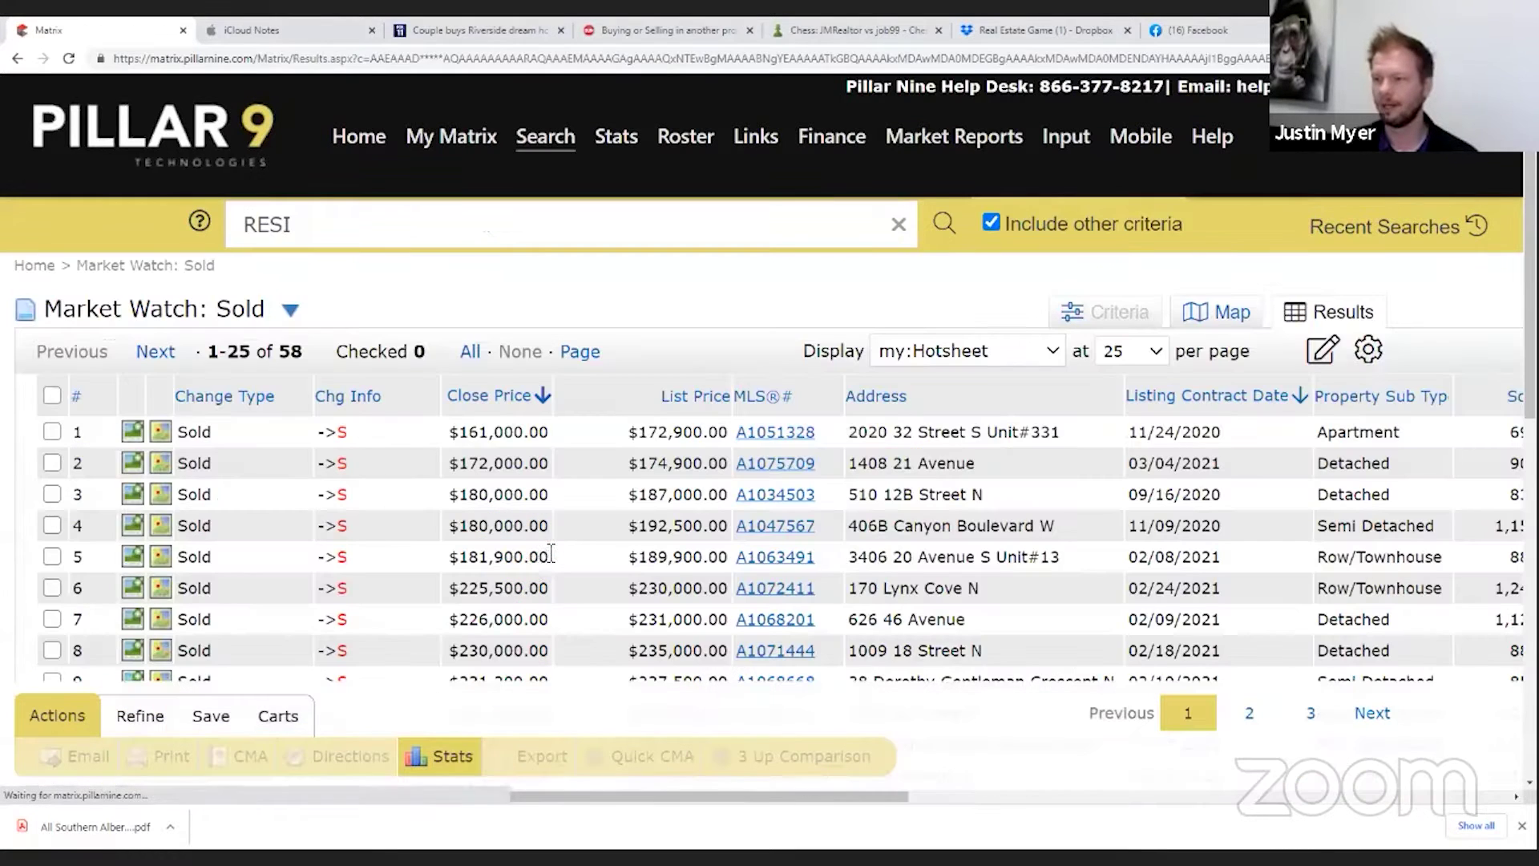
{"action": "left_click", "coordinate": [447, 756]}
{"action": "left_click", "coordinate": [535, 772]}
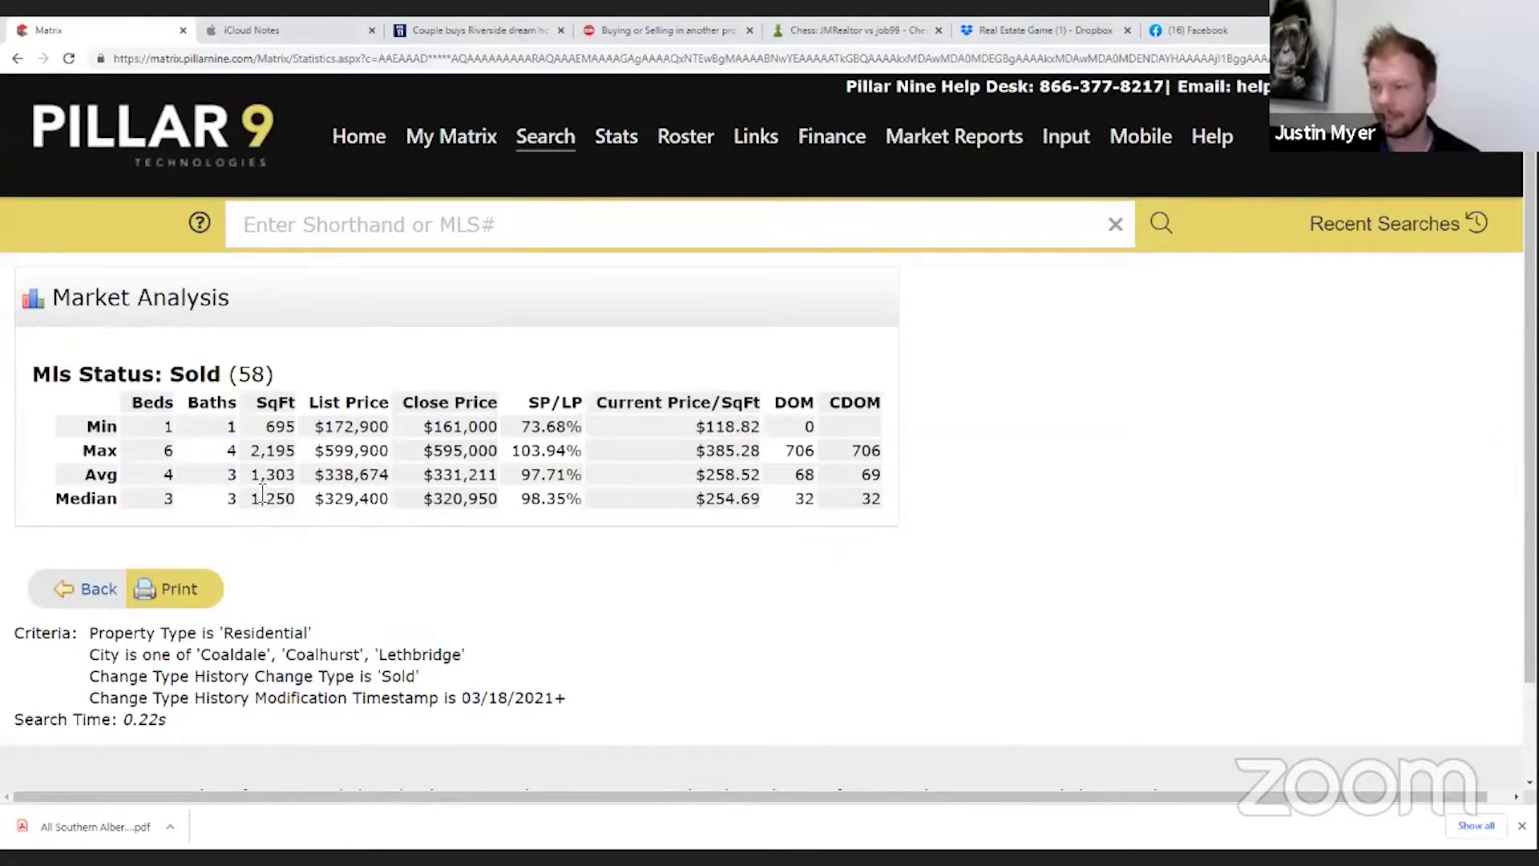
Highlight the $331,211 average close price, the 69 average CDOM and the sold count of 58
{"action": "double_click", "coordinate": [446, 473]}
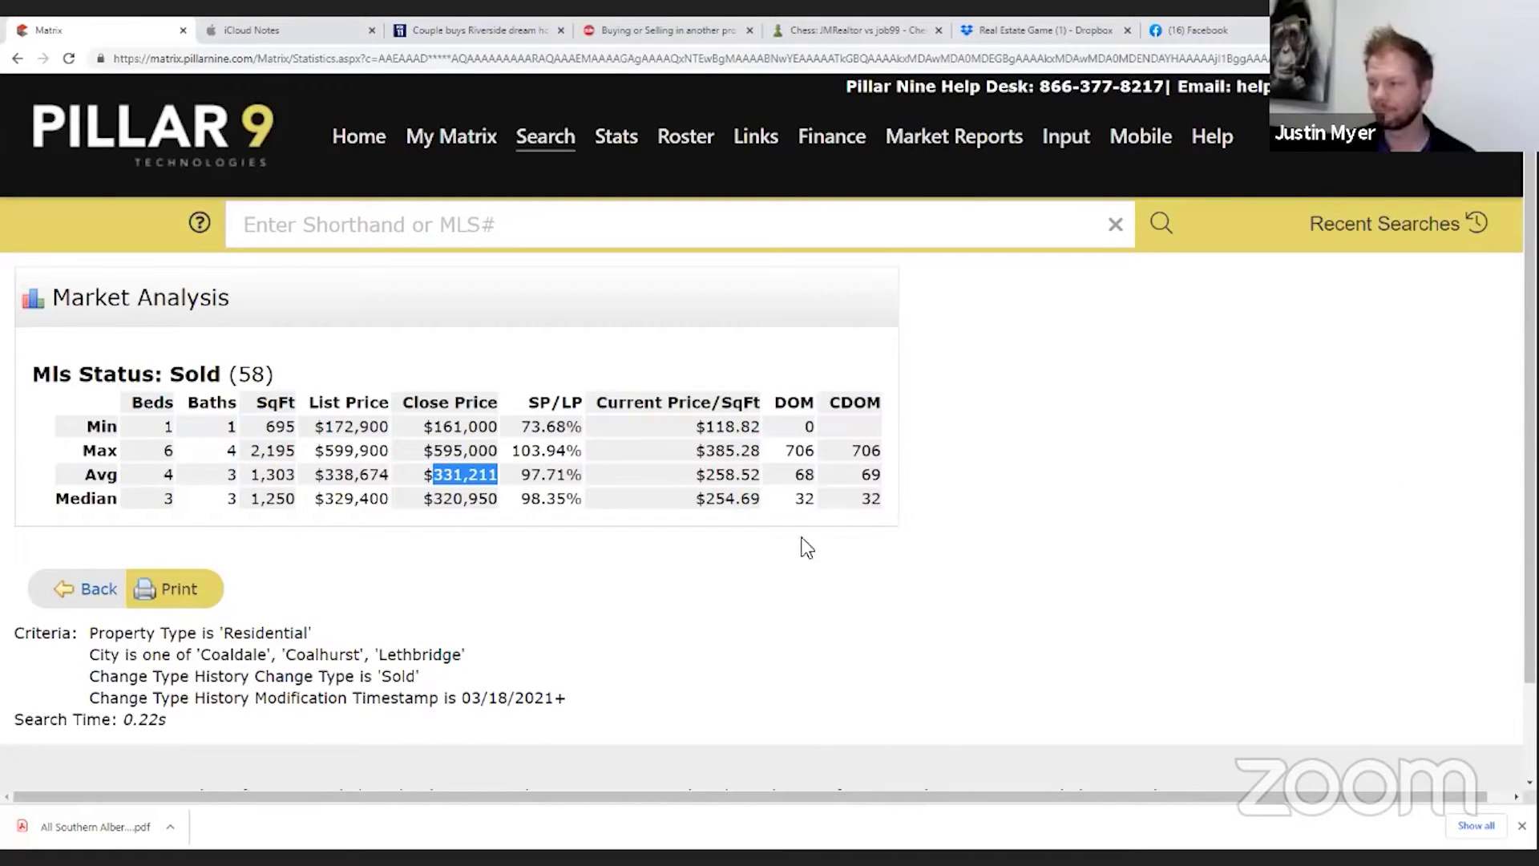
{"action": "double_click", "coordinate": [871, 474]}
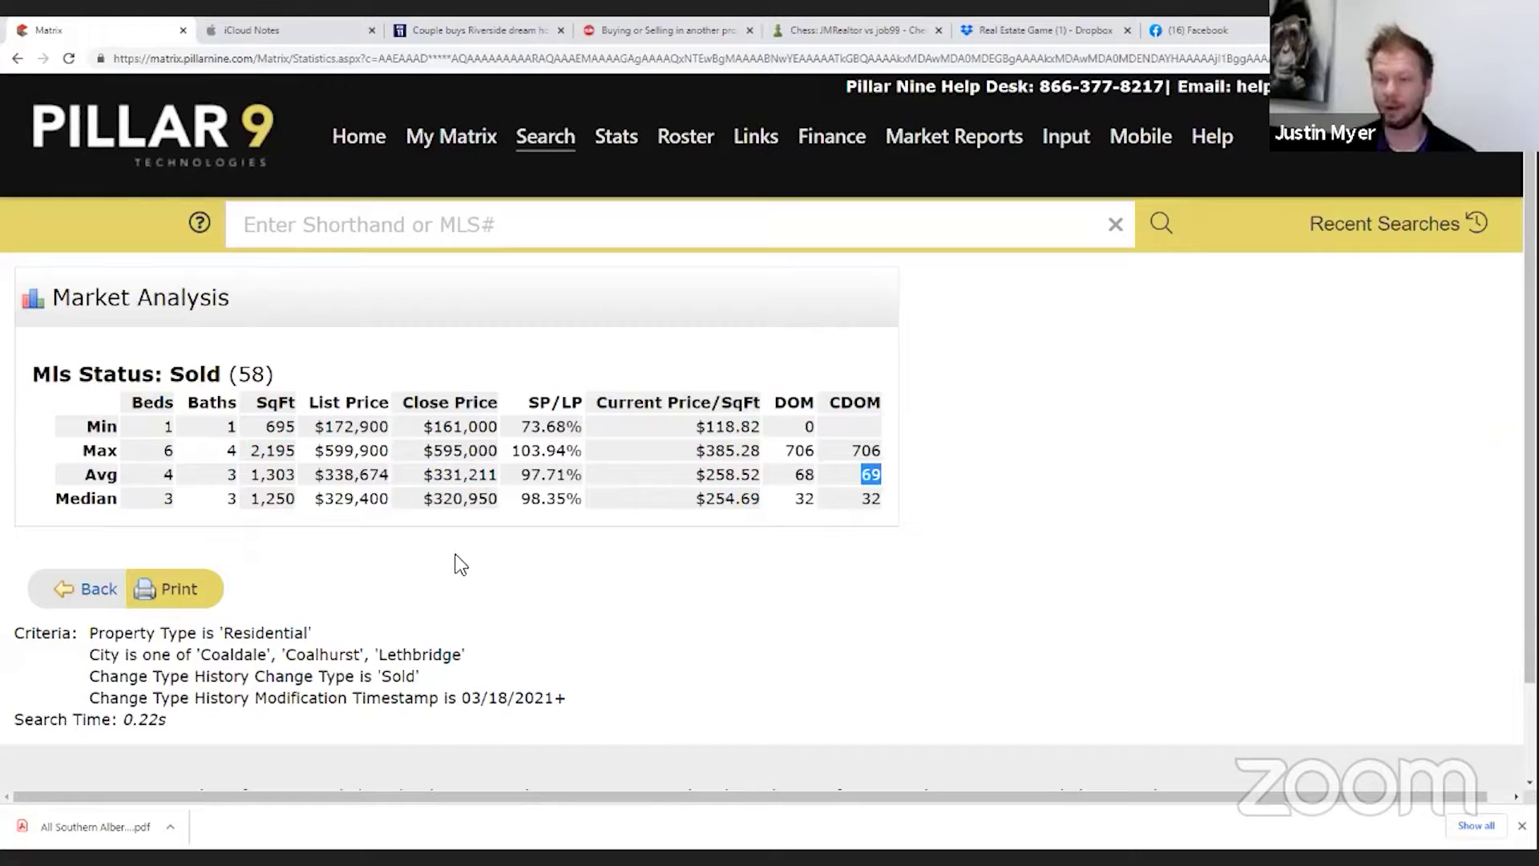
{"action": "left_click", "coordinate": [466, 576]}
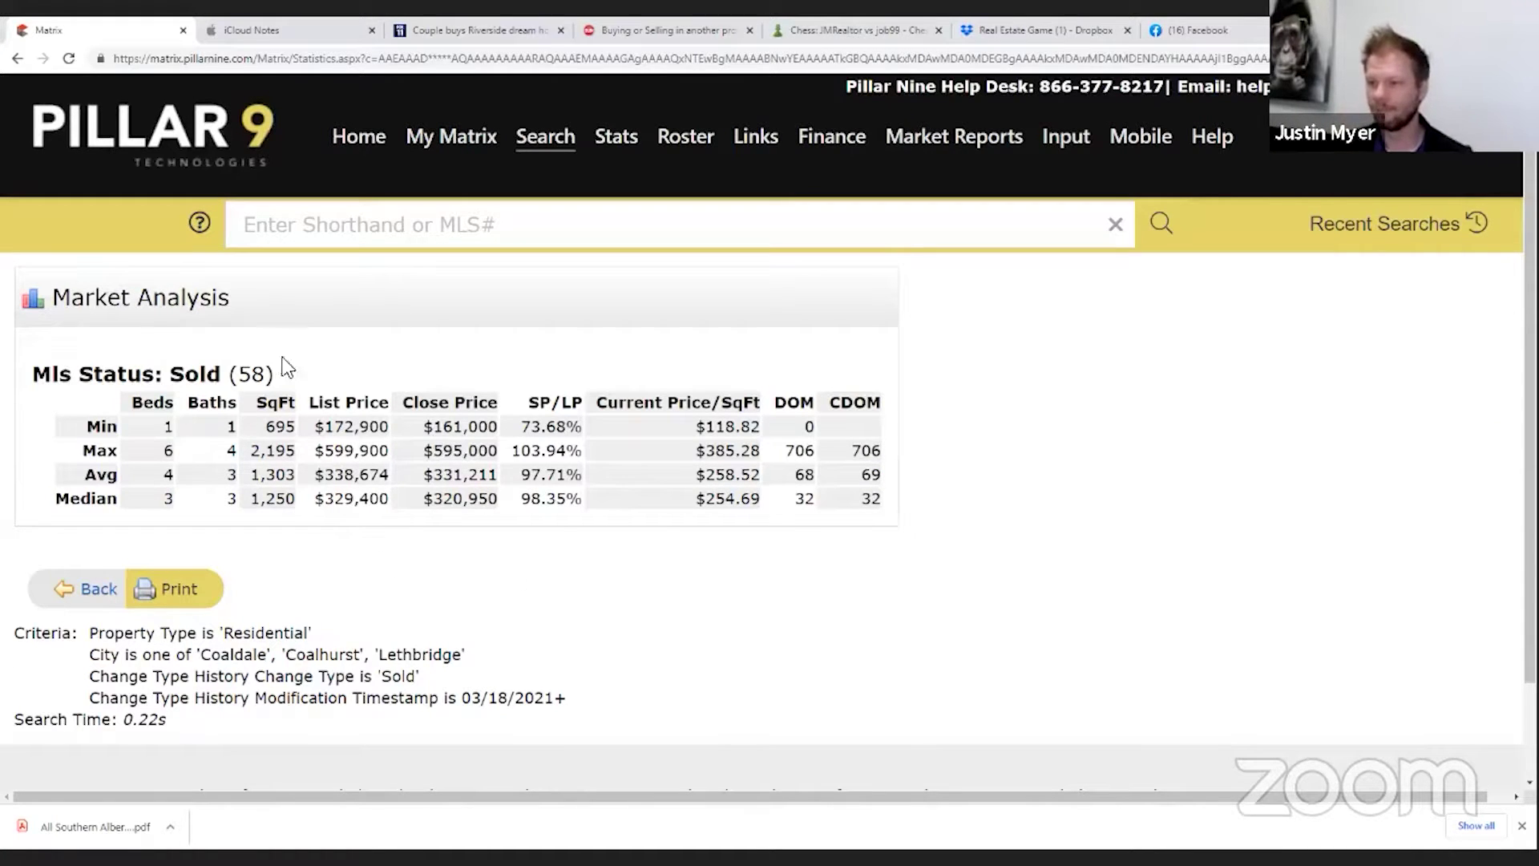
{"action": "double_click", "coordinate": [257, 372]}
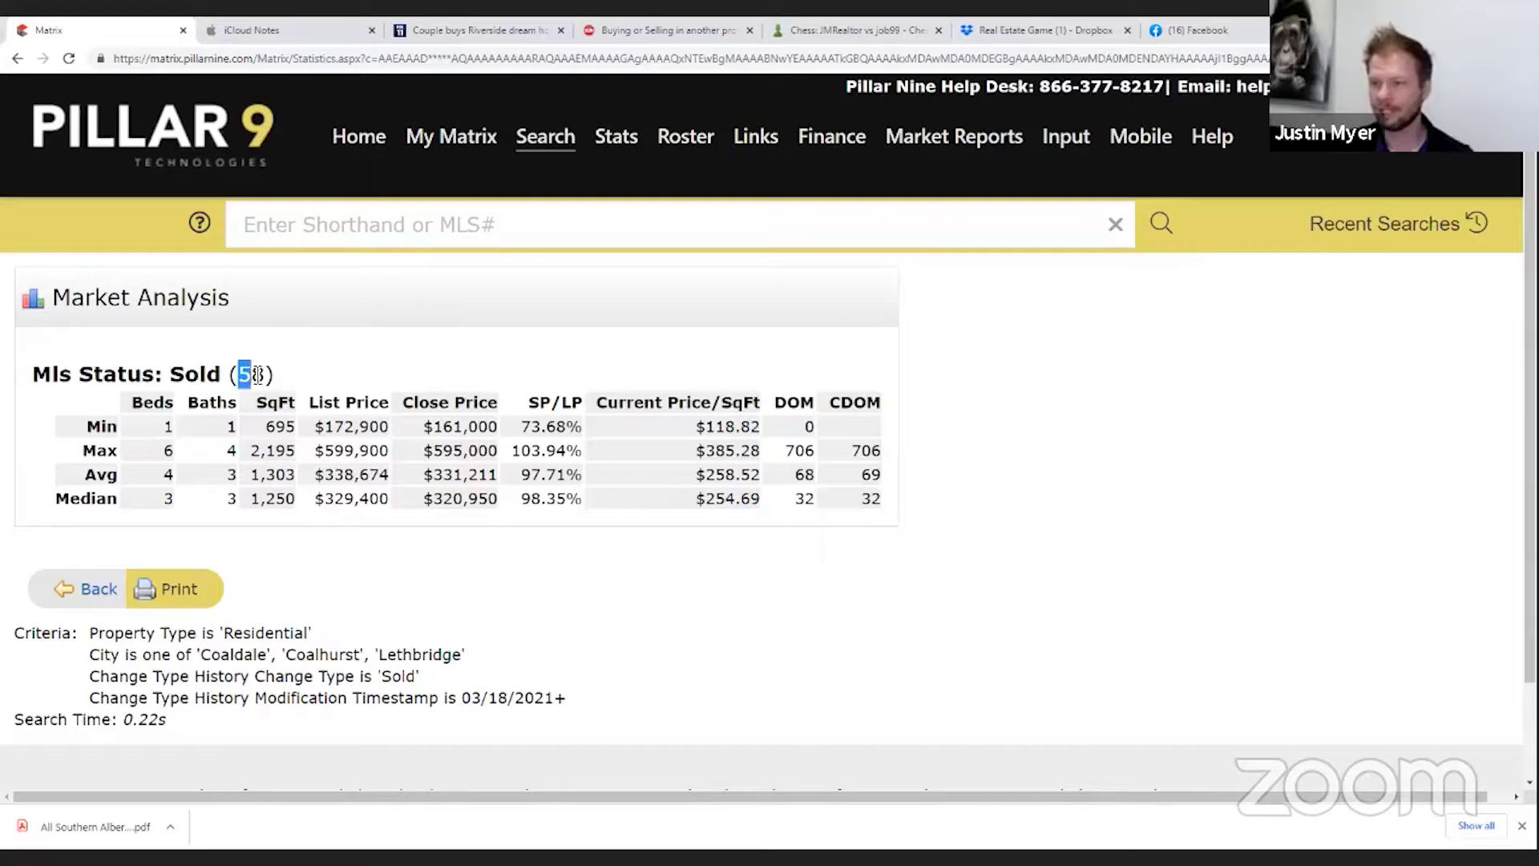
{"action": "left_click", "coordinate": [525, 479]}
Highlight the 97.71% average SP/LP figure
{"action": "left_click_drag", "start_coordinate": [525, 479], "coordinate": [544, 476]}
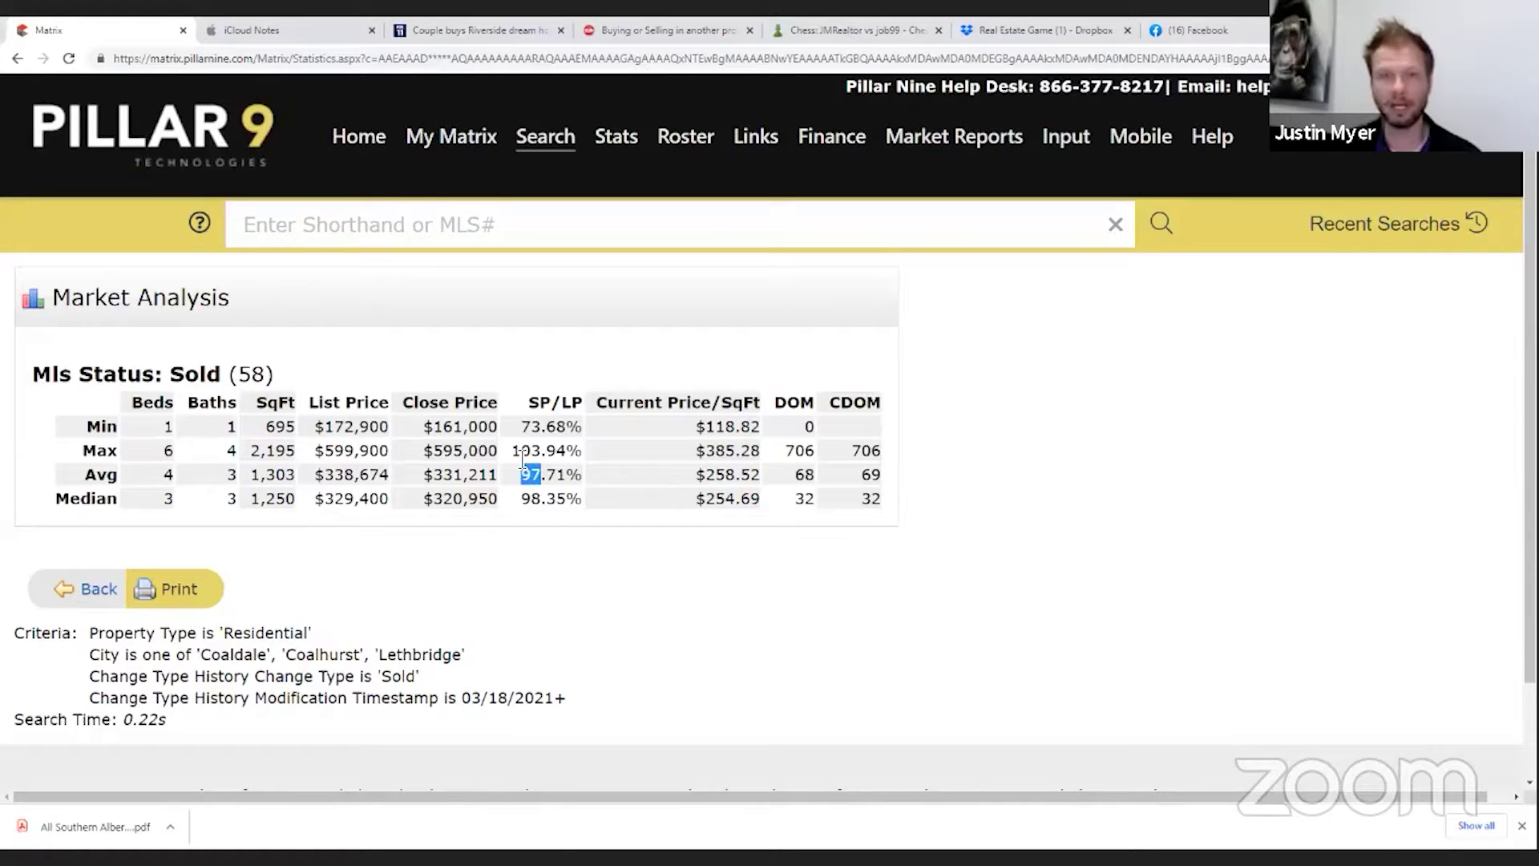
{"action": "left_click", "coordinate": [607, 500]}
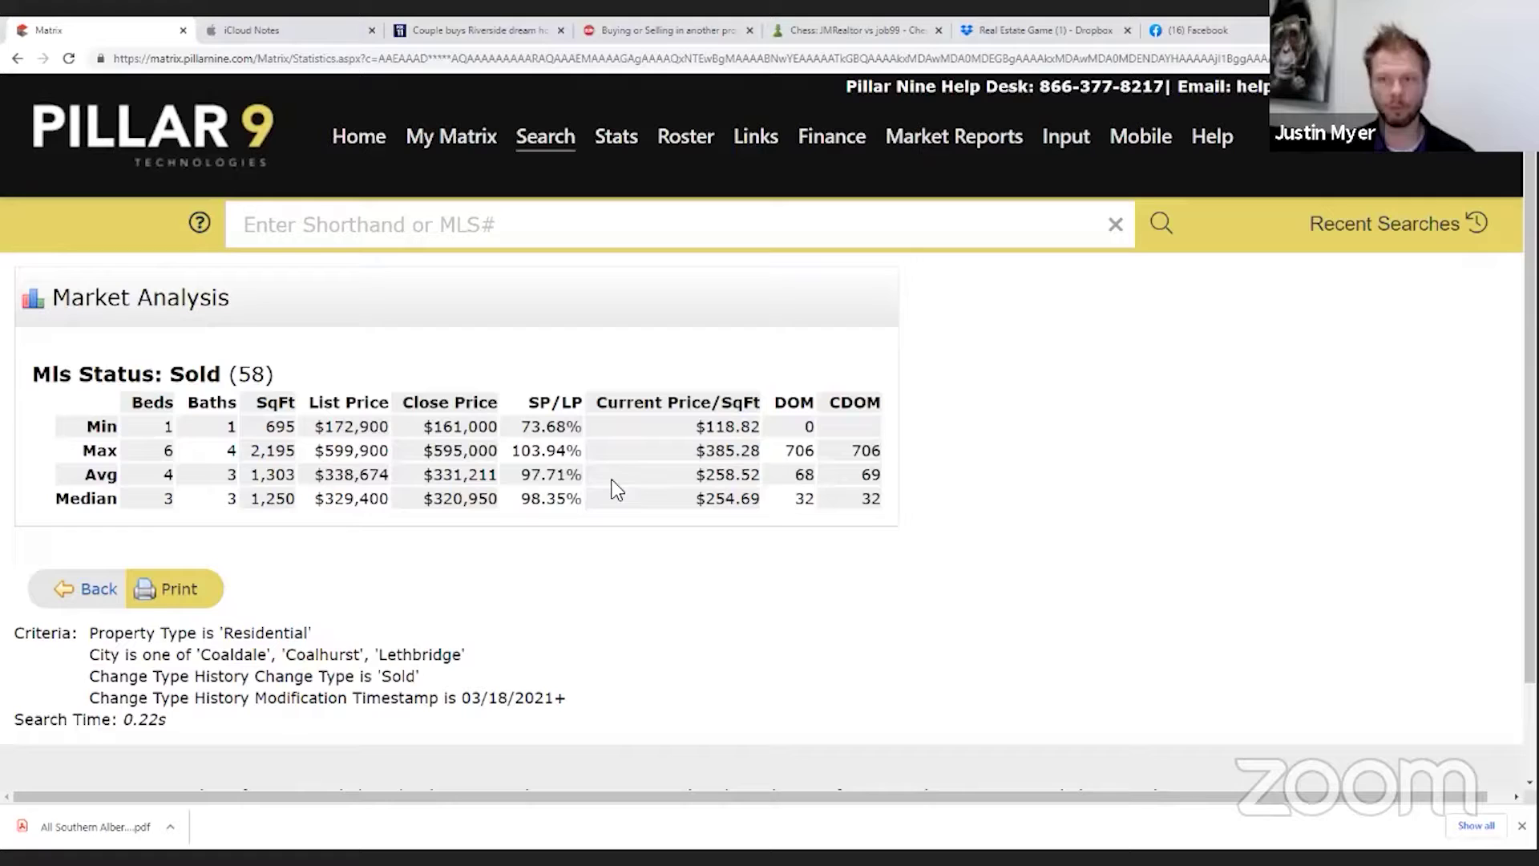
{"action": "left_click_drag", "start_coordinate": [522, 479], "coordinate": [575, 479]}
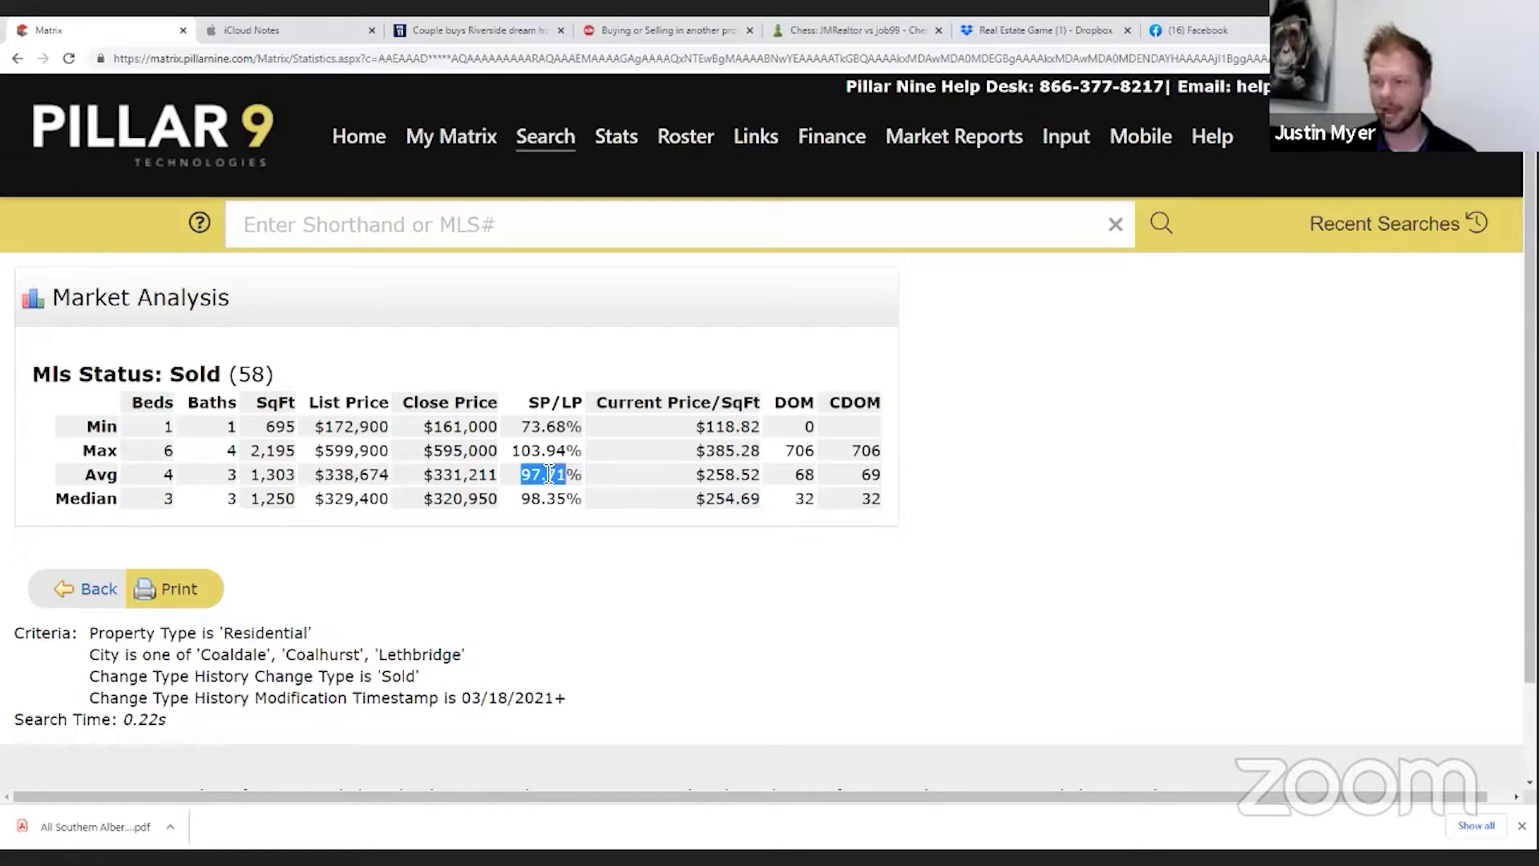
{"action": "triple_click", "coordinate": [549, 475]}
{"action": "left_click_drag", "start_coordinate": [522, 476], "coordinate": [582, 476]}
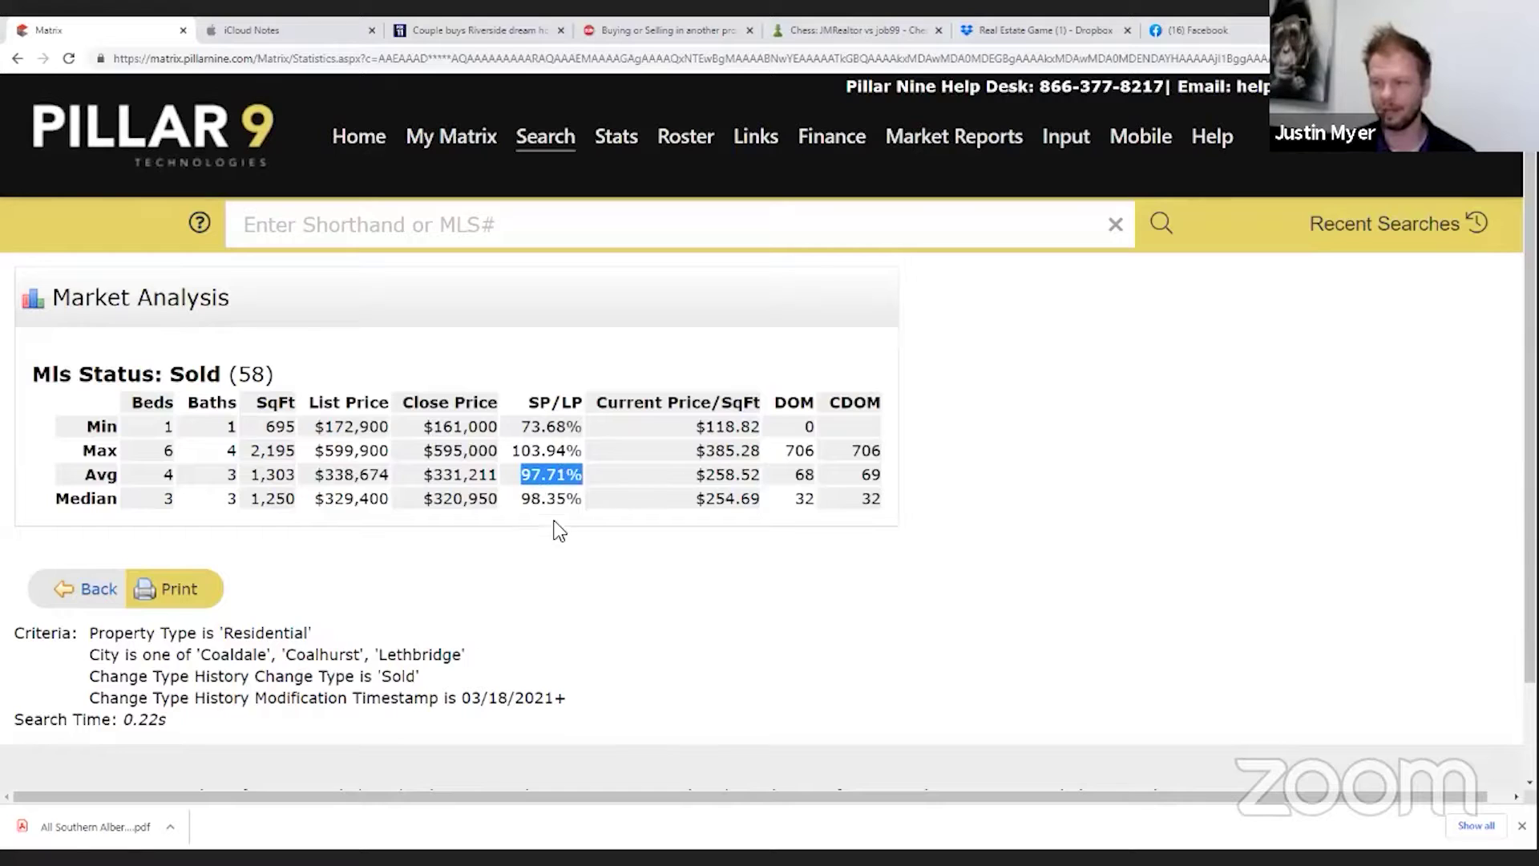
{"action": "left_click", "coordinate": [543, 476]}
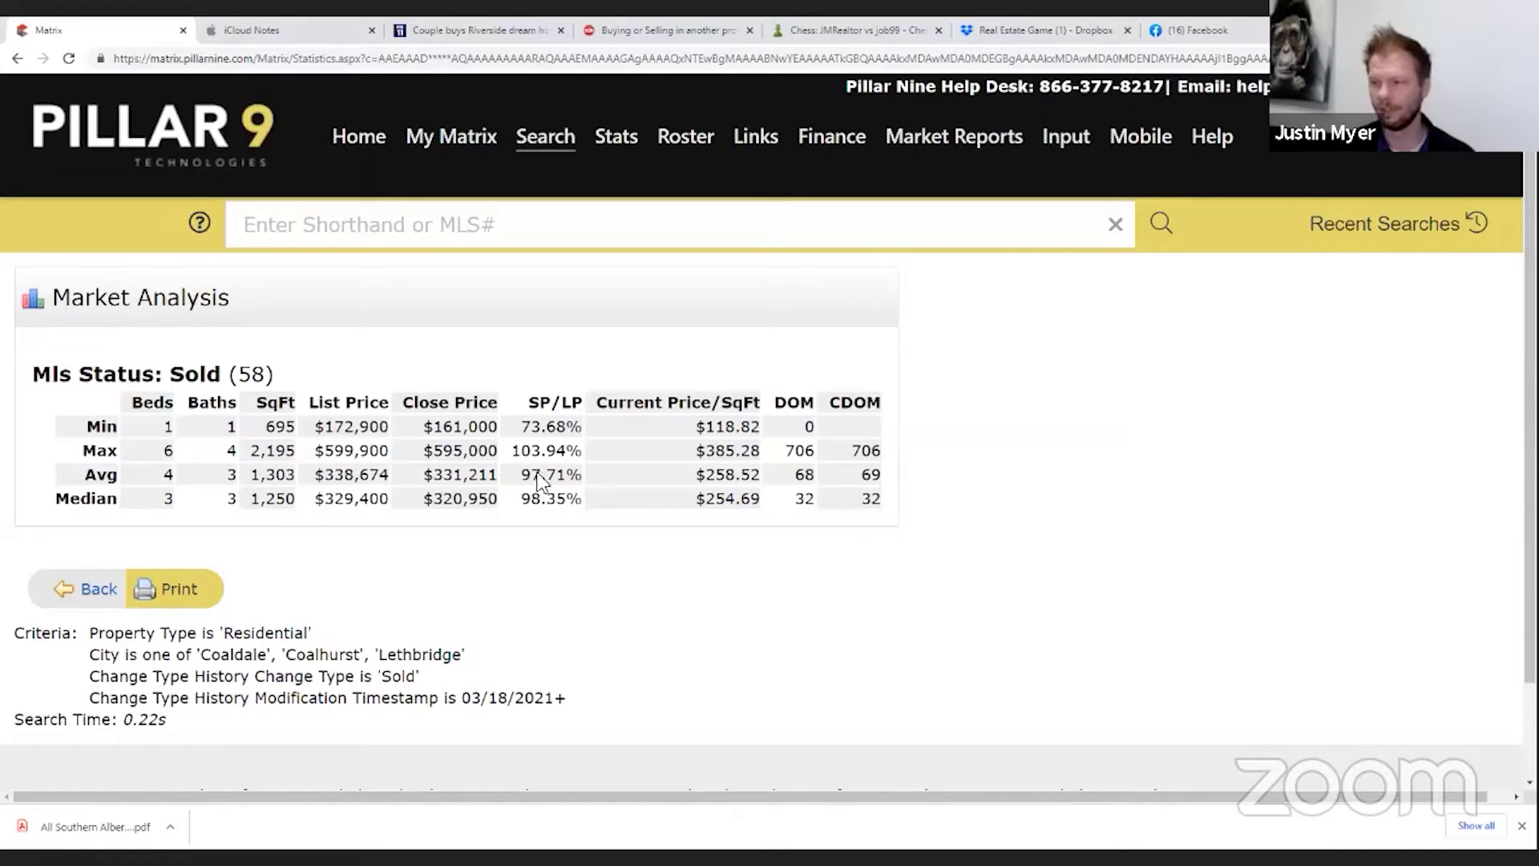
{"action": "left_click_drag", "start_coordinate": [521, 478], "coordinate": [572, 481]}
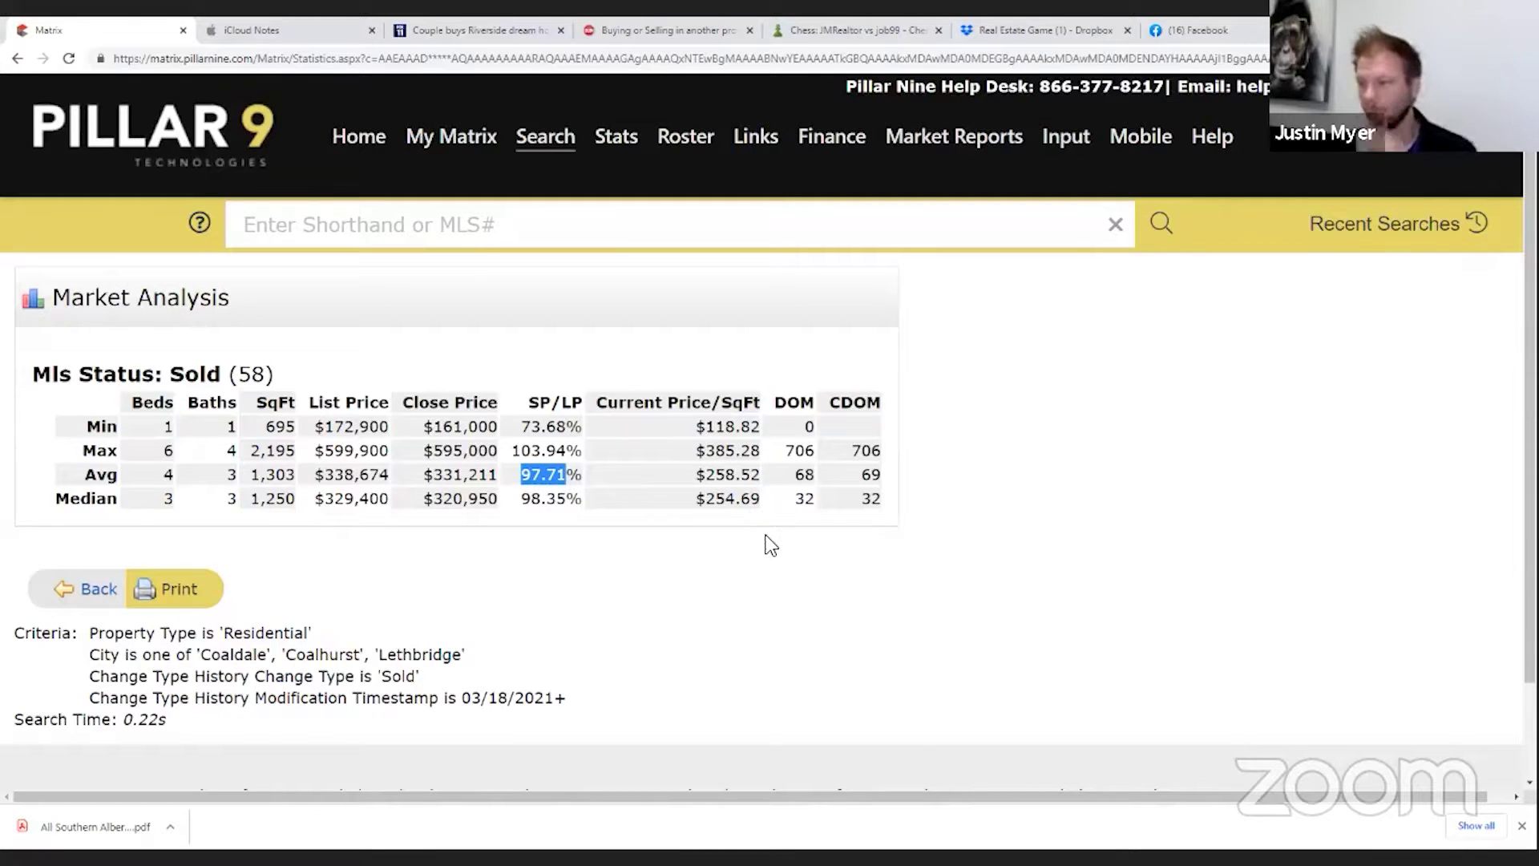
{"action": "left_click_drag", "start_coordinate": [521, 498], "coordinate": [567, 501]}
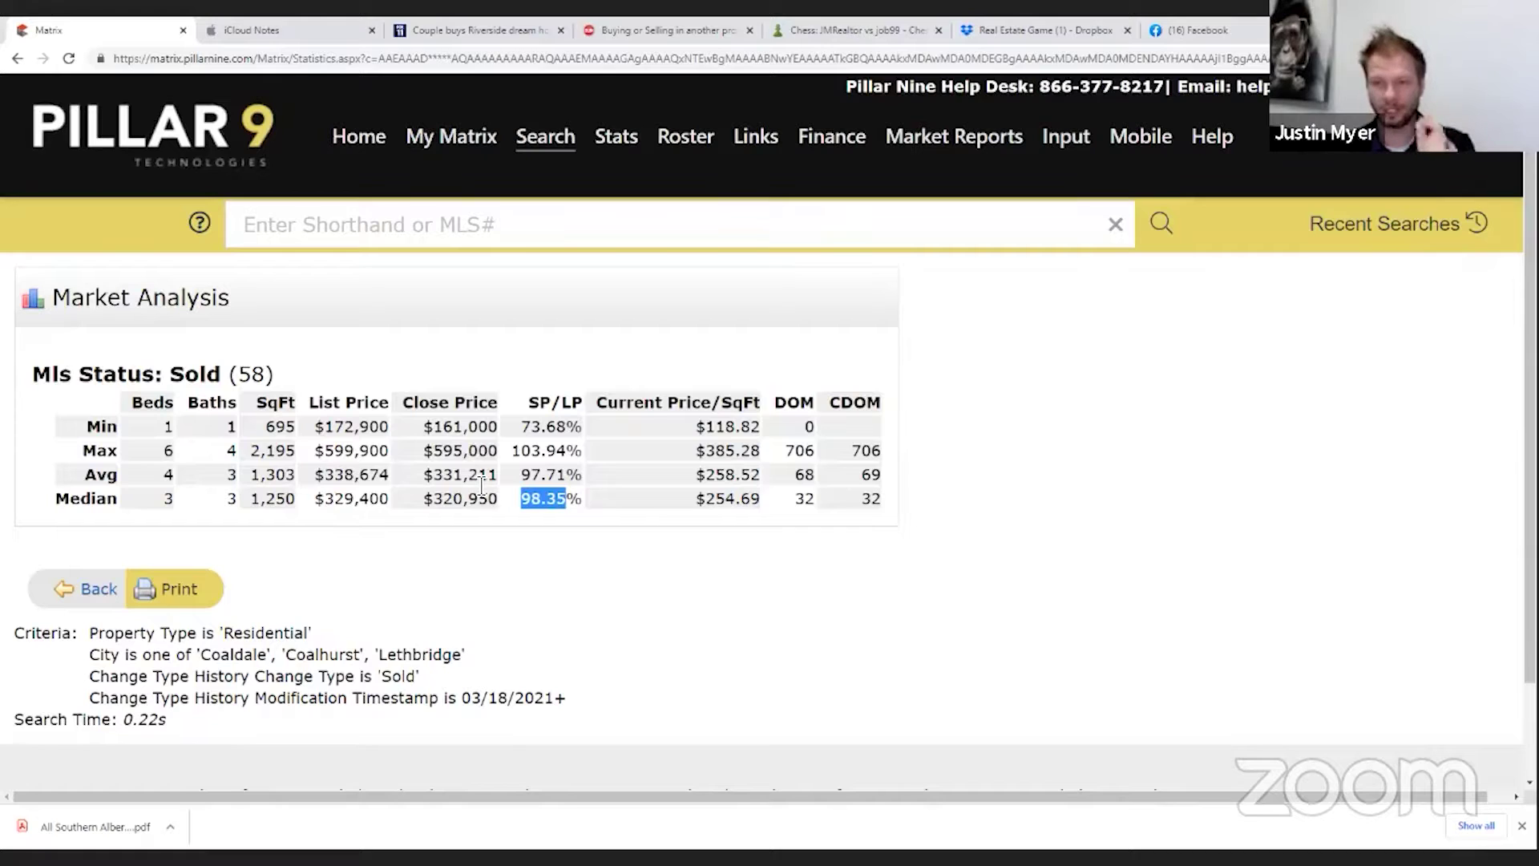
{"action": "left_click", "coordinate": [517, 501]}
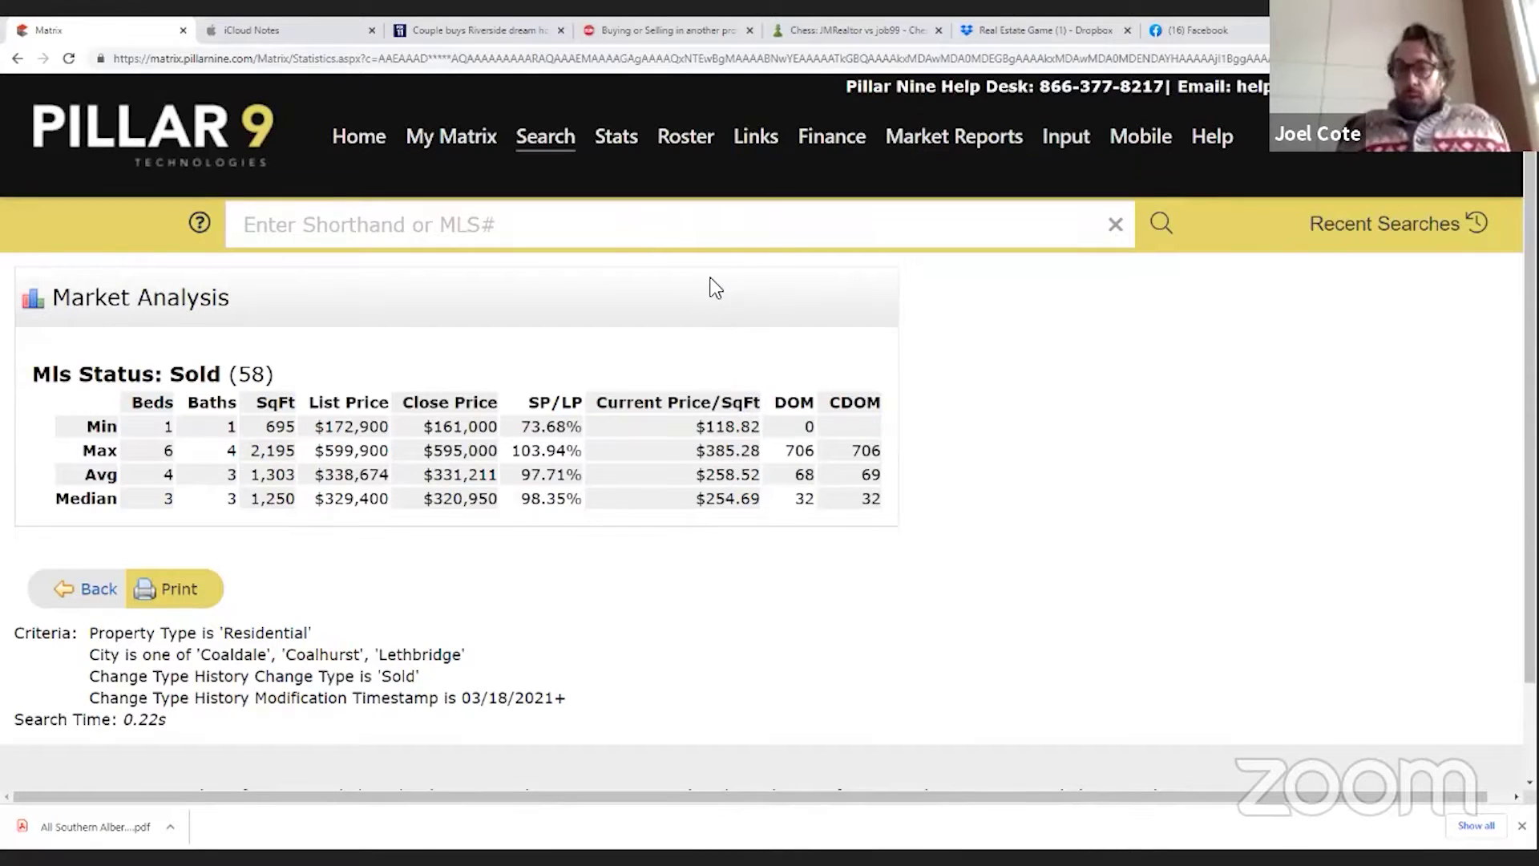
{"action": "double_click", "coordinate": [867, 476]}
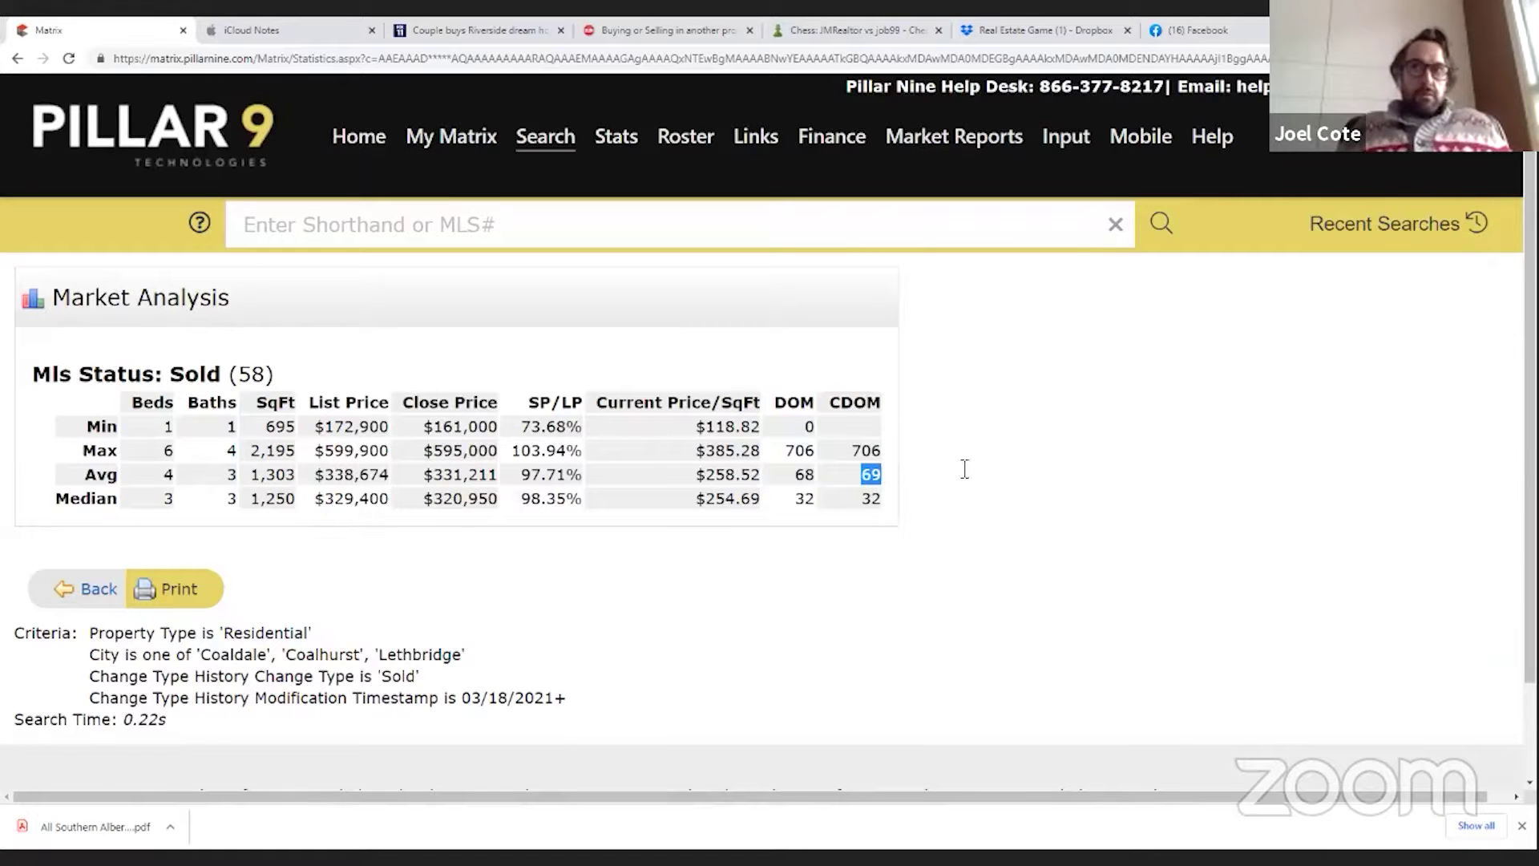
{"action": "left_click", "coordinate": [111, 592]}
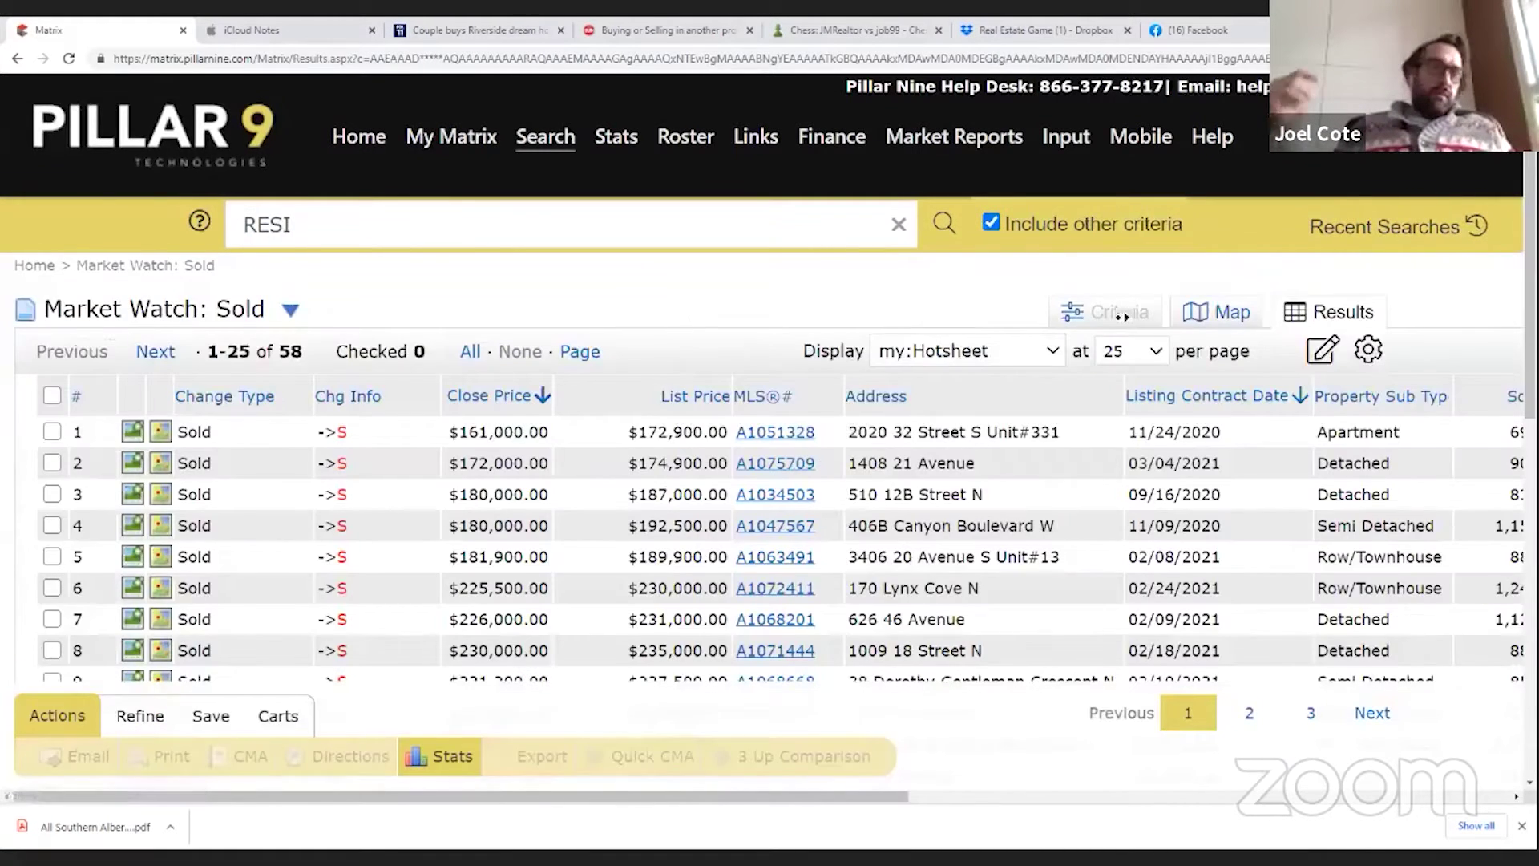
{"action": "scroll", "coordinate": [1362, 400], "scroll_direction": "right", "scroll_amount": 10}
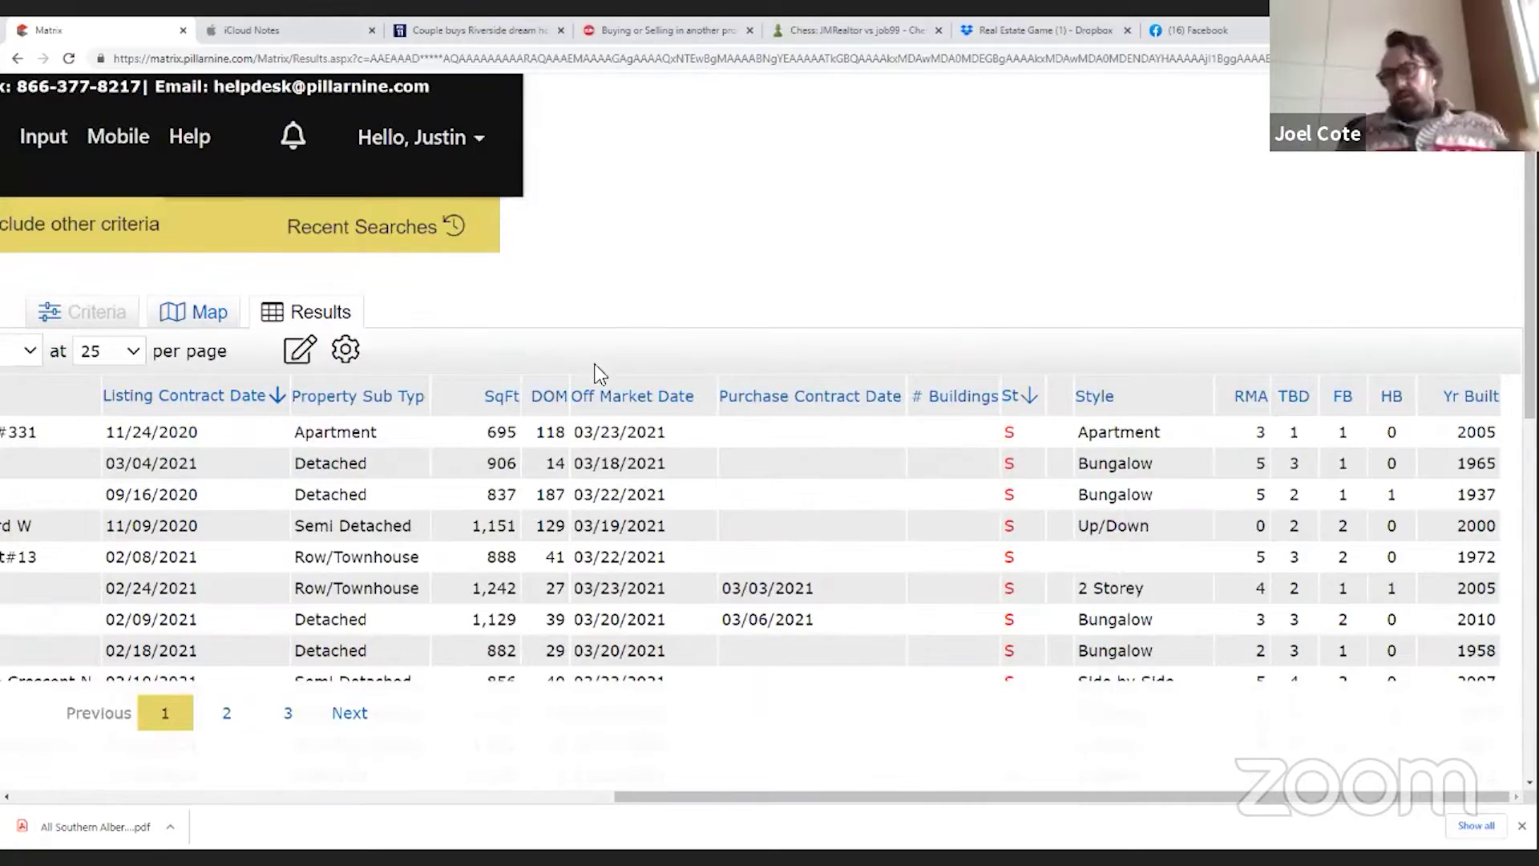
{"action": "left_click", "coordinate": [546, 395]}
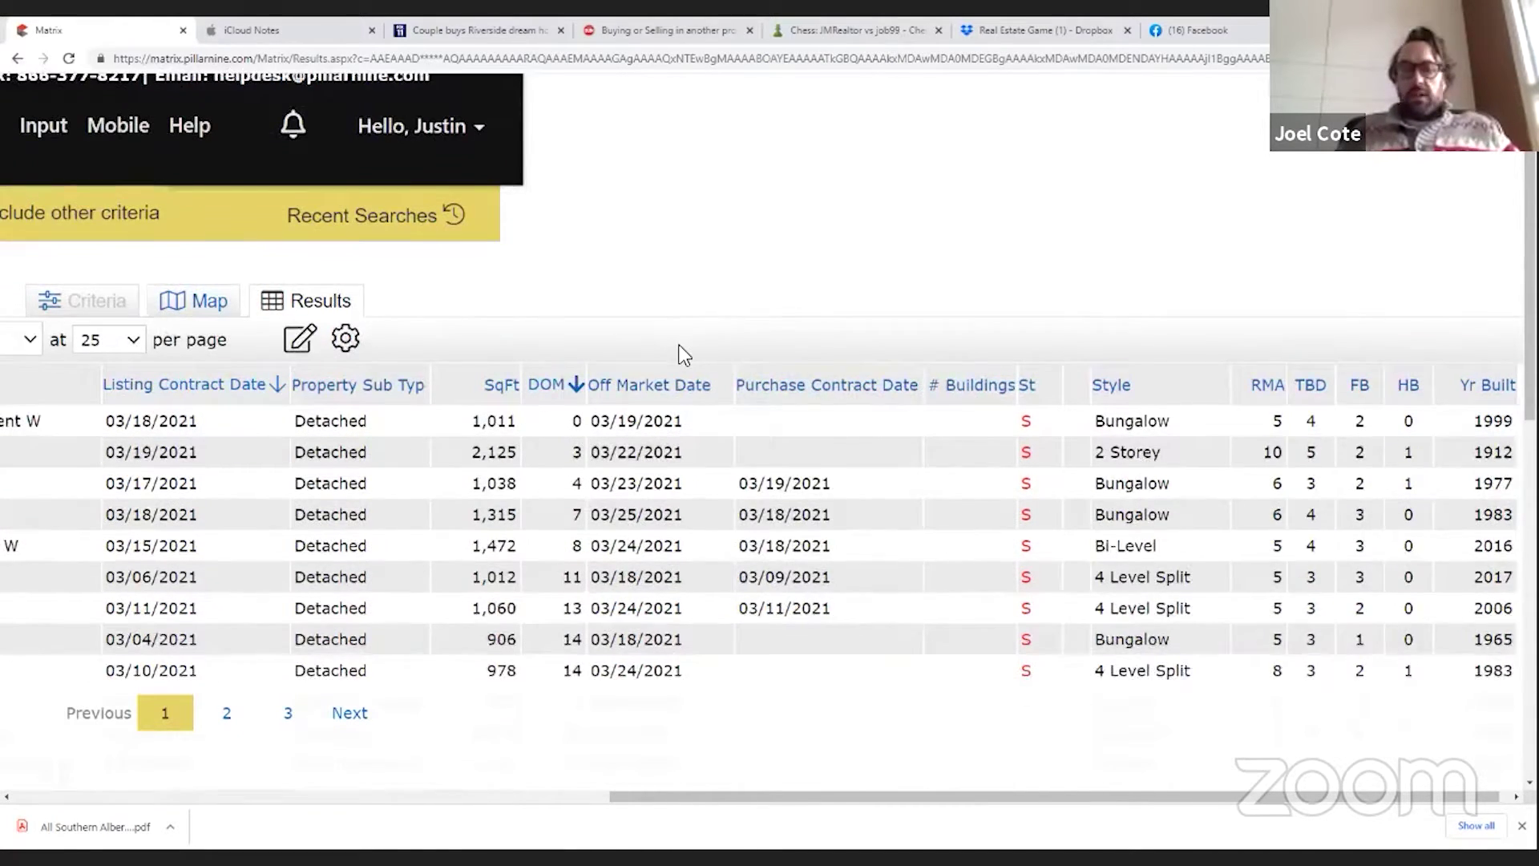
{"action": "scroll", "coordinate": [680, 354], "scroll_direction": "down", "scroll_amount": 3}
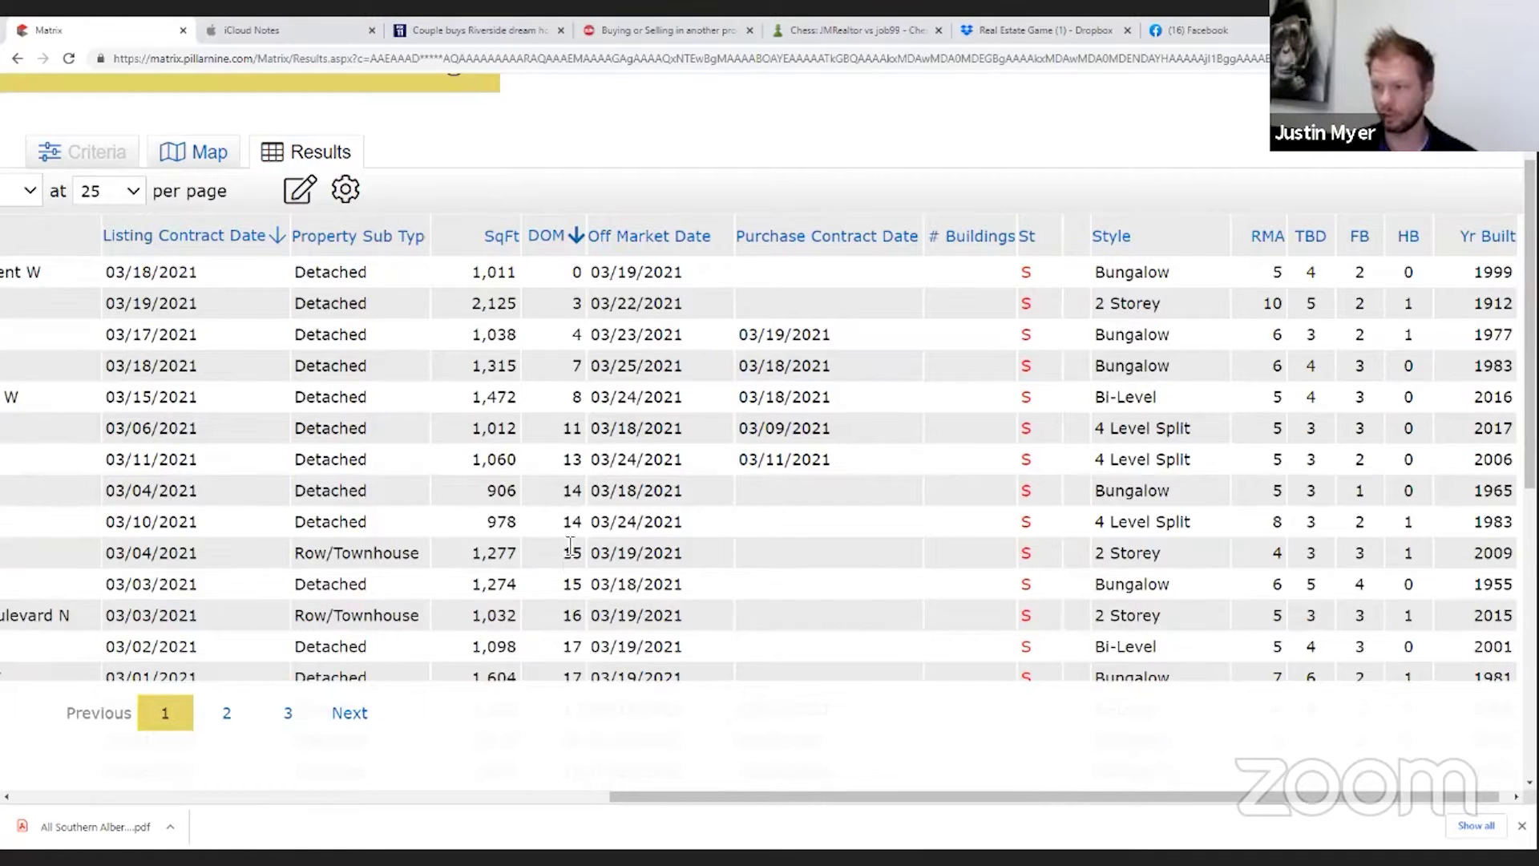
{"action": "scroll", "coordinate": [576, 296], "scroll_direction": "left", "scroll_amount": 10}
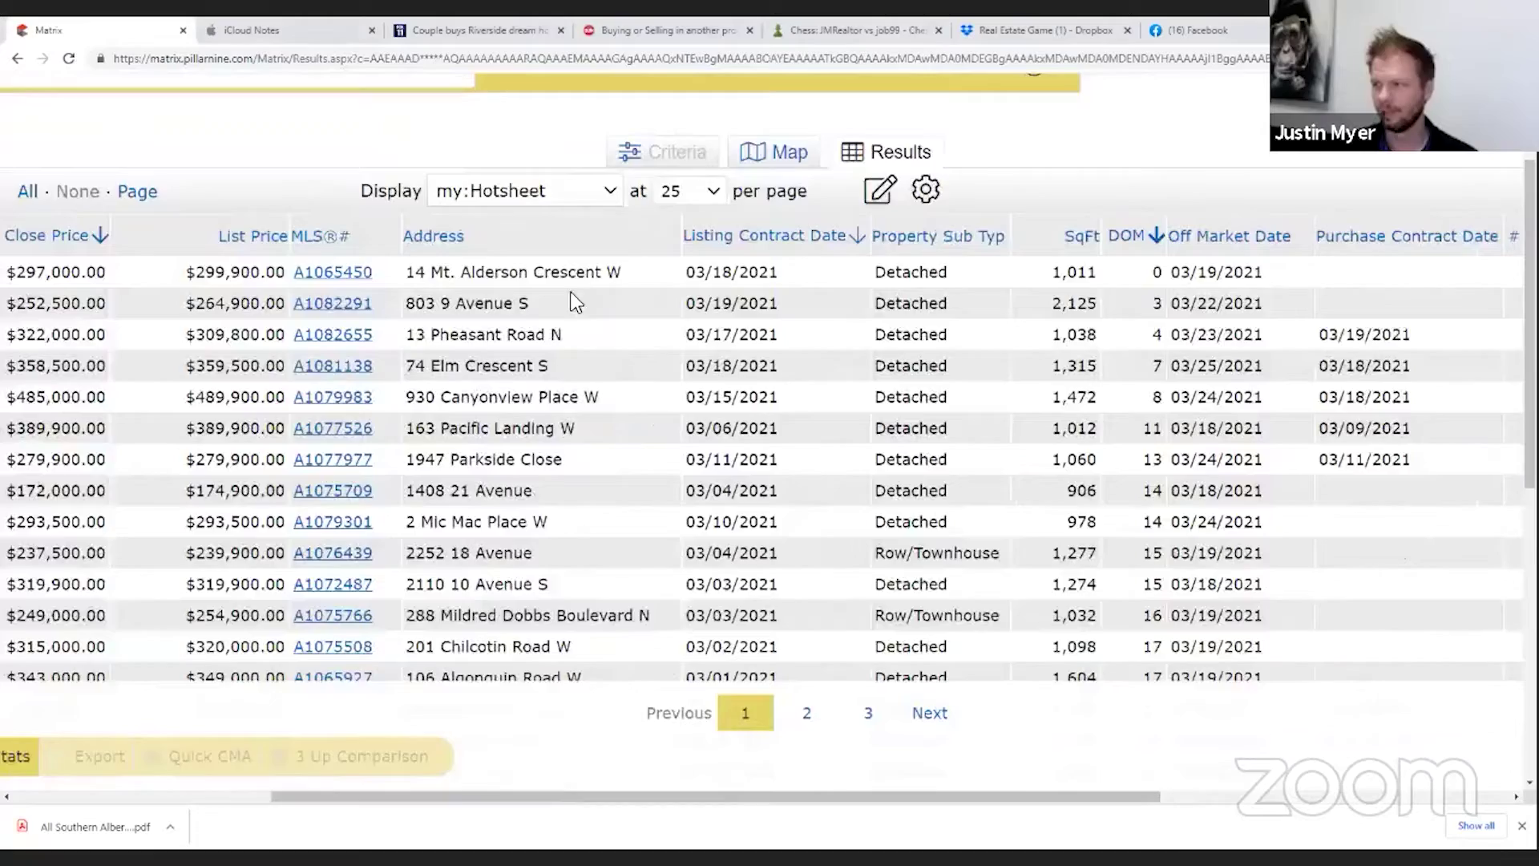
{"action": "scroll", "coordinate": [920, 274], "scroll_direction": "right", "scroll_amount": 10}
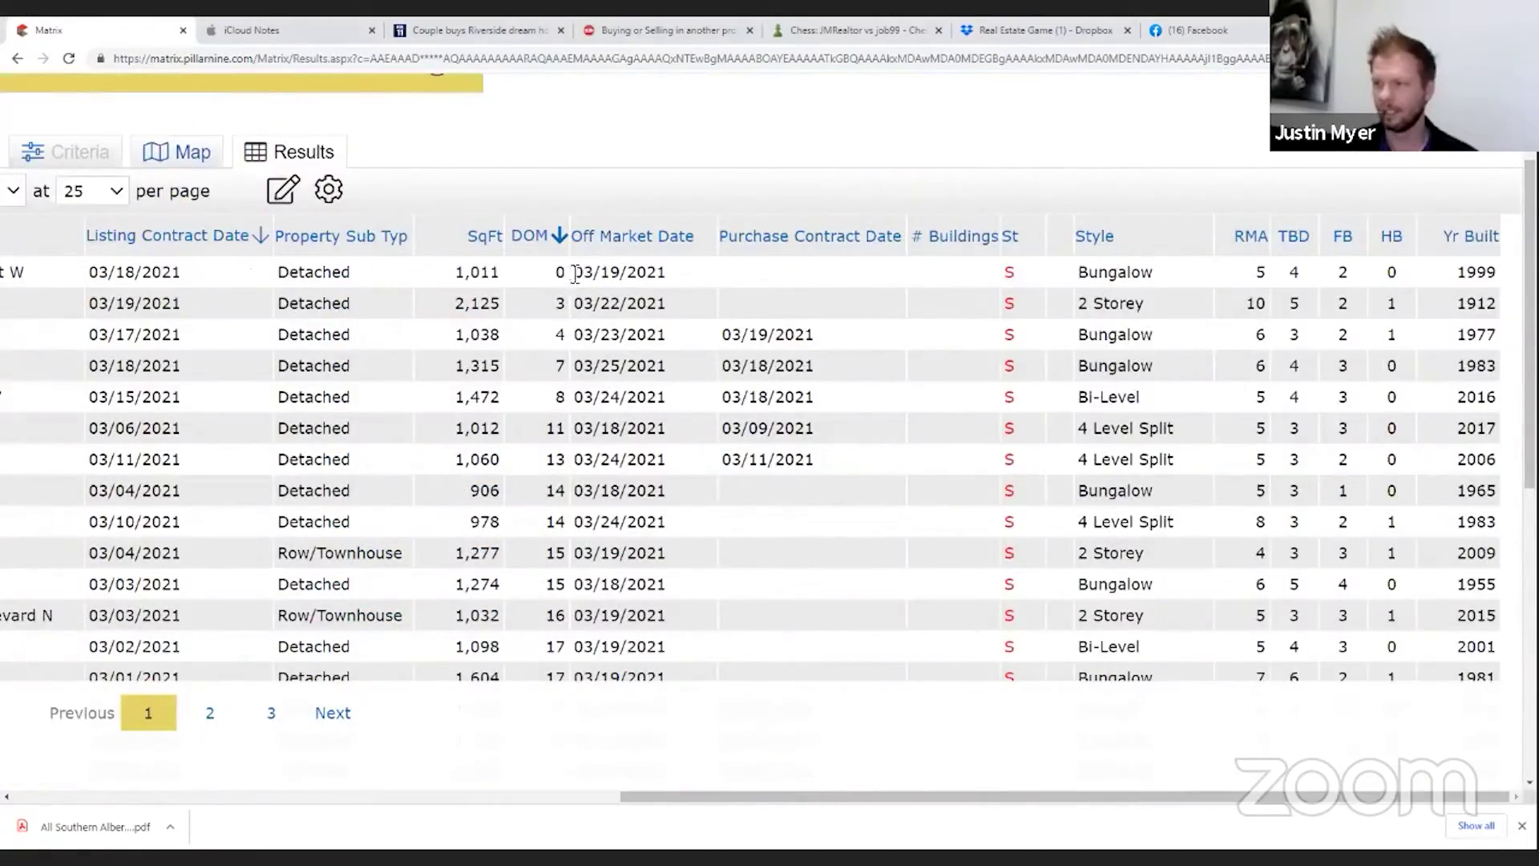
{"action": "scroll", "coordinate": [575, 274], "scroll_direction": "down", "scroll_amount": 2}
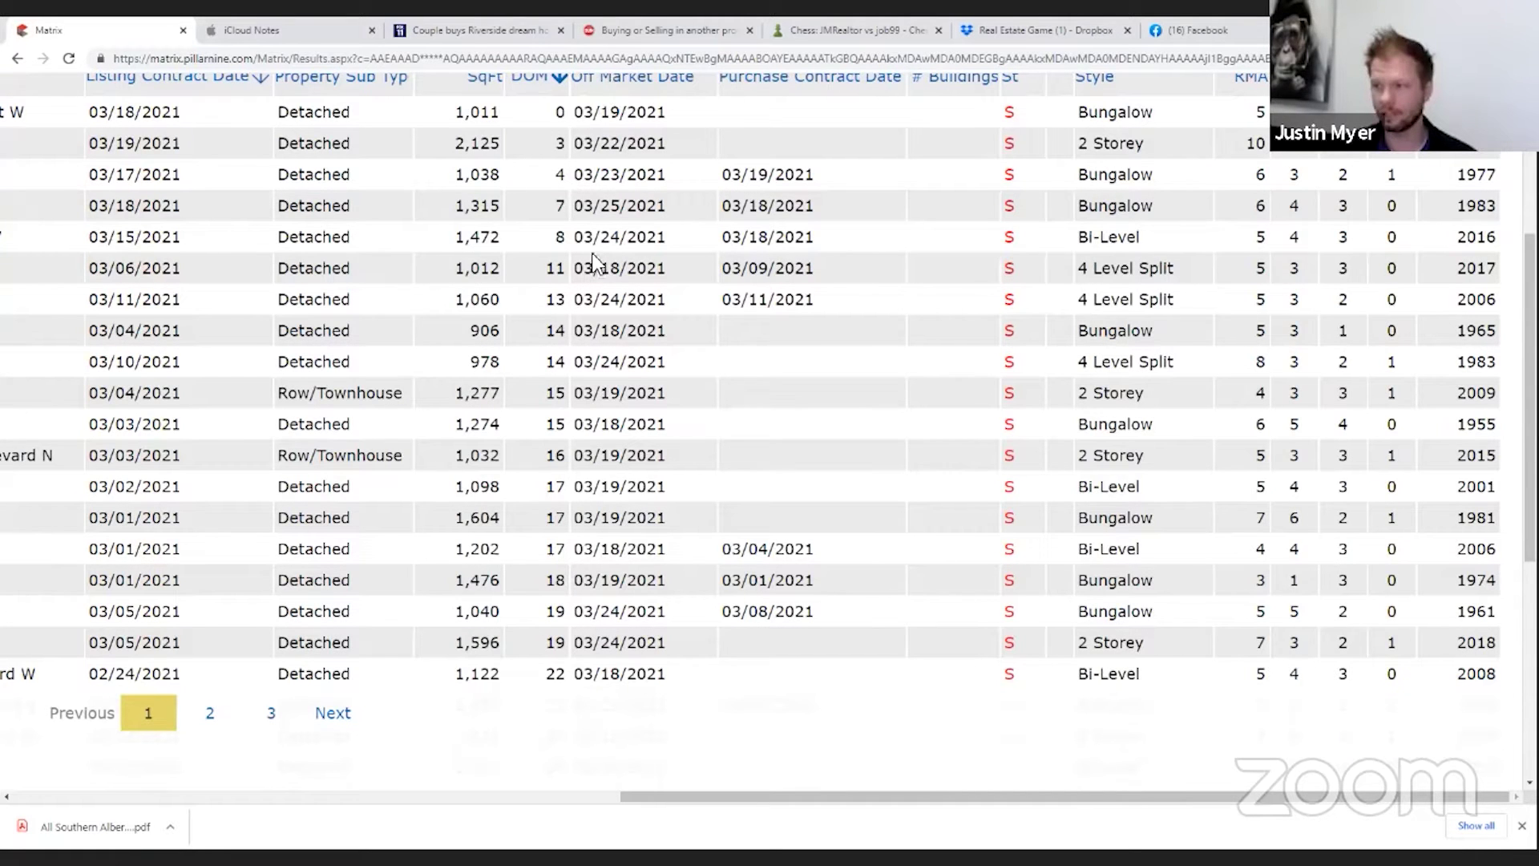
{"action": "scroll", "coordinate": [609, 370], "scroll_direction": "down", "scroll_amount": 6}
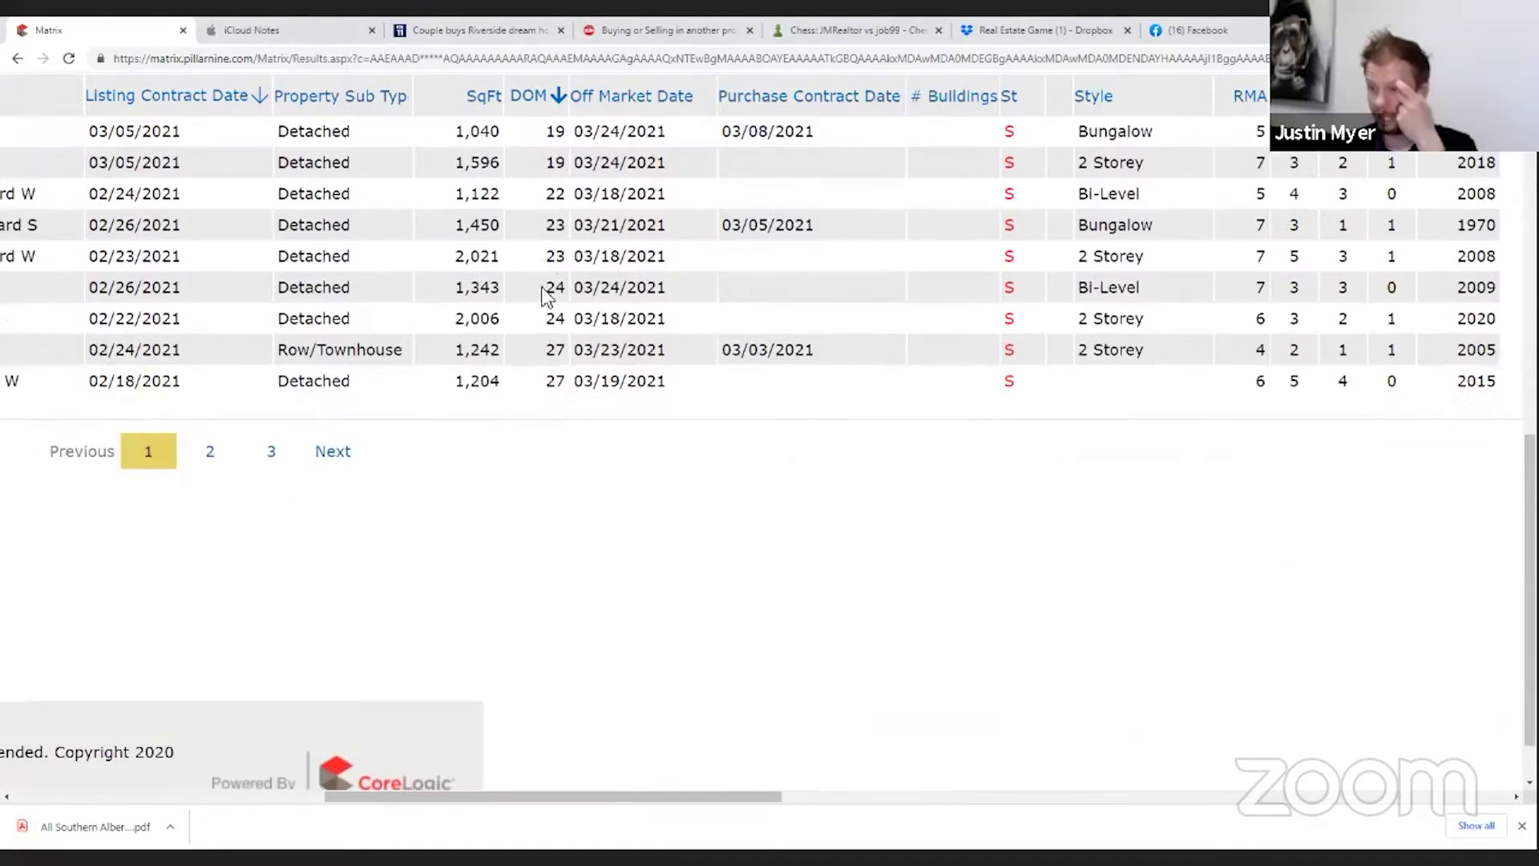
Show all 59 sold listings on one page at 200 per page and scroll through them
{"action": "left_click", "coordinate": [356, 454]}
{"action": "left_click", "coordinate": [1134, 350]}
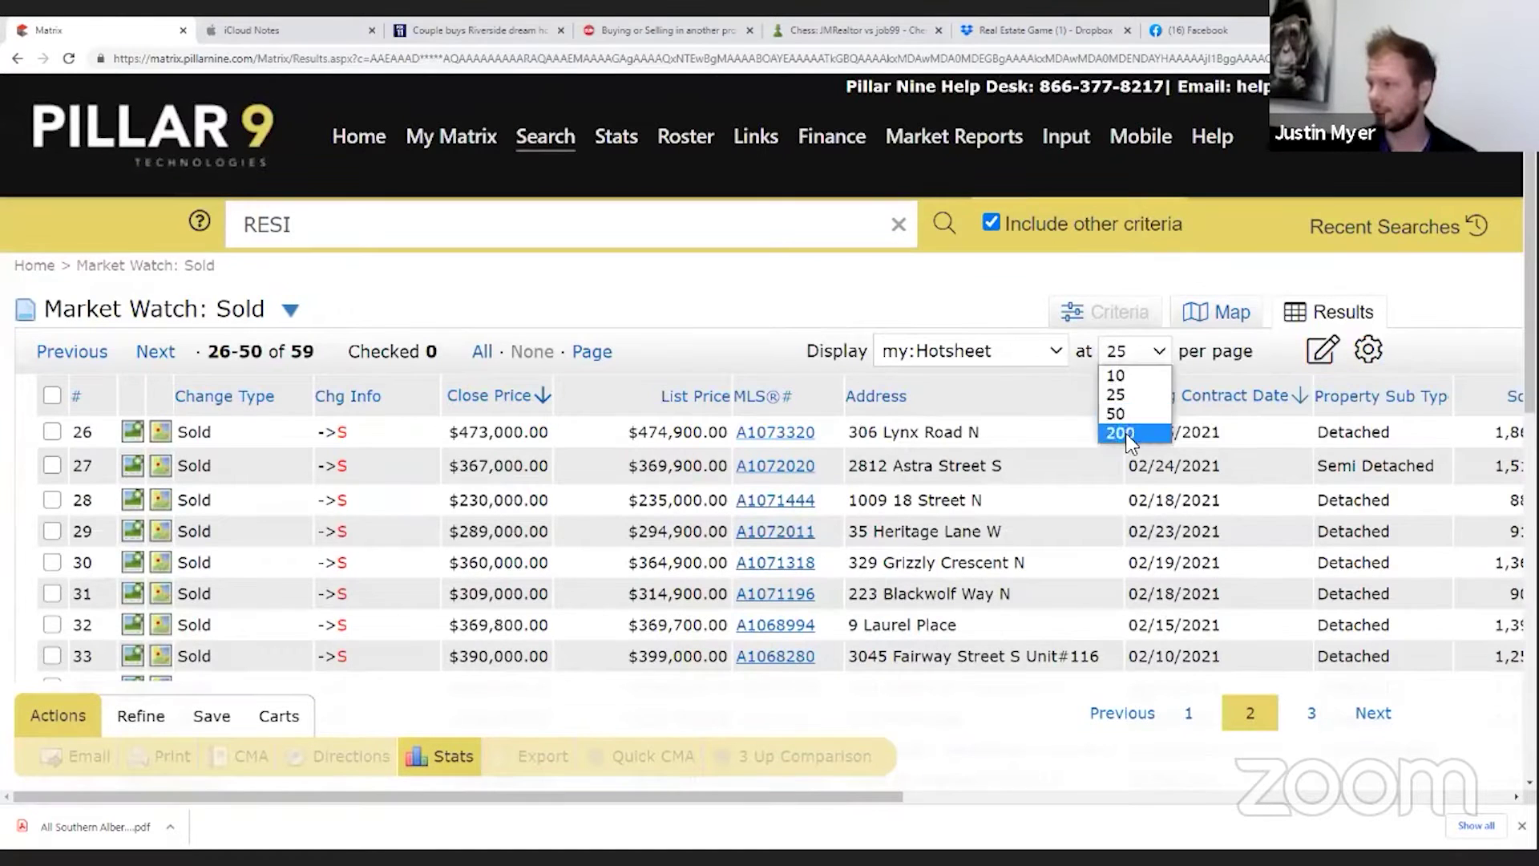
{"action": "left_click", "coordinate": [1122, 433]}
{"action": "scroll", "coordinate": [686, 358], "scroll_direction": "right", "scroll_amount": 8}
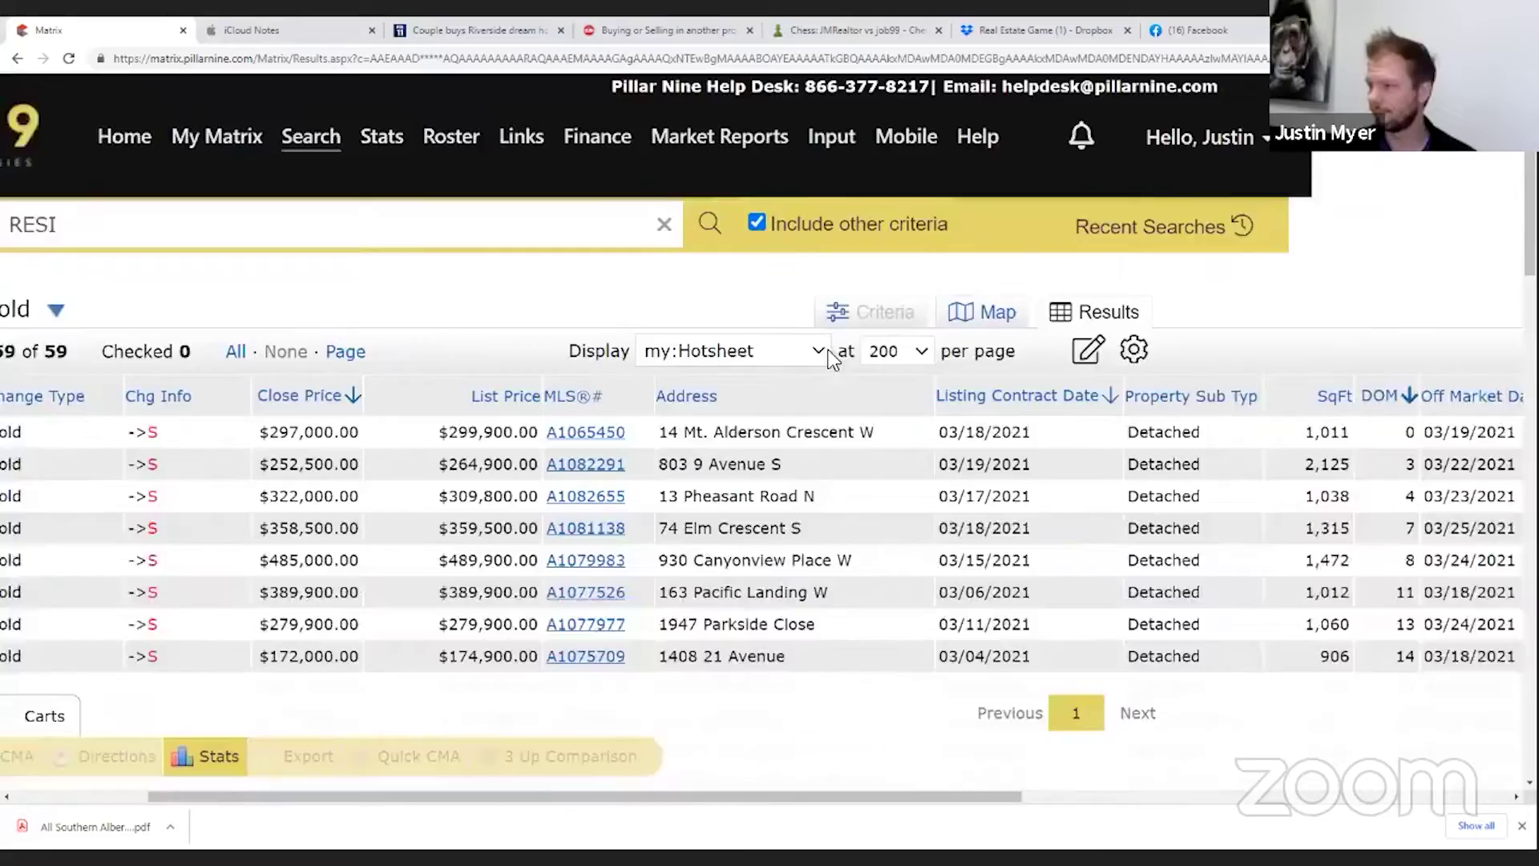
{"action": "scroll", "coordinate": [928, 440], "scroll_direction": "down", "scroll_amount": 5}
{"action": "scroll", "coordinate": [962, 445], "scroll_direction": "down", "scroll_amount": 11}
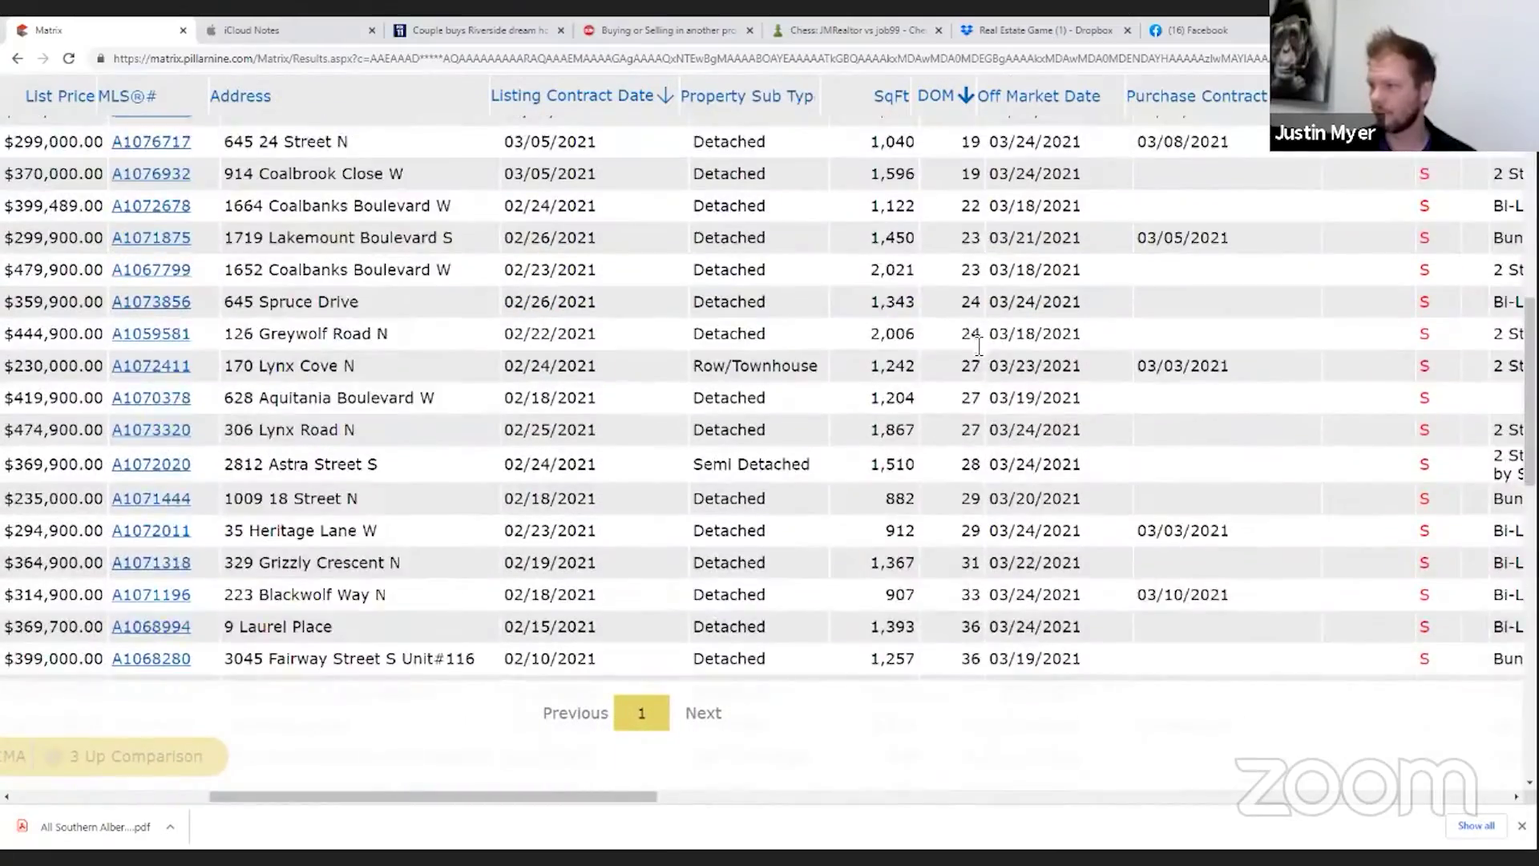
{"action": "scroll", "coordinate": [980, 357], "scroll_direction": "down", "scroll_amount": 3}
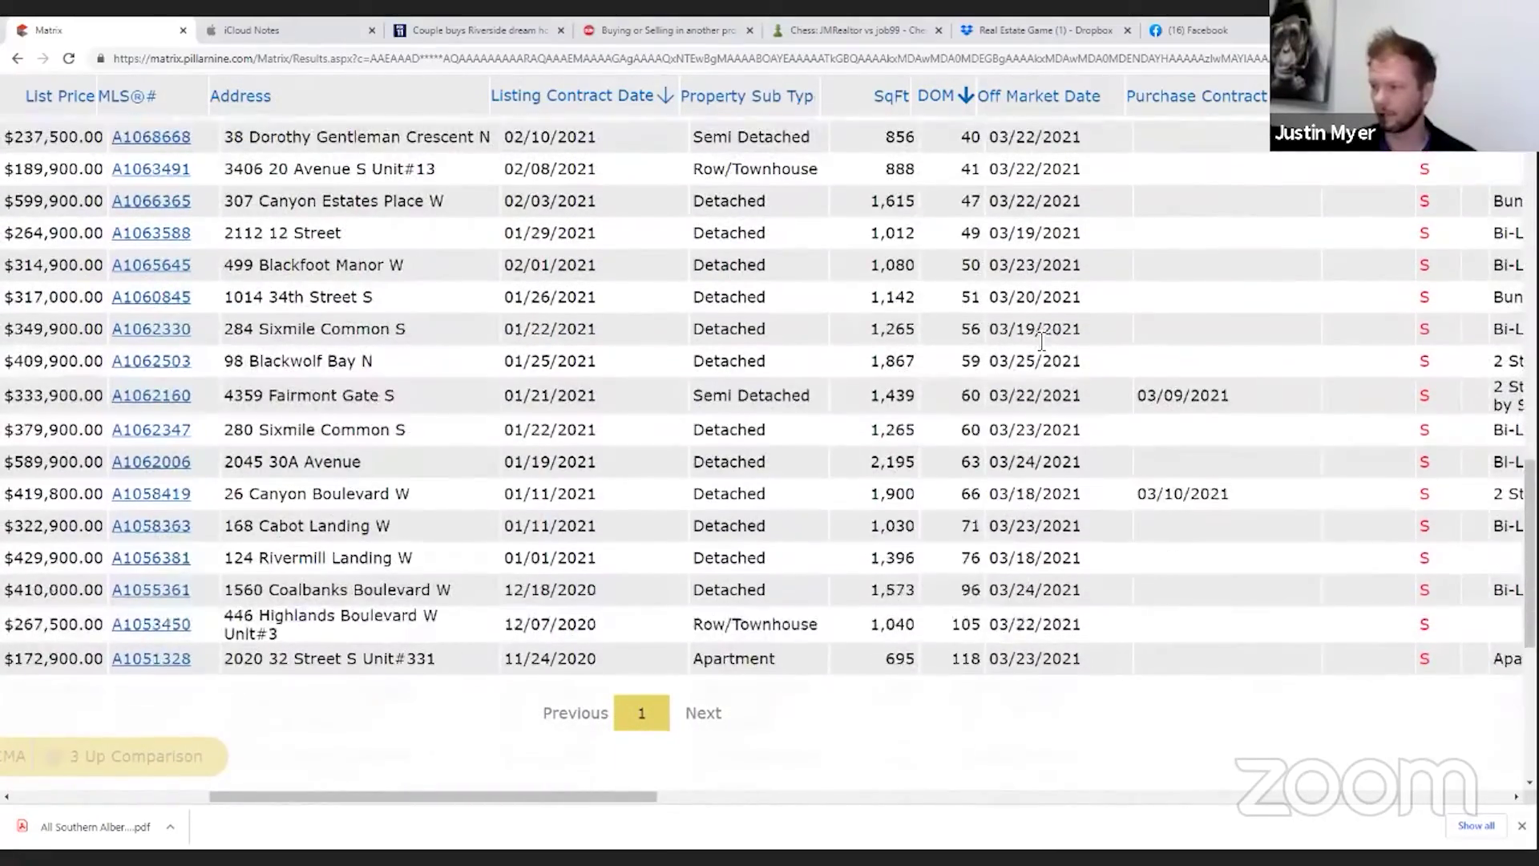
{"action": "scroll", "coordinate": [996, 393], "scroll_direction": "up", "scroll_amount": 7}
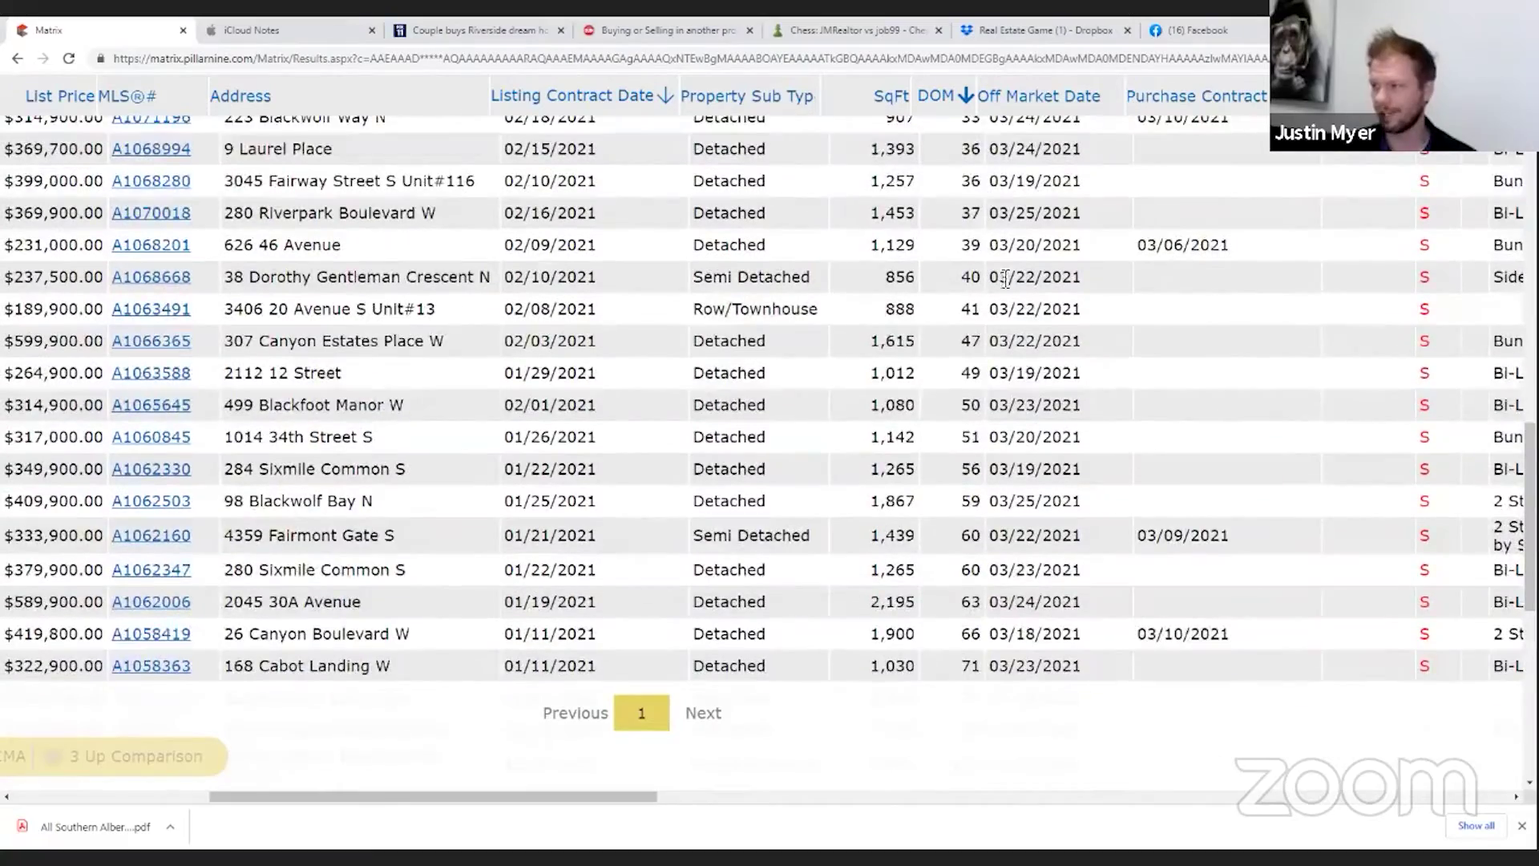
{"action": "scroll", "coordinate": [968, 159], "scroll_direction": "down", "scroll_amount": 7}
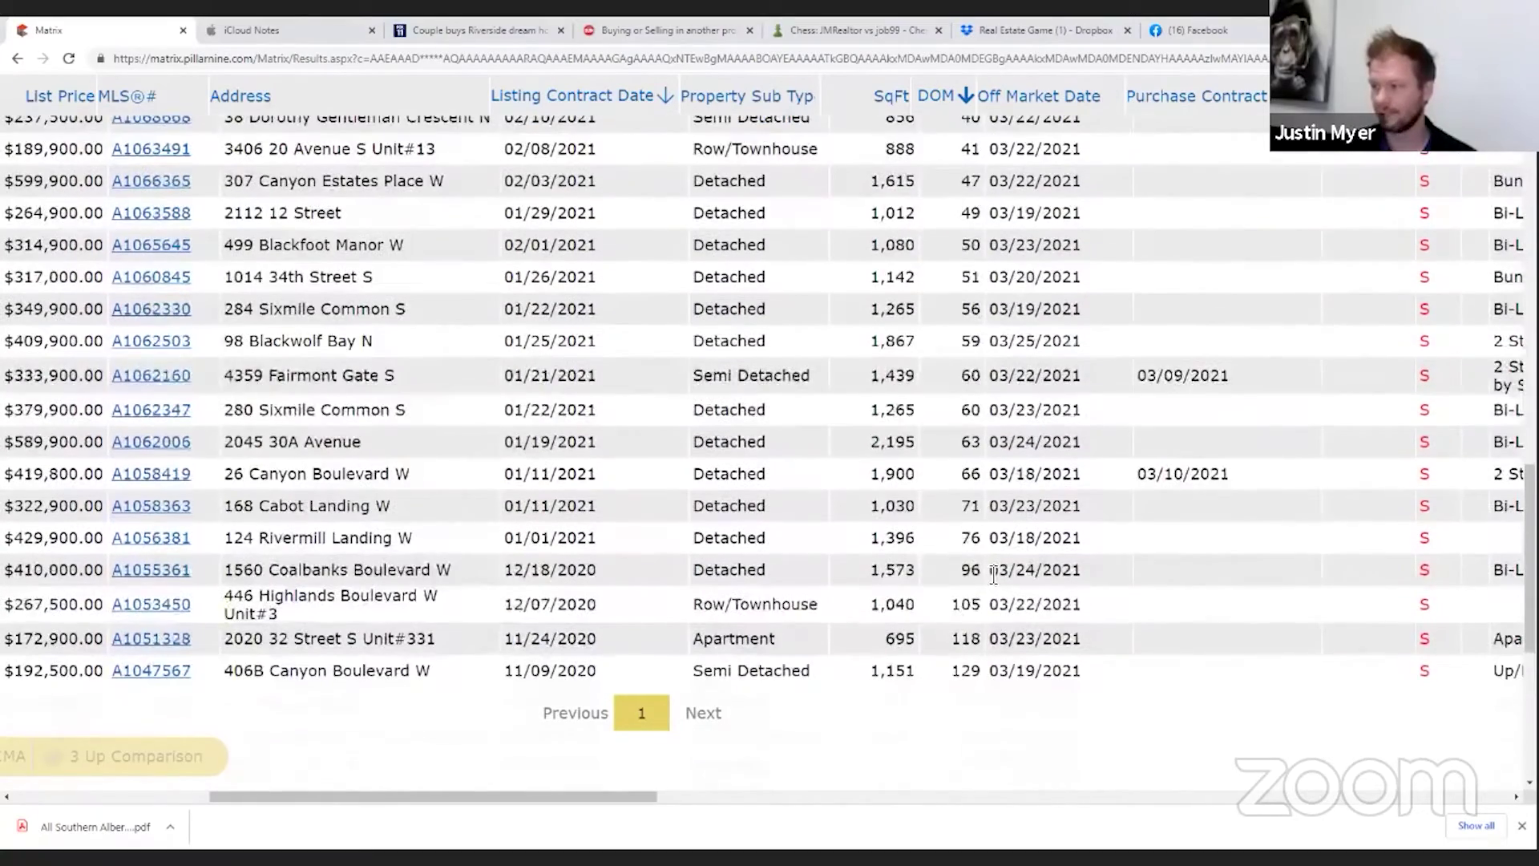
{"action": "scroll", "coordinate": [979, 535], "scroll_direction": "down", "scroll_amount": 5}
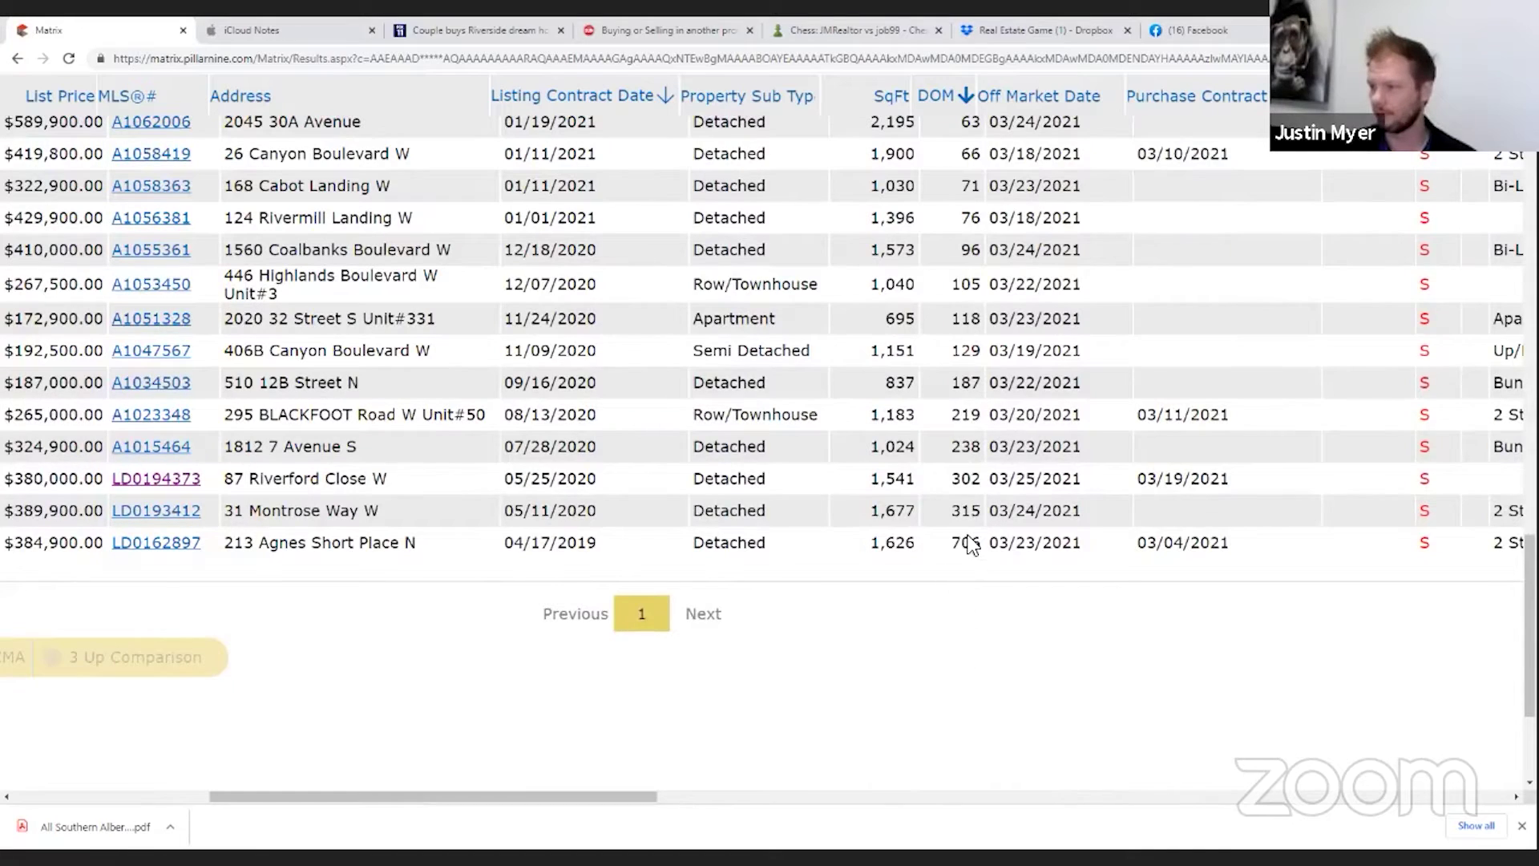
{"action": "scroll", "coordinate": [977, 451], "scroll_direction": "up", "scroll_amount": 20}
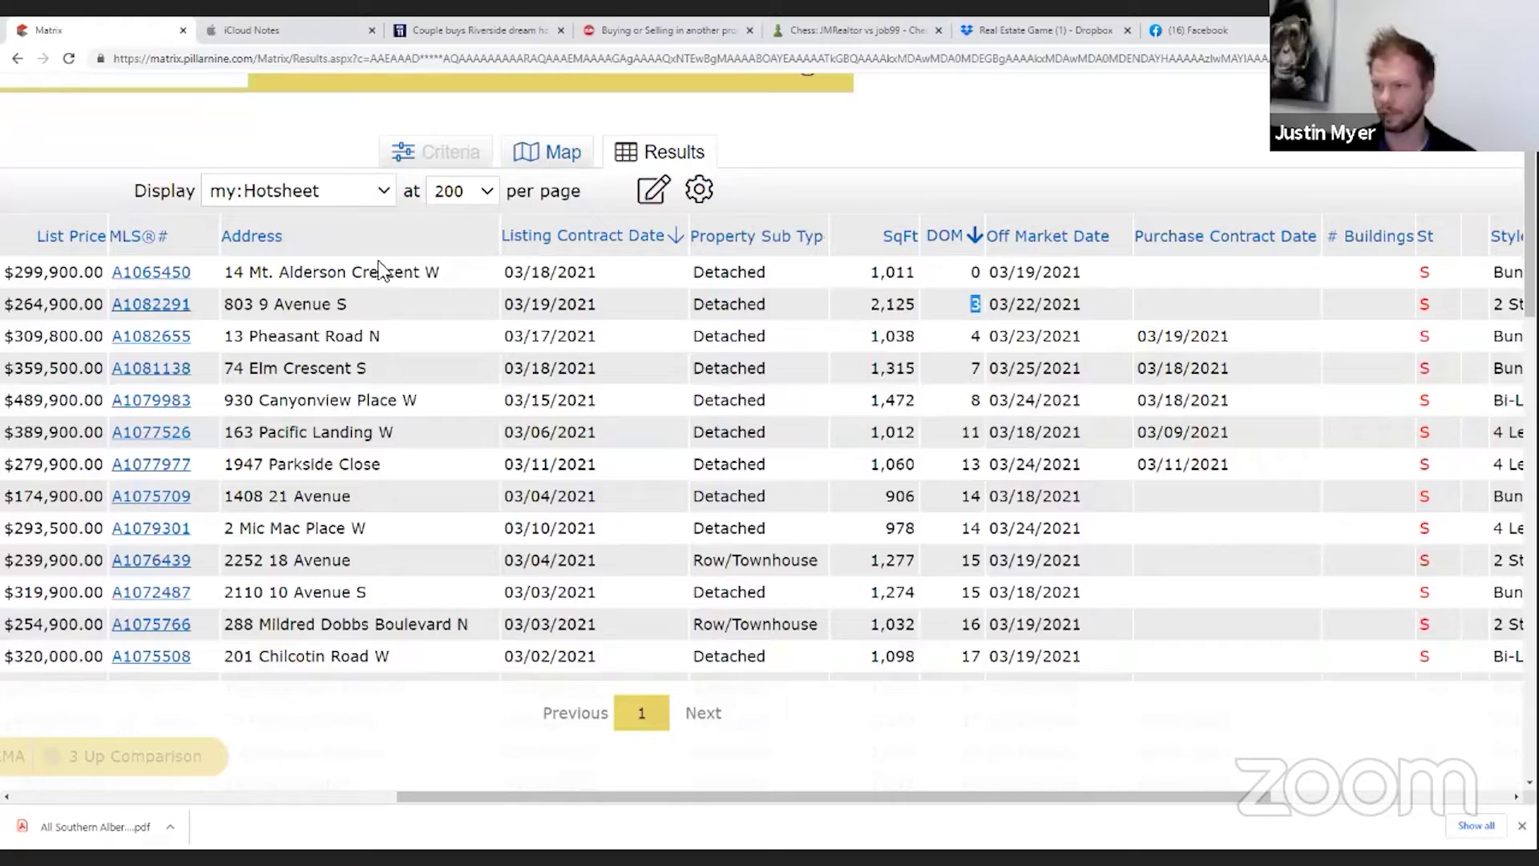
Bring up the market analysis statistics for the 59 sold listings
{"action": "scroll", "coordinate": [475, 749], "scroll_direction": "left", "scroll_amount": 1}
{"action": "scroll", "coordinate": [475, 749], "scroll_direction": "left", "scroll_amount": 15}
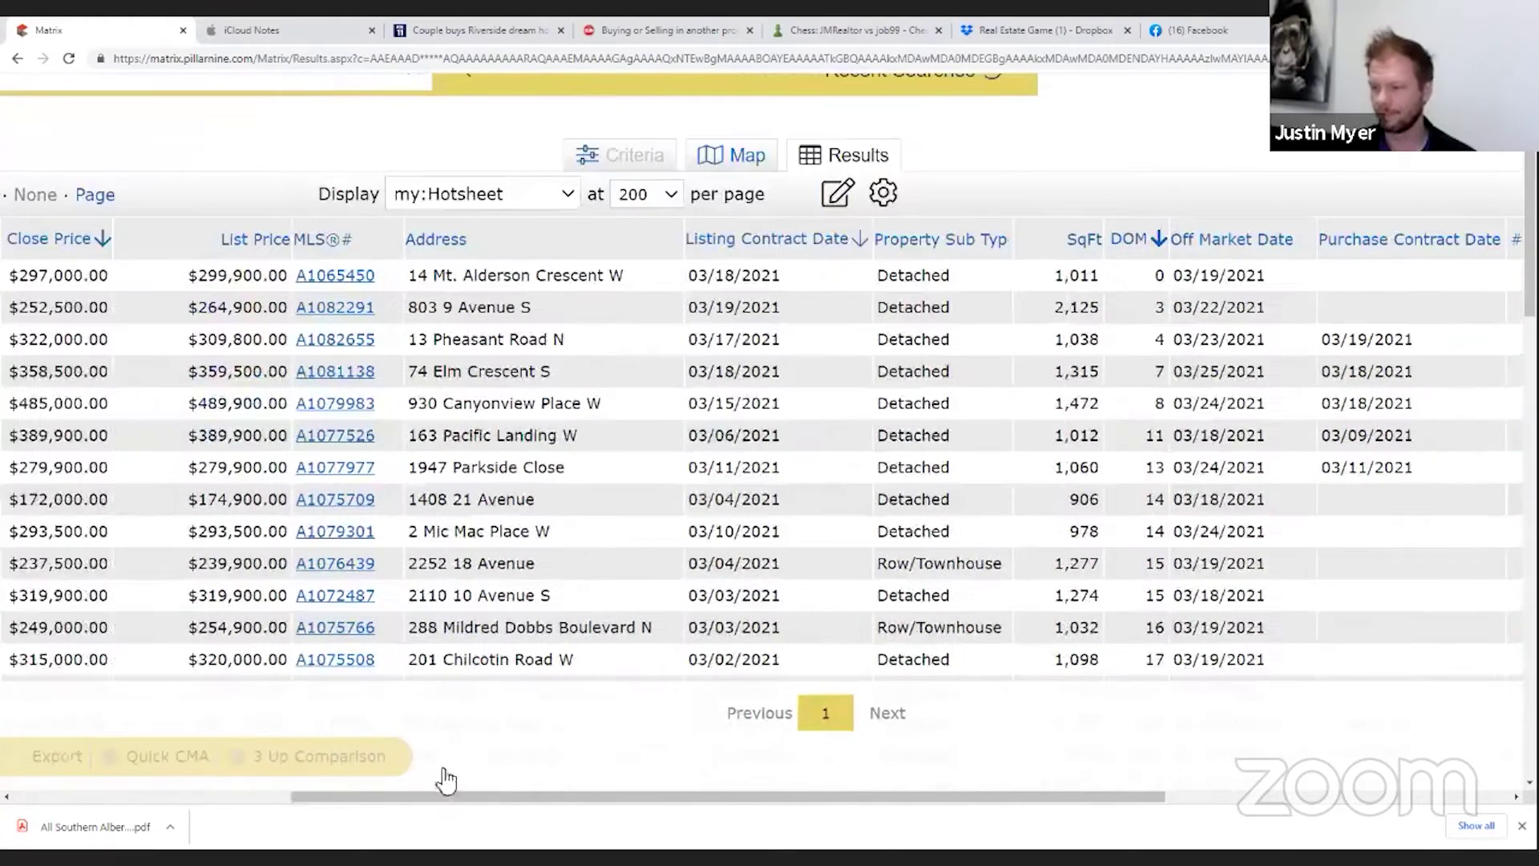
{"action": "left_click", "coordinate": [449, 756]}
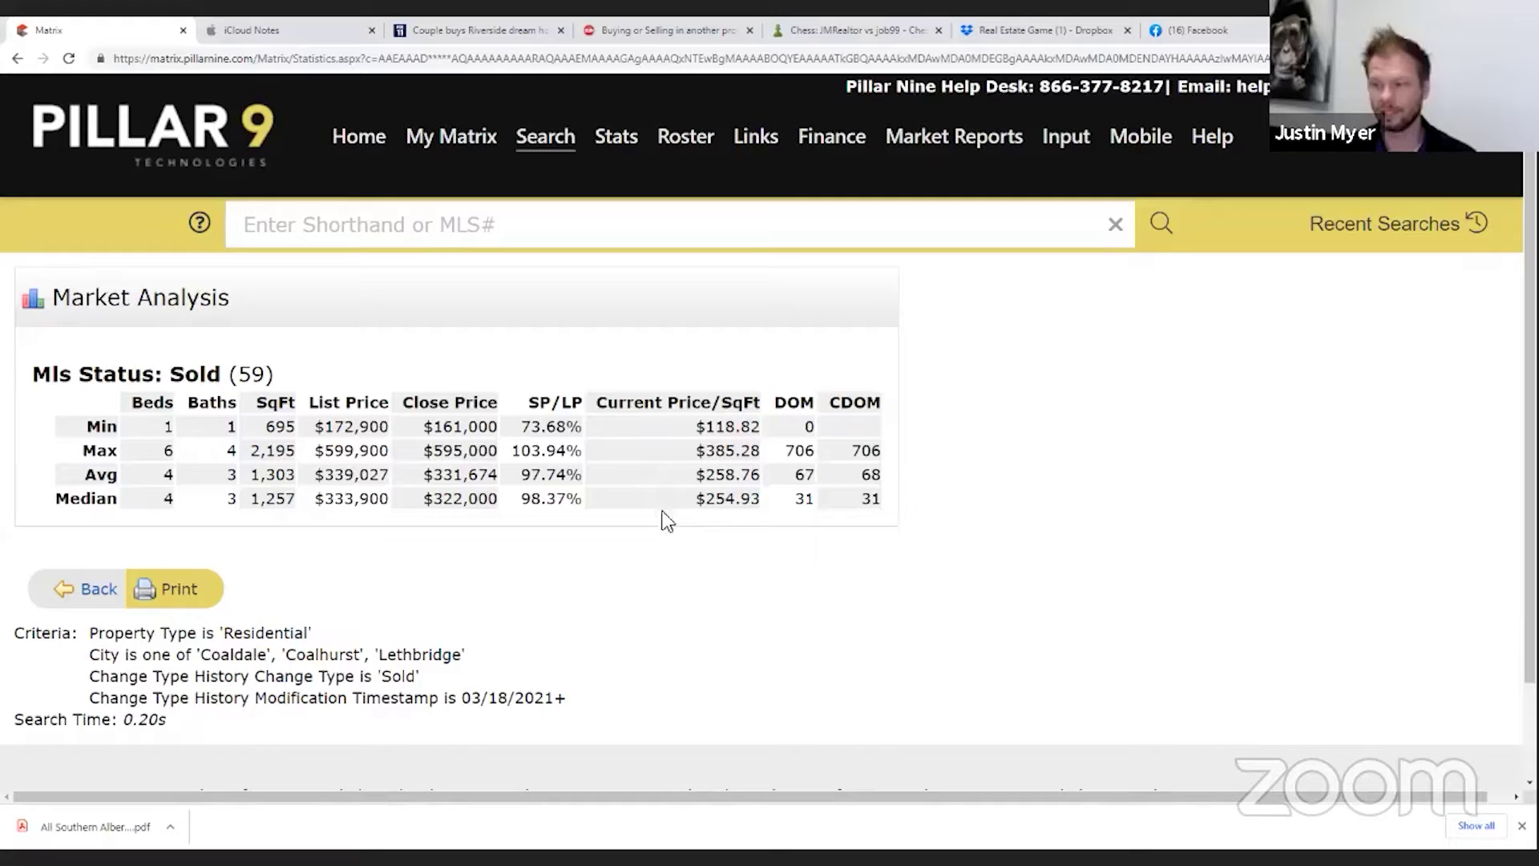
{"action": "left_click", "coordinate": [424, 565]}
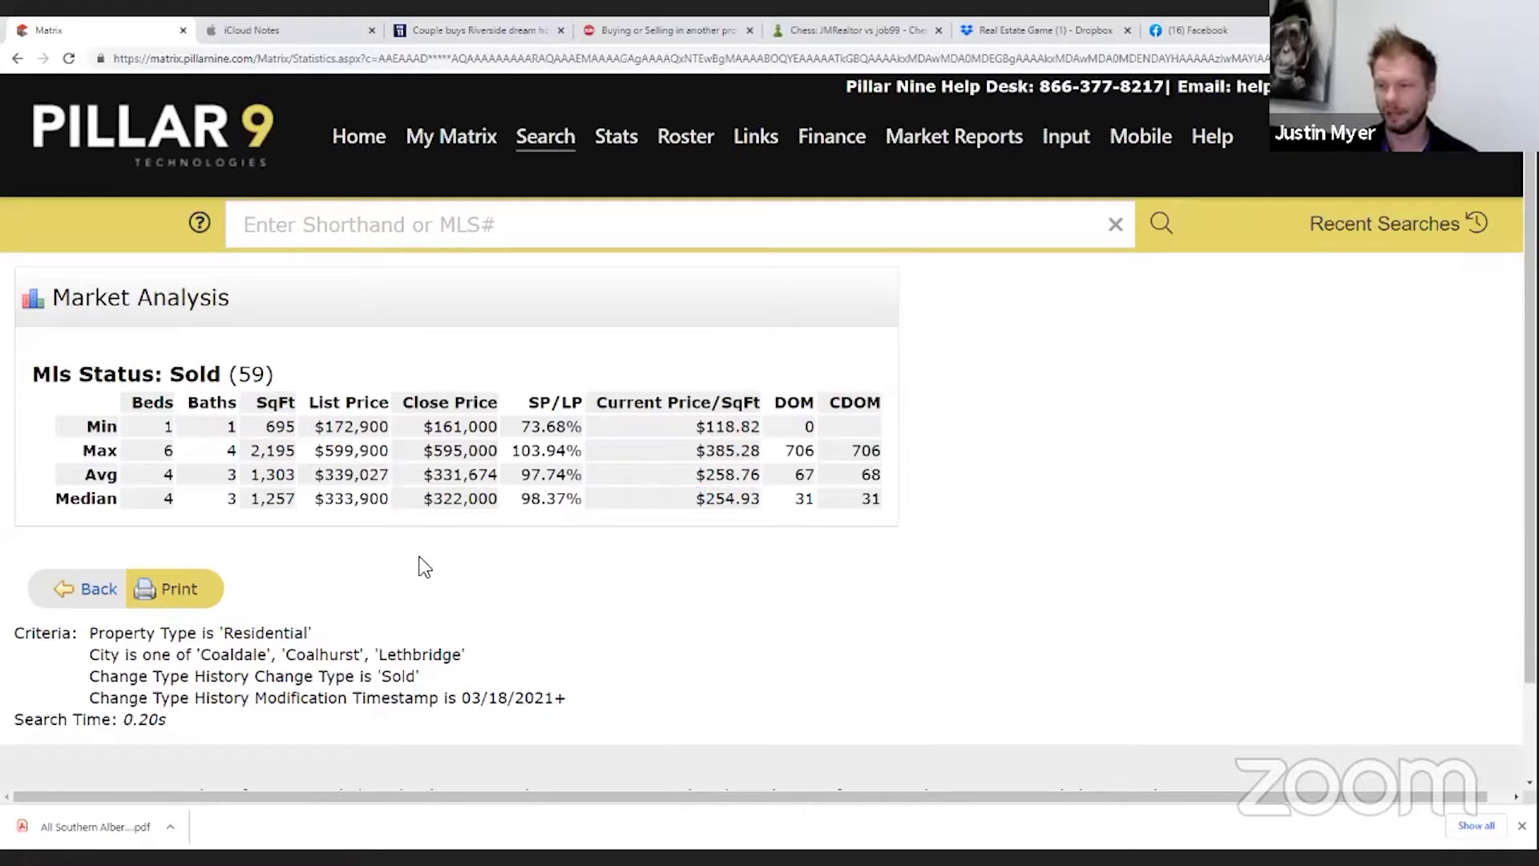
From the home dashboard, open the tabular statistics for this week's Pending (31) listings
{"action": "left_click", "coordinate": [355, 145]}
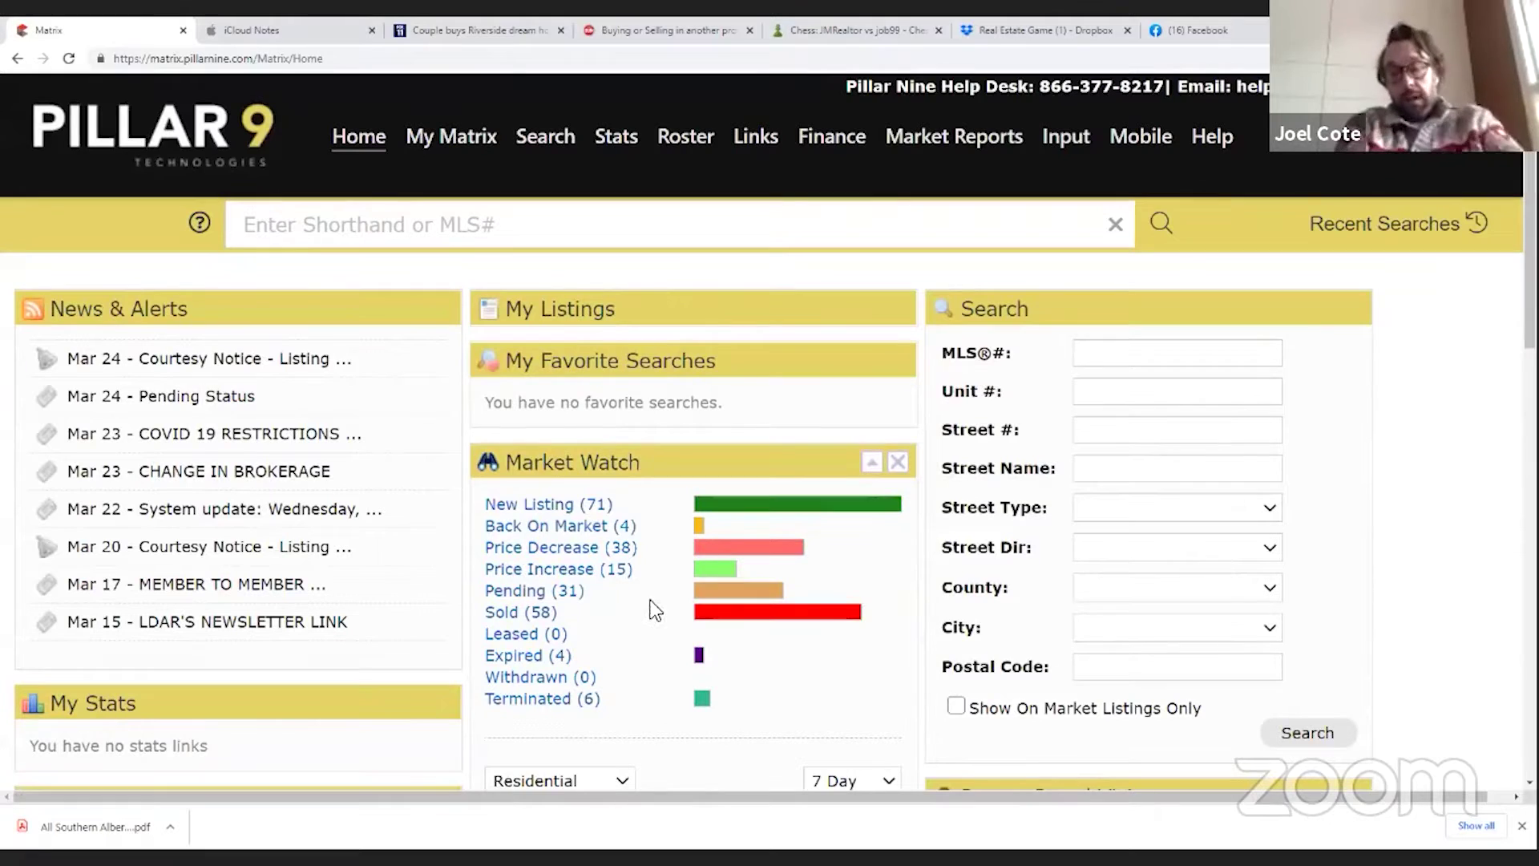
{"action": "left_click", "coordinate": [572, 591]}
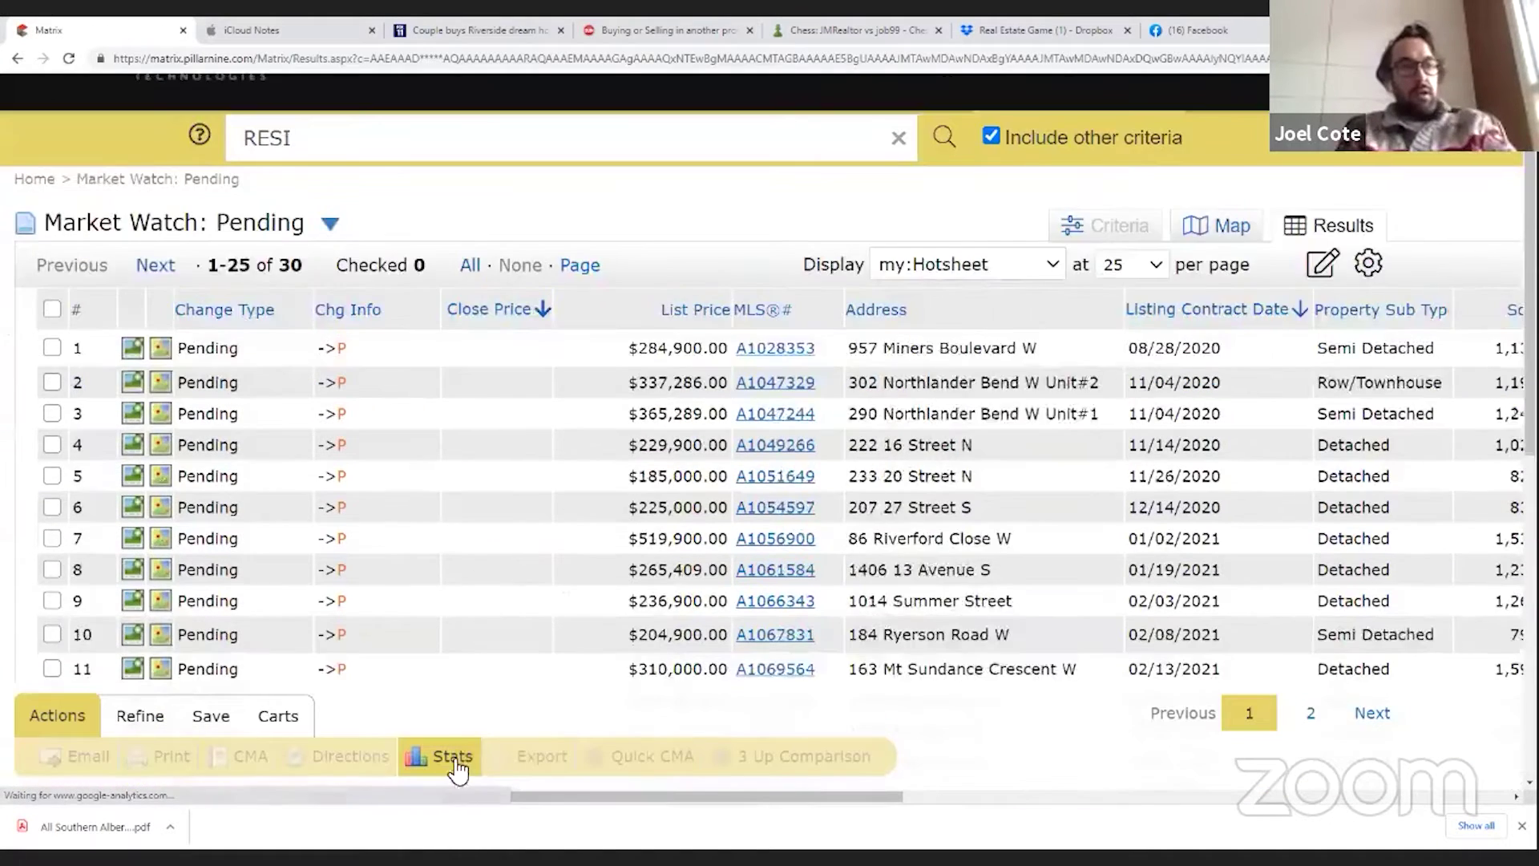
{"action": "left_click", "coordinate": [453, 761]}
{"action": "left_click", "coordinate": [508, 772]}
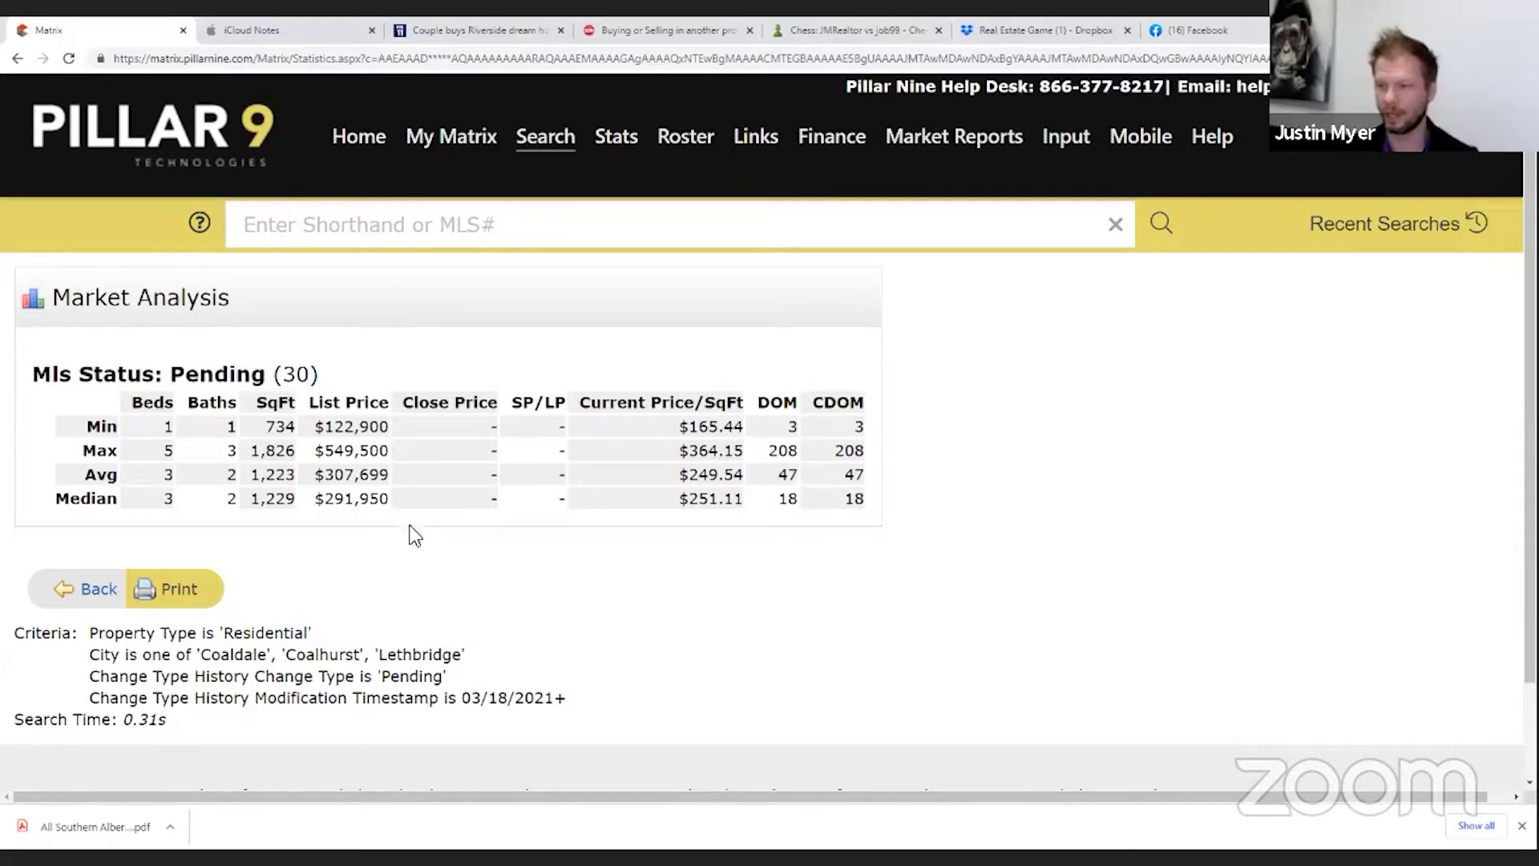
Highlight the Pending count of 30, the $307,699 average list price and the $291,950 median
{"action": "double_click", "coordinate": [178, 375]}
{"action": "double_click", "coordinate": [295, 374]}
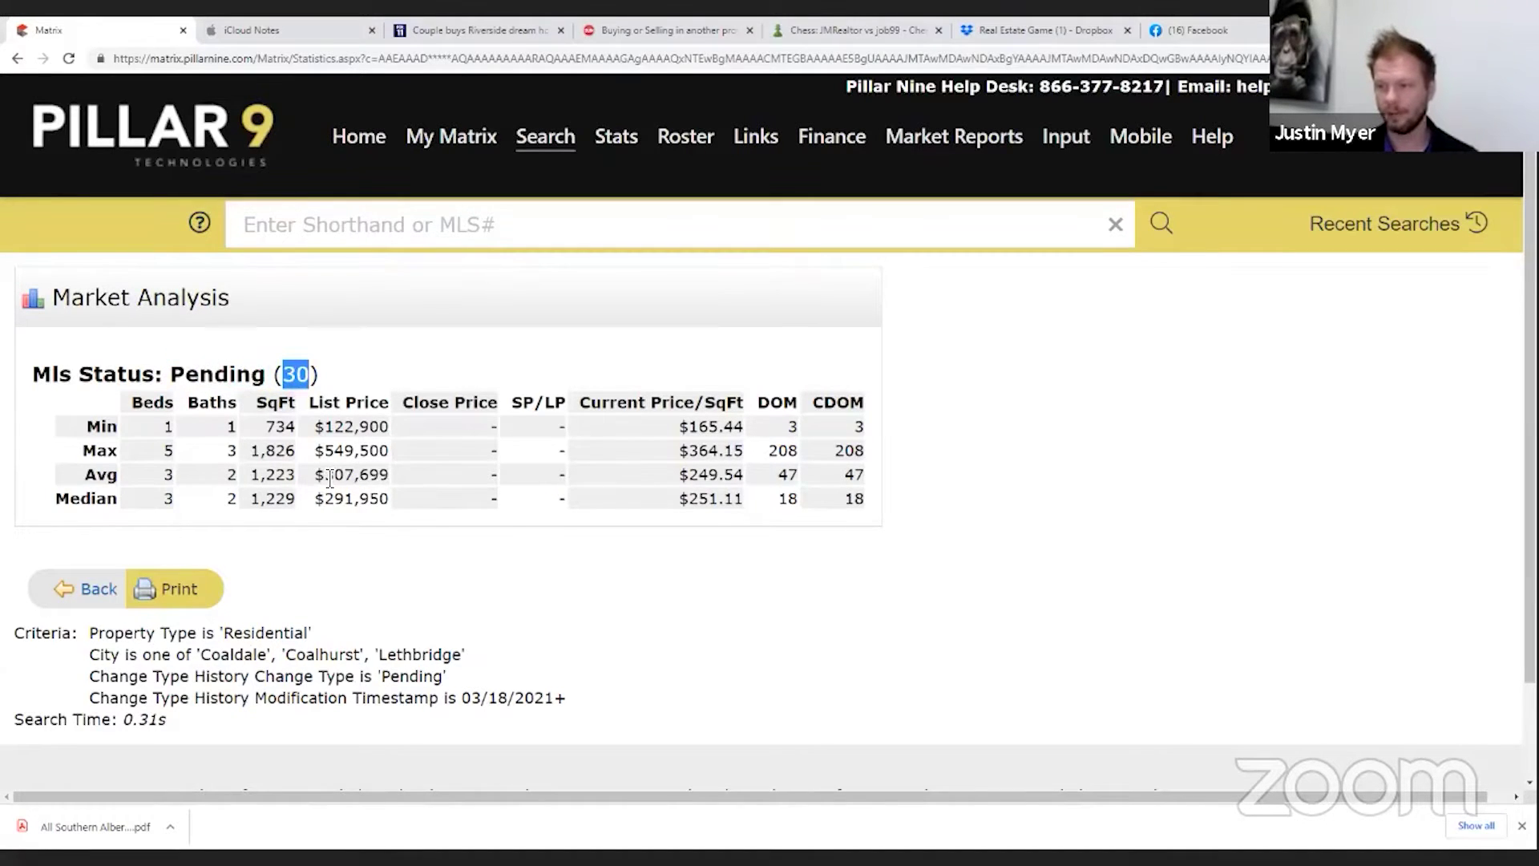
{"action": "left_click_drag", "start_coordinate": [329, 478], "coordinate": [413, 481]}
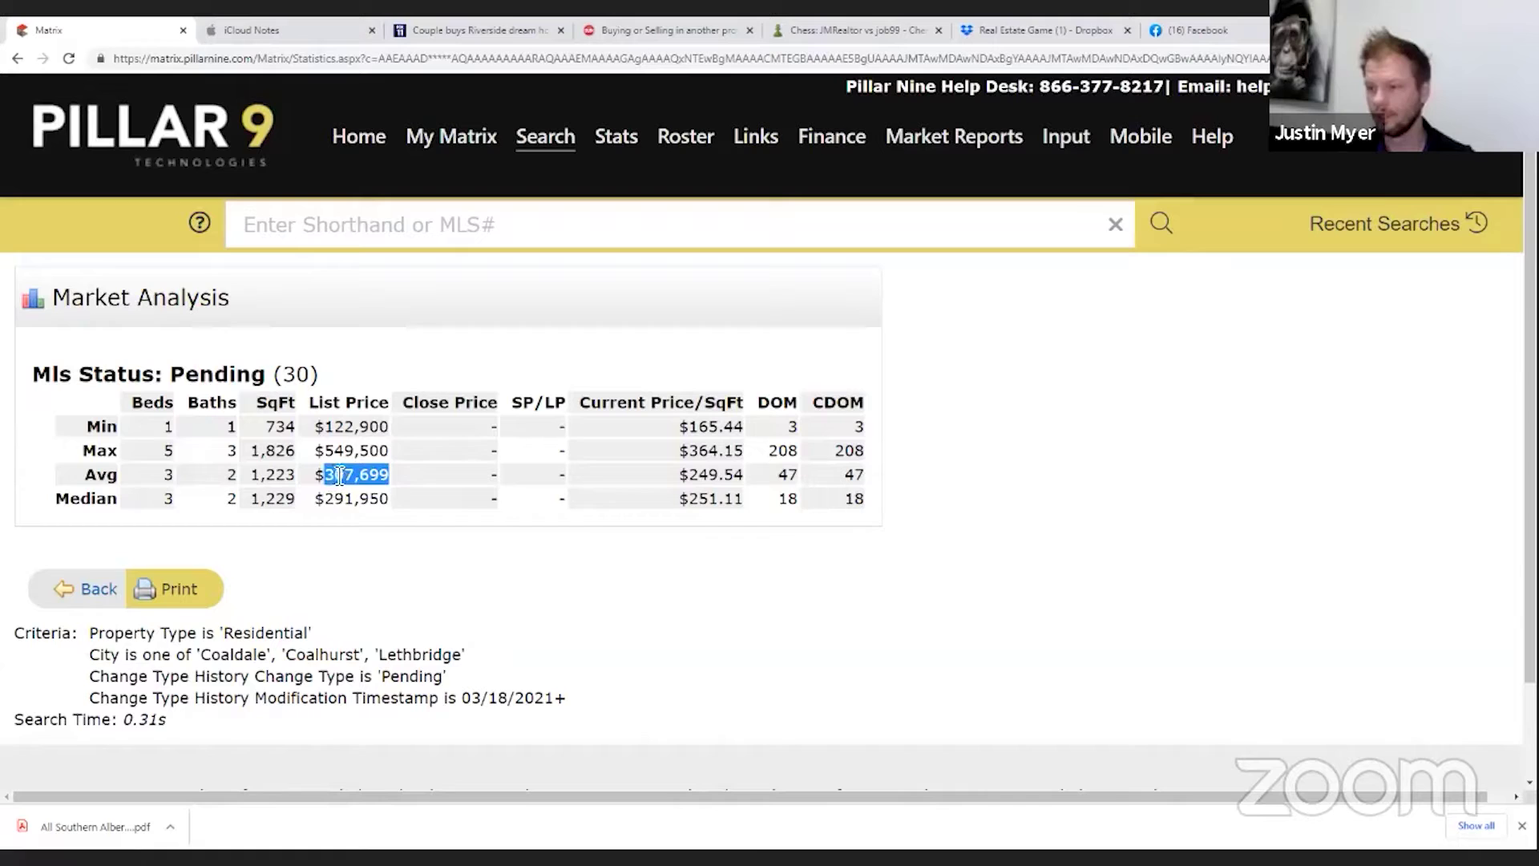
{"action": "double_click", "coordinate": [346, 505]}
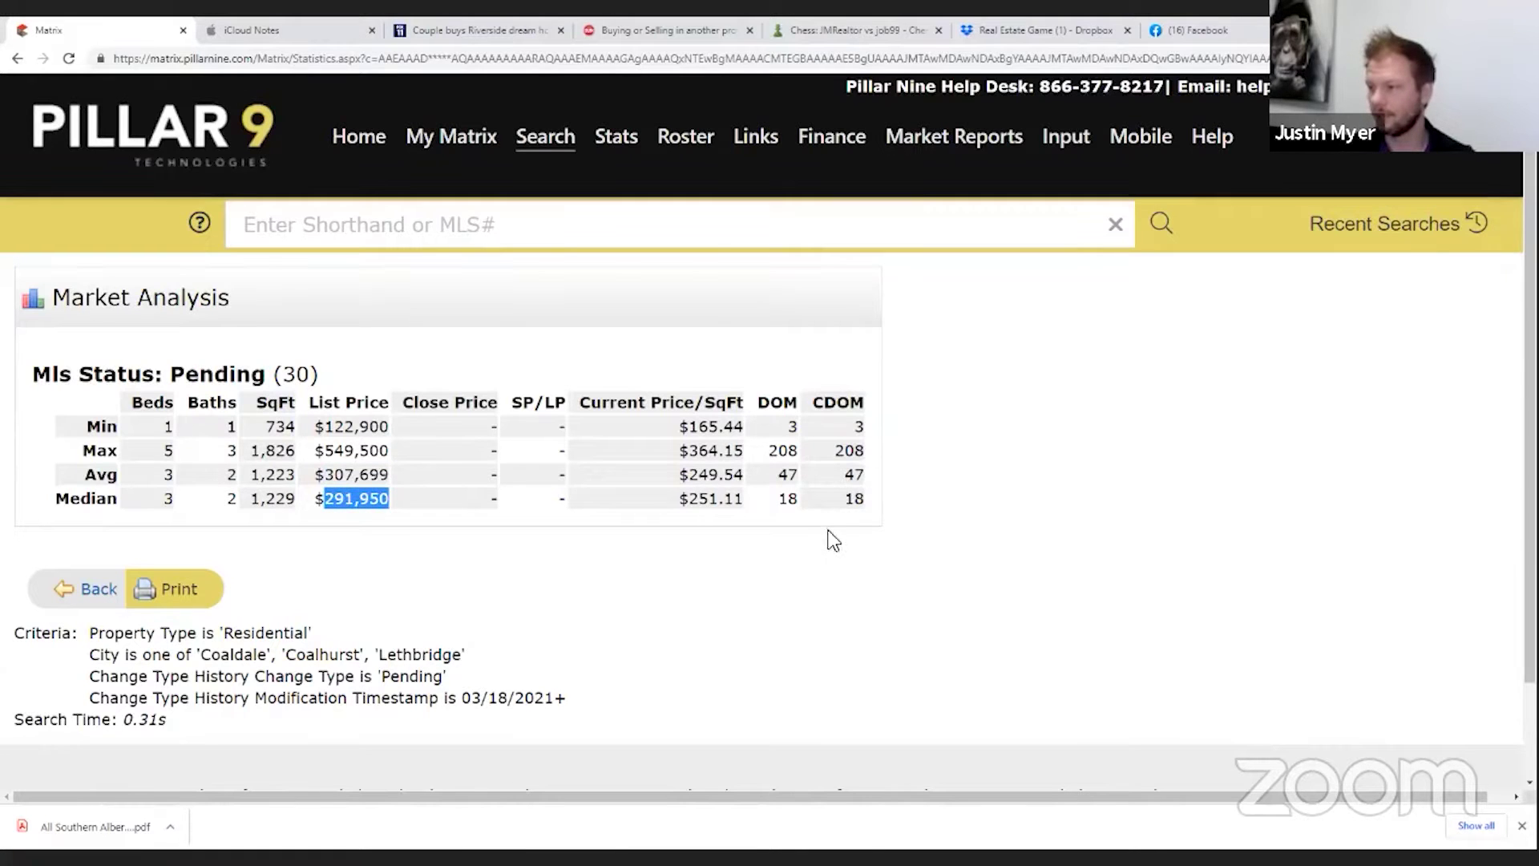
Return to the pending listings results and scroll through them
{"action": "left_click", "coordinate": [110, 588]}
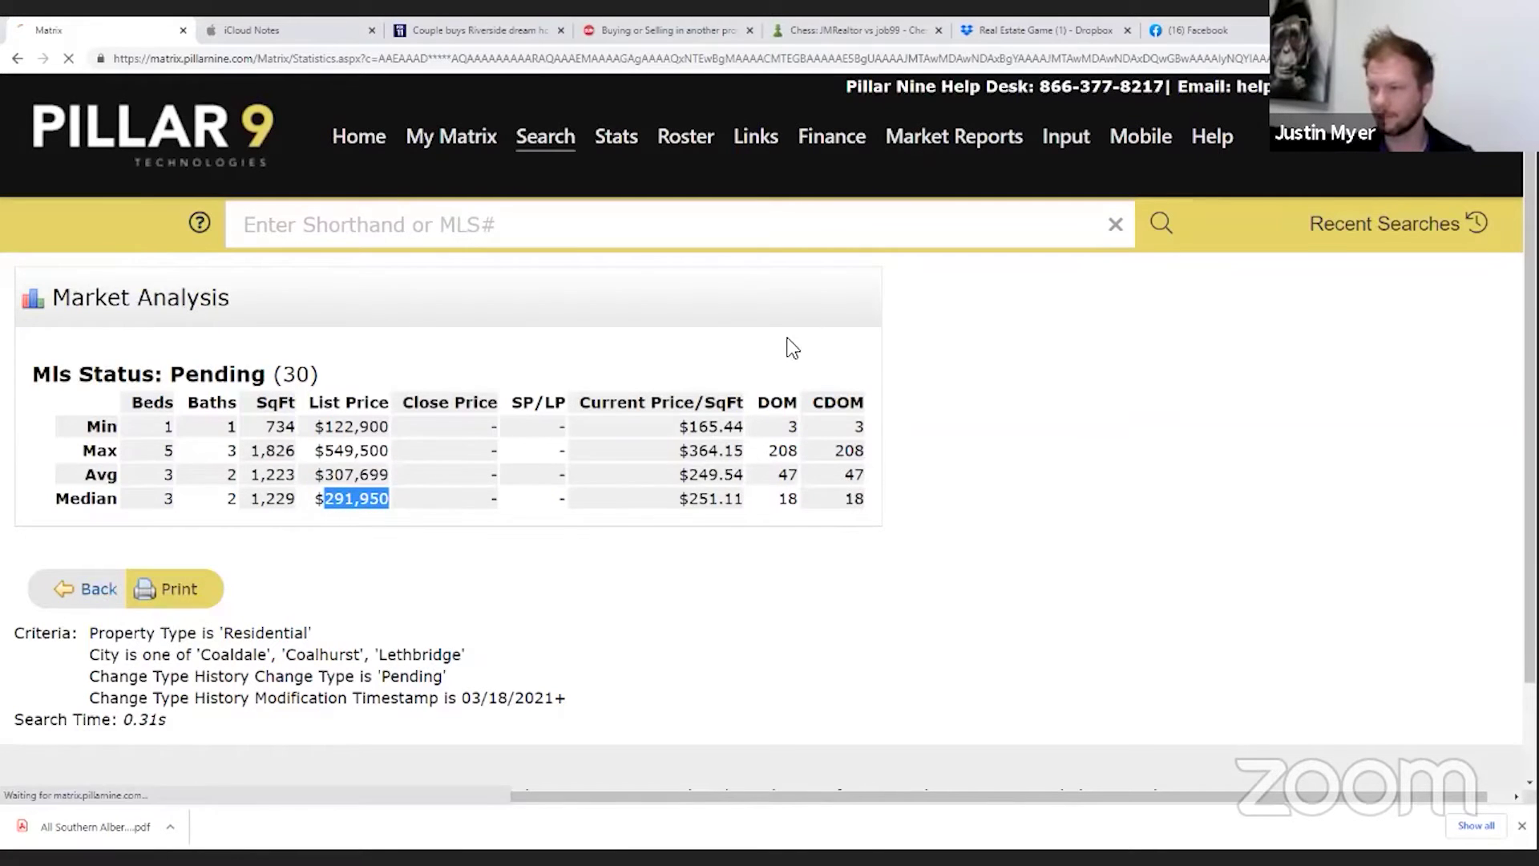
{"action": "scroll", "coordinate": [735, 331], "scroll_direction": "right", "scroll_amount": 10}
{"action": "scroll", "coordinate": [735, 331], "scroll_direction": "down", "scroll_amount": 3}
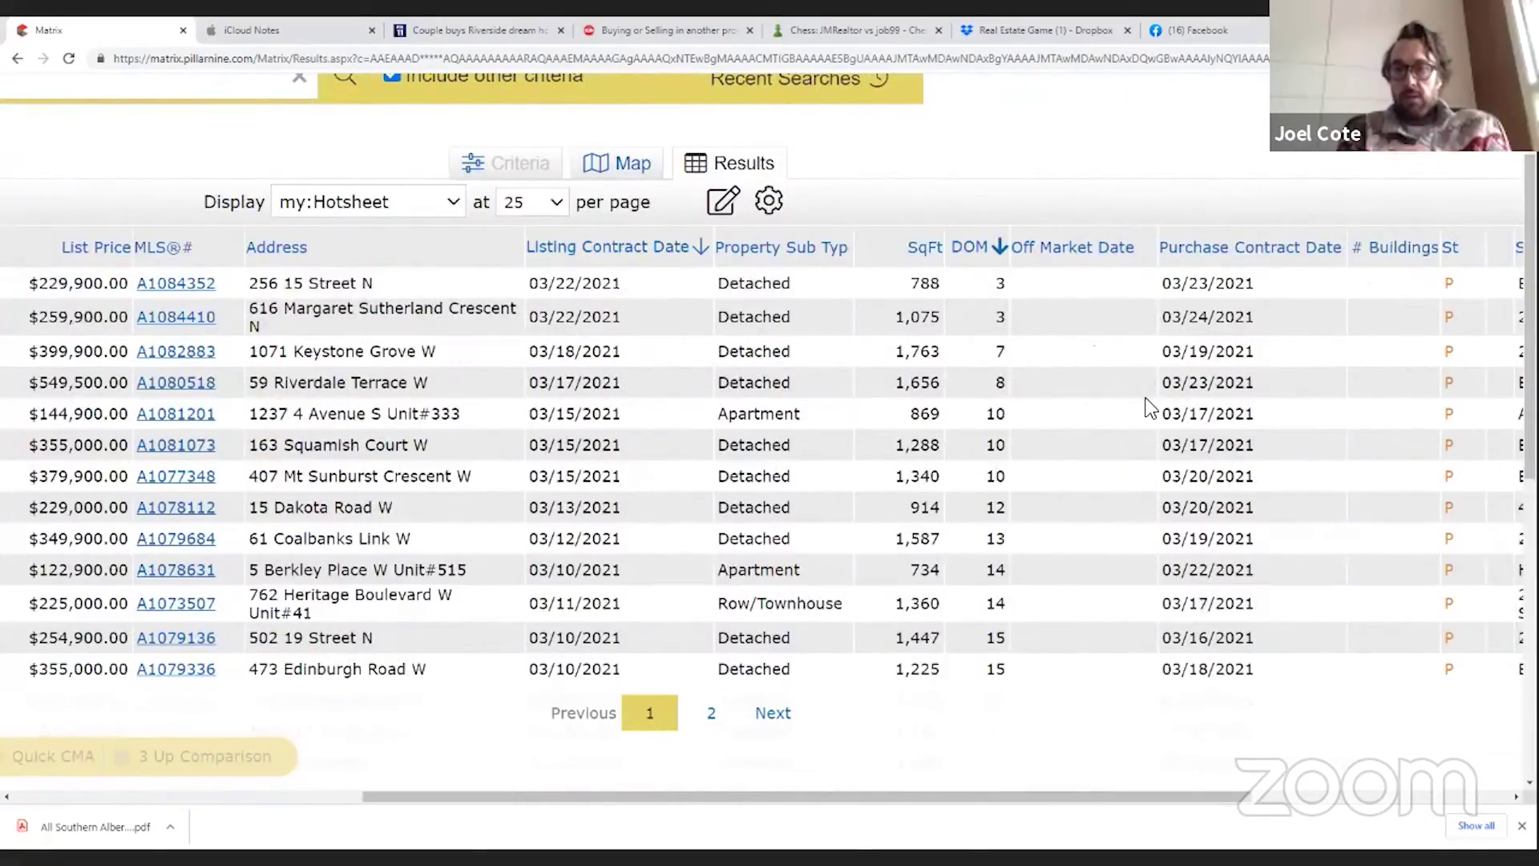
{"action": "scroll", "coordinate": [1147, 384], "scroll_direction": "down", "scroll_amount": 2}
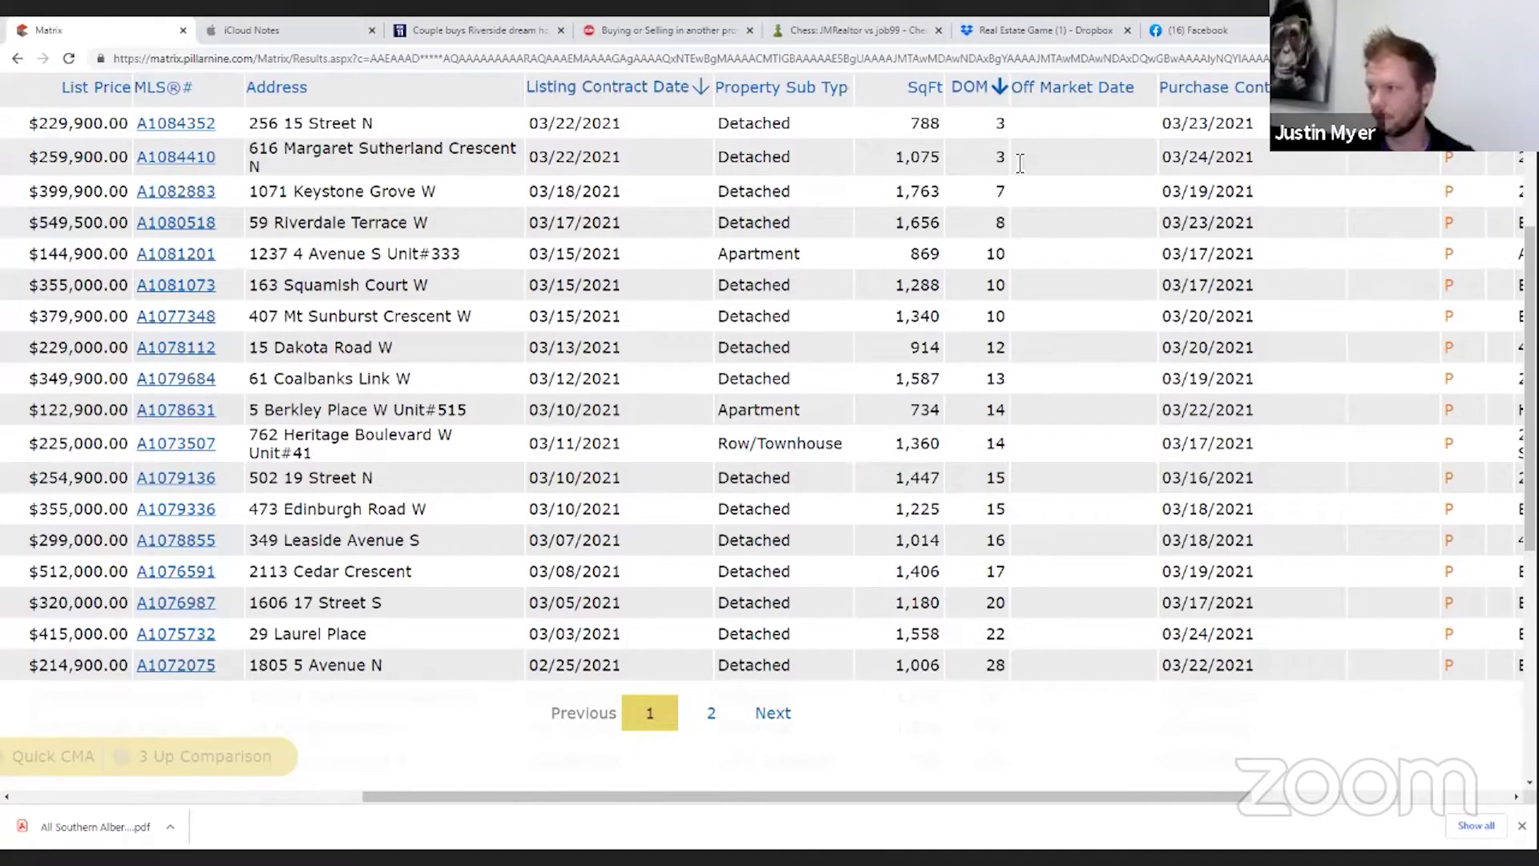
{"action": "scroll", "coordinate": [1005, 245], "scroll_direction": "down", "scroll_amount": 2}
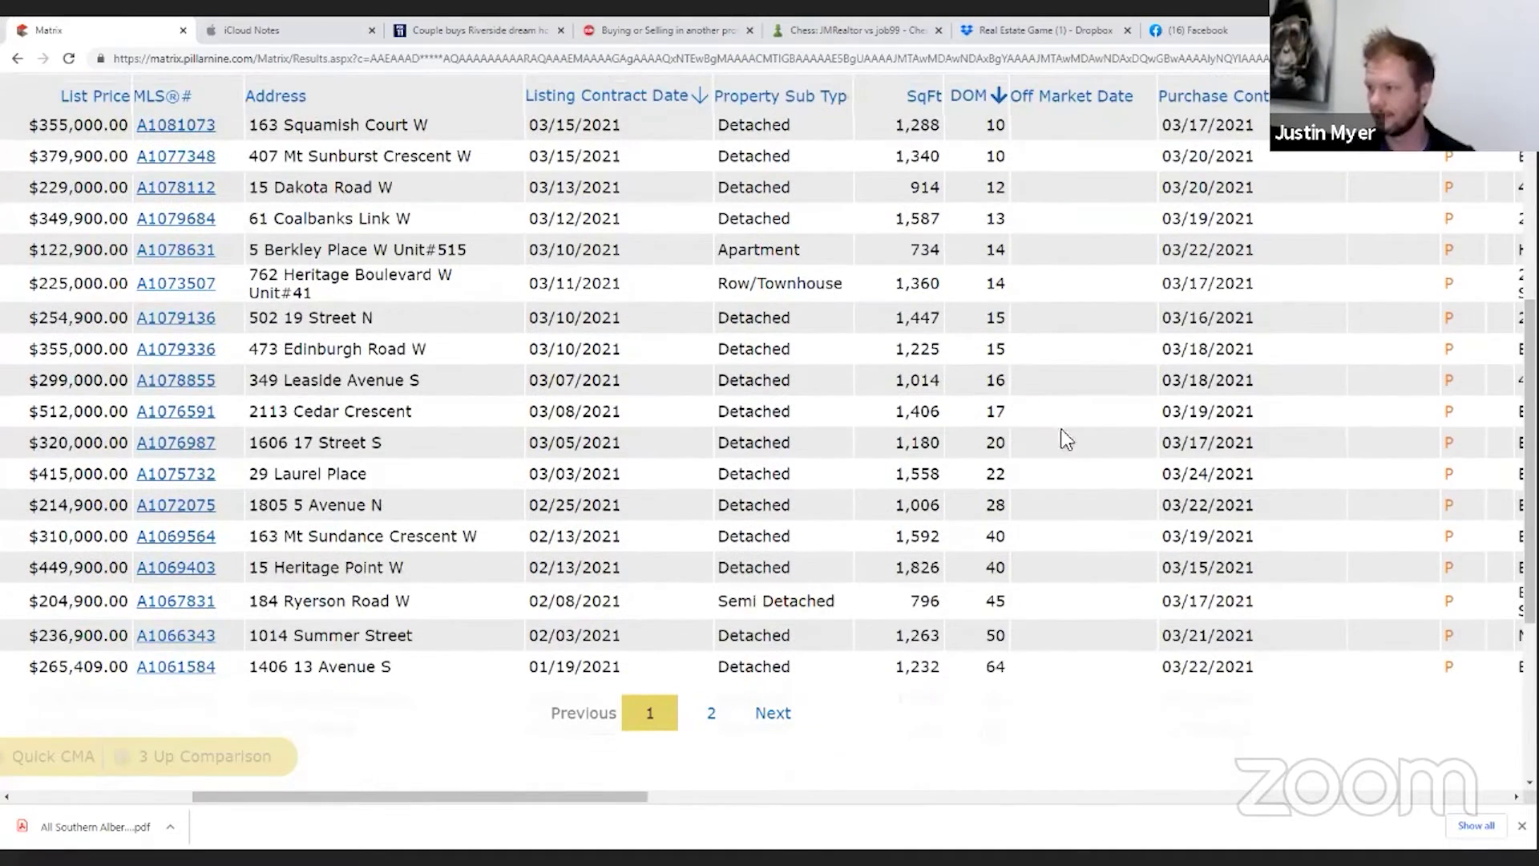
{"action": "scroll", "coordinate": [997, 368], "scroll_direction": "down", "scroll_amount": 2}
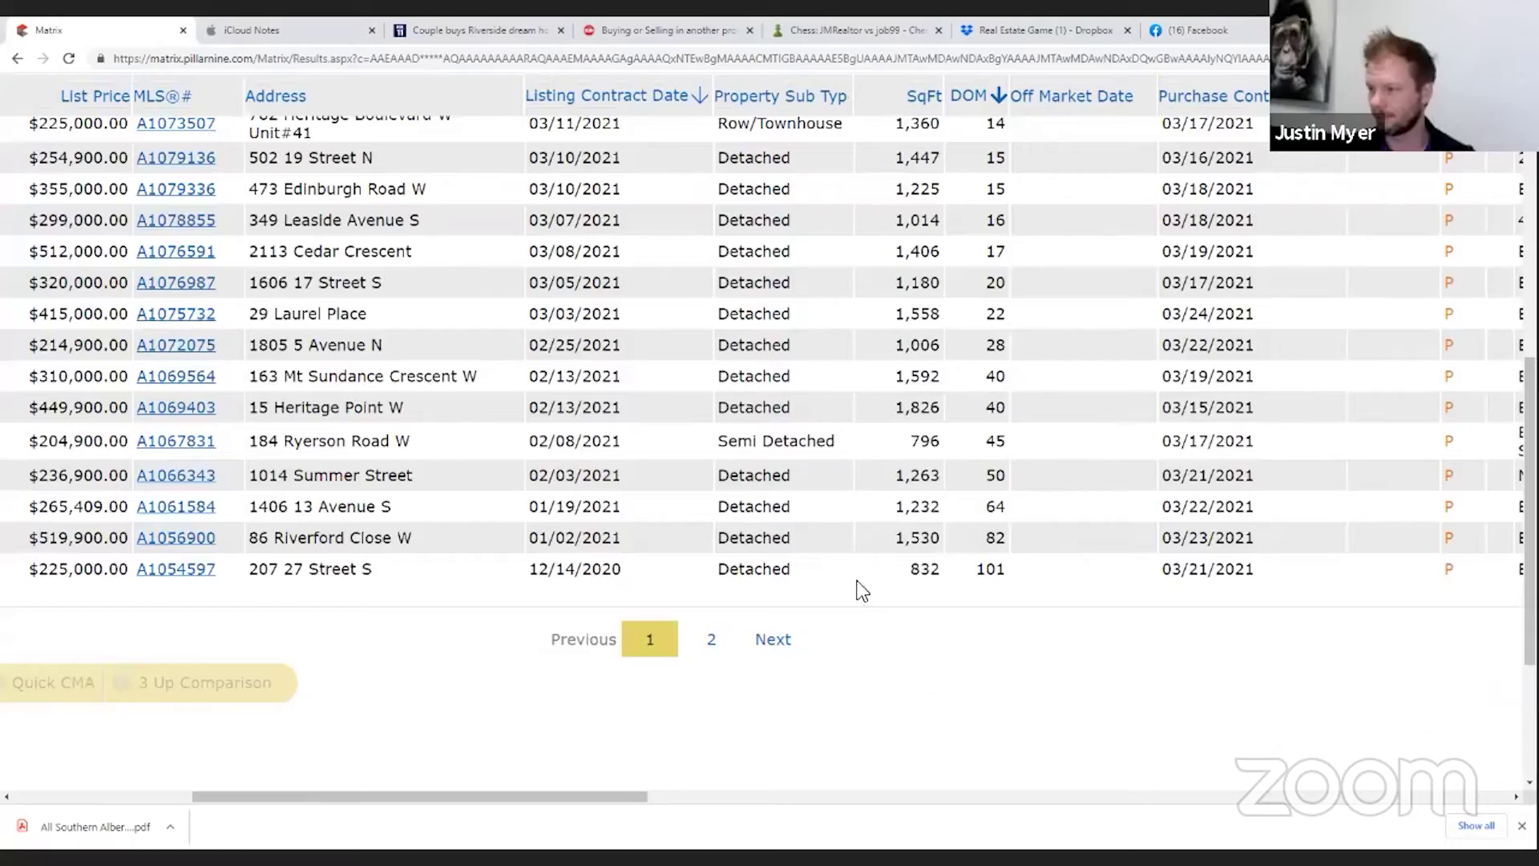
{"action": "scroll", "coordinate": [992, 432], "scroll_direction": "up", "scroll_amount": 1}
{"action": "scroll", "coordinate": [994, 433], "scroll_direction": "up", "scroll_amount": 2}
{"action": "scroll", "coordinate": [345, 347], "scroll_direction": "up", "scroll_amount": 4}
{"action": "scroll", "coordinate": [344, 347], "scroll_direction": "left", "scroll_amount": 3}
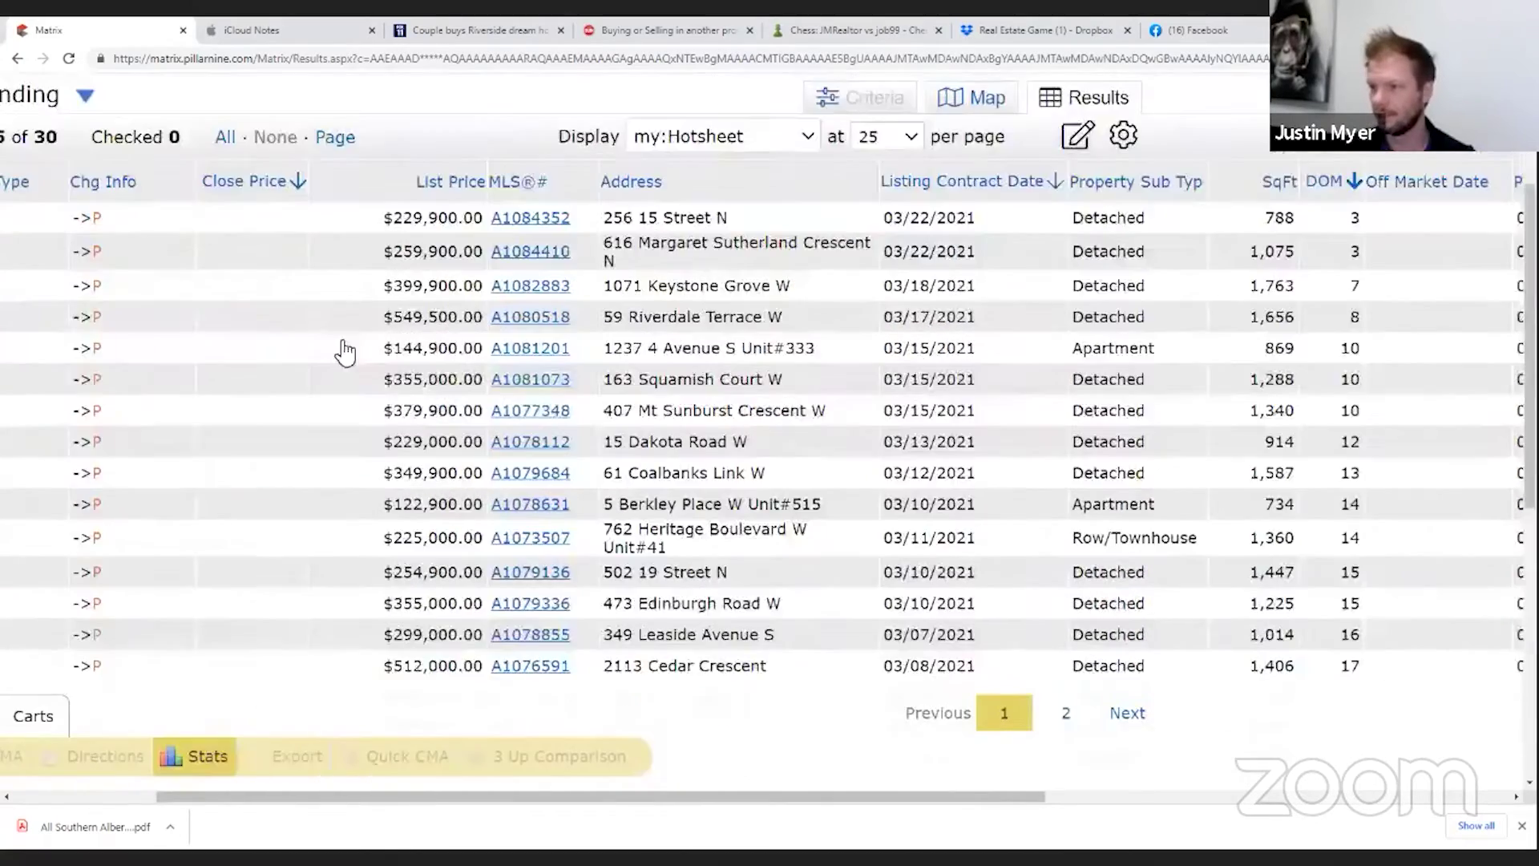
{"action": "scroll", "coordinate": [98, 362], "scroll_direction": "up", "scroll_amount": 2}
Show all 30 pending listings on one page at 200 per page, then return home
{"action": "left_click", "coordinate": [86, 351]}
{"action": "left_click", "coordinate": [81, 441]}
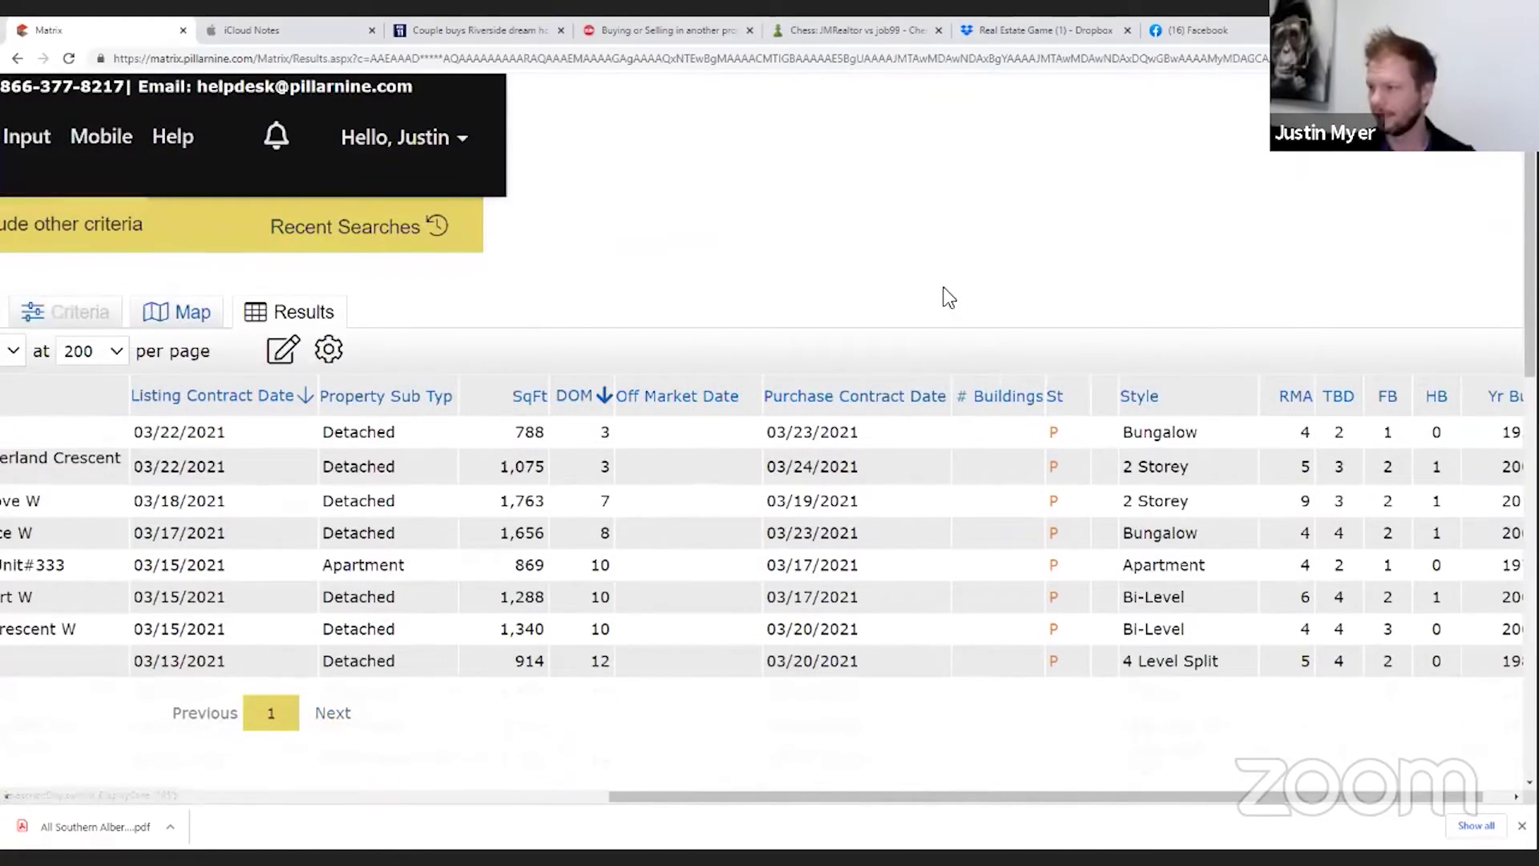
{"action": "scroll", "coordinate": [871, 287], "scroll_direction": "down", "scroll_amount": 8}
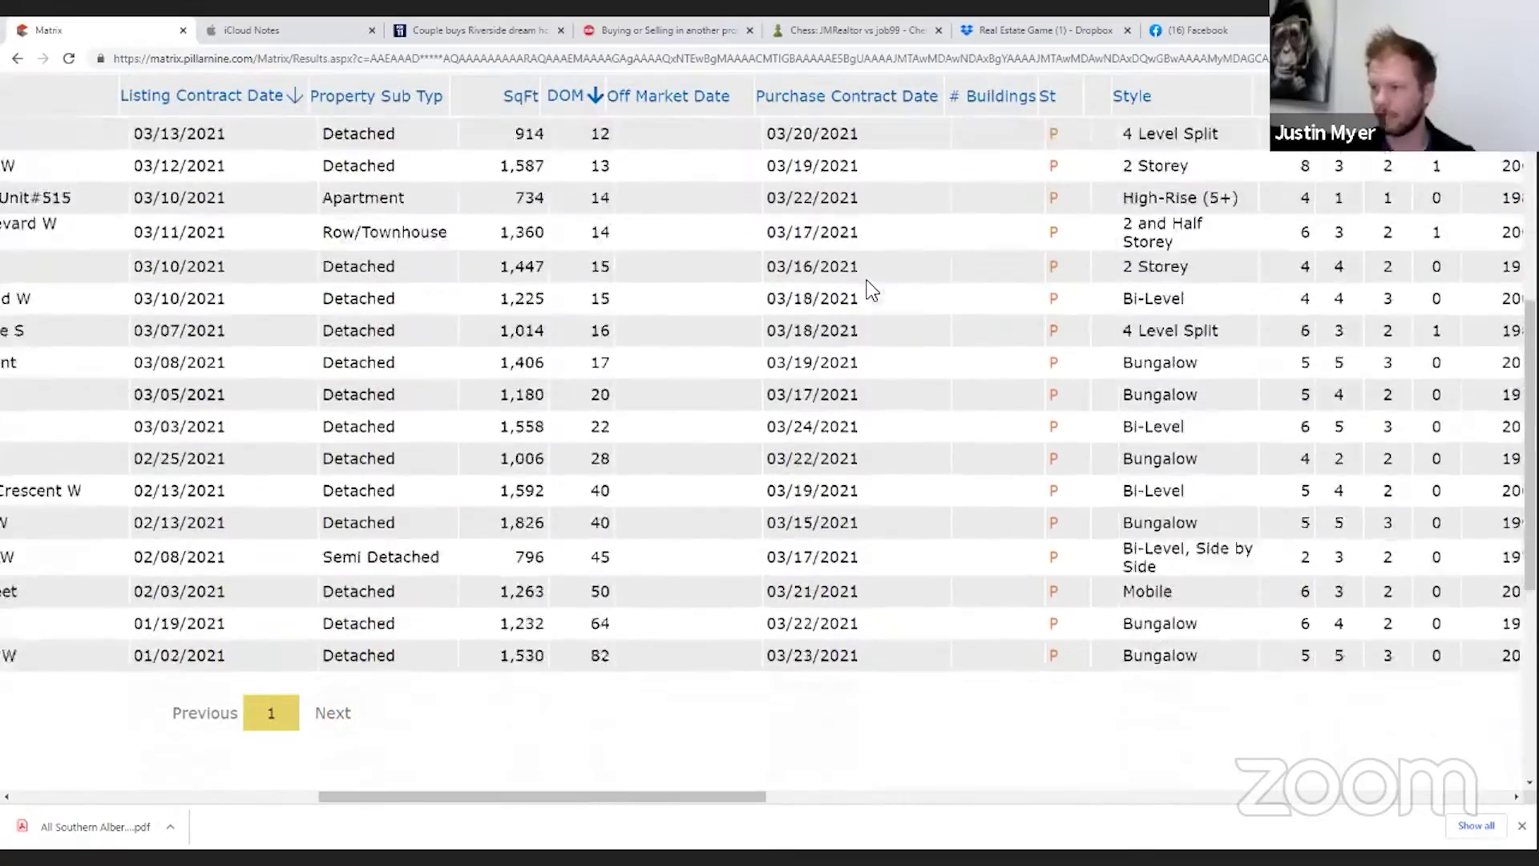
{"action": "scroll", "coordinate": [749, 383], "scroll_direction": "up", "scroll_amount": 8}
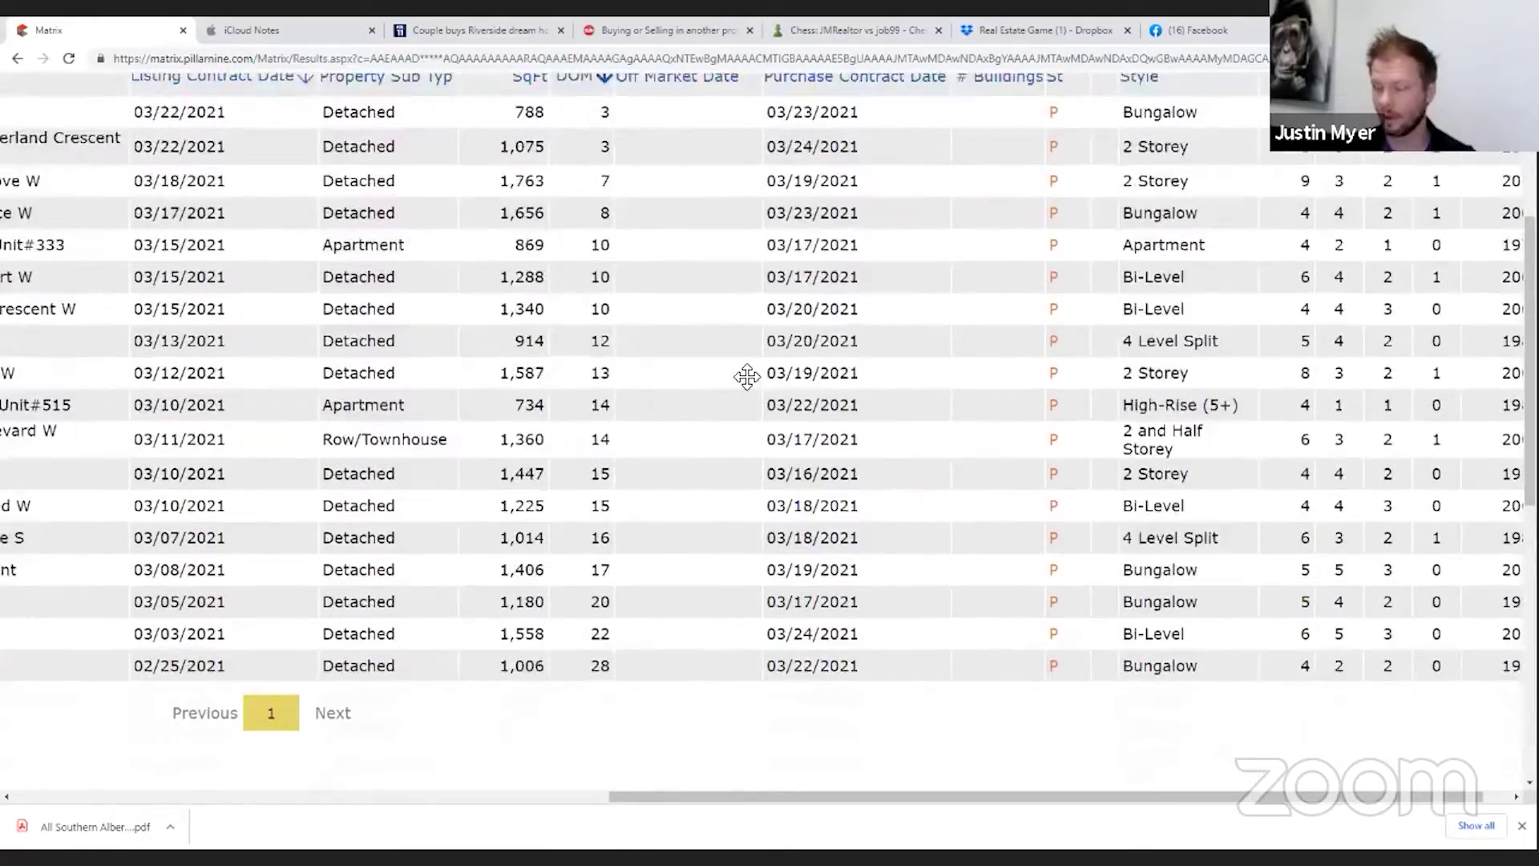
{"action": "scroll", "coordinate": [800, 340], "scroll_direction": "left", "scroll_amount": 9}
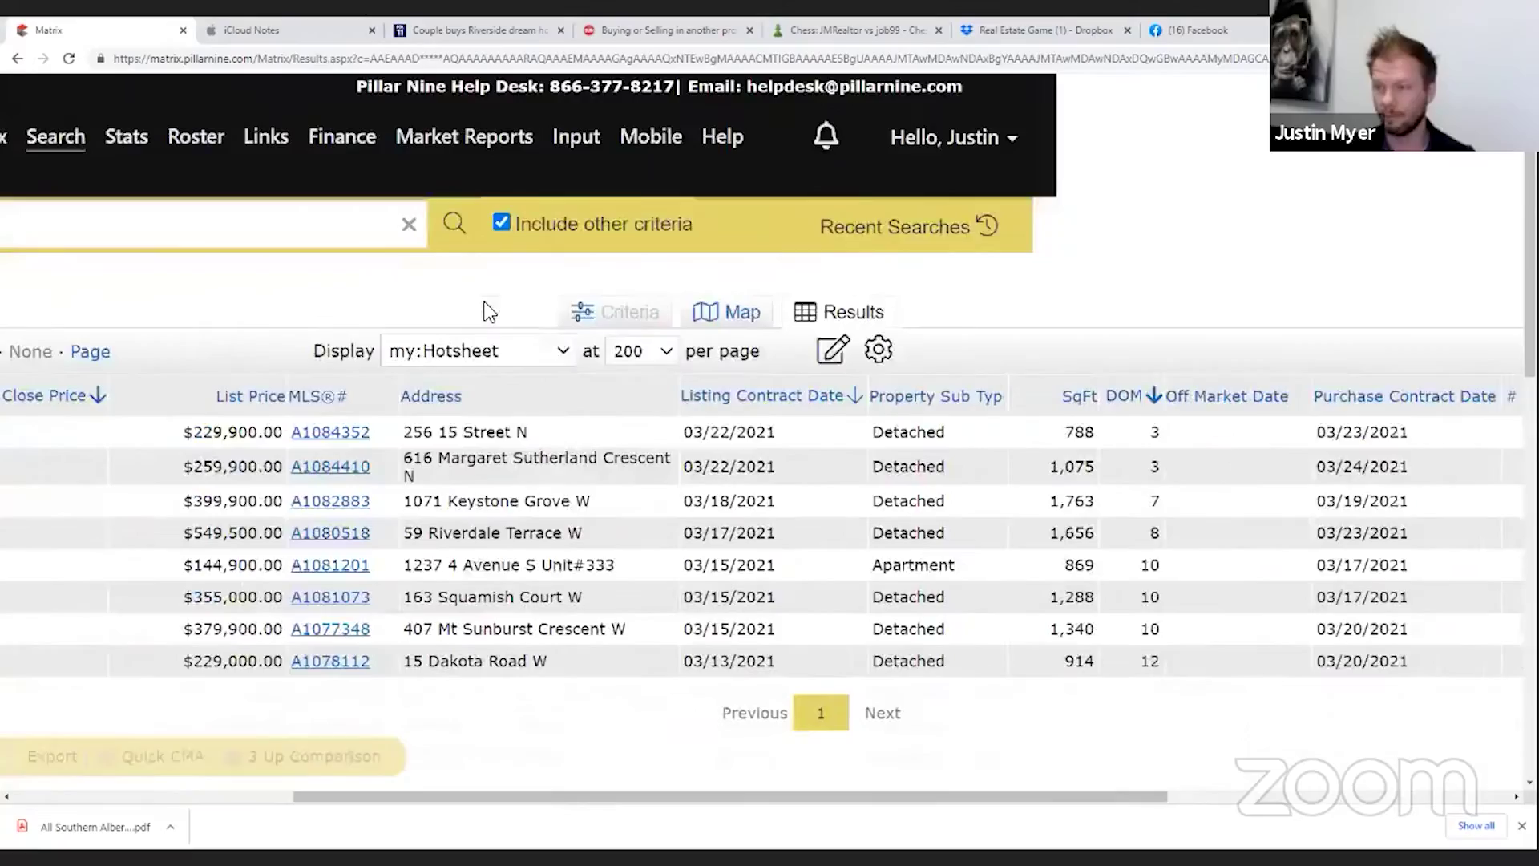
{"action": "scroll", "coordinate": [488, 307], "scroll_direction": "left", "scroll_amount": 3}
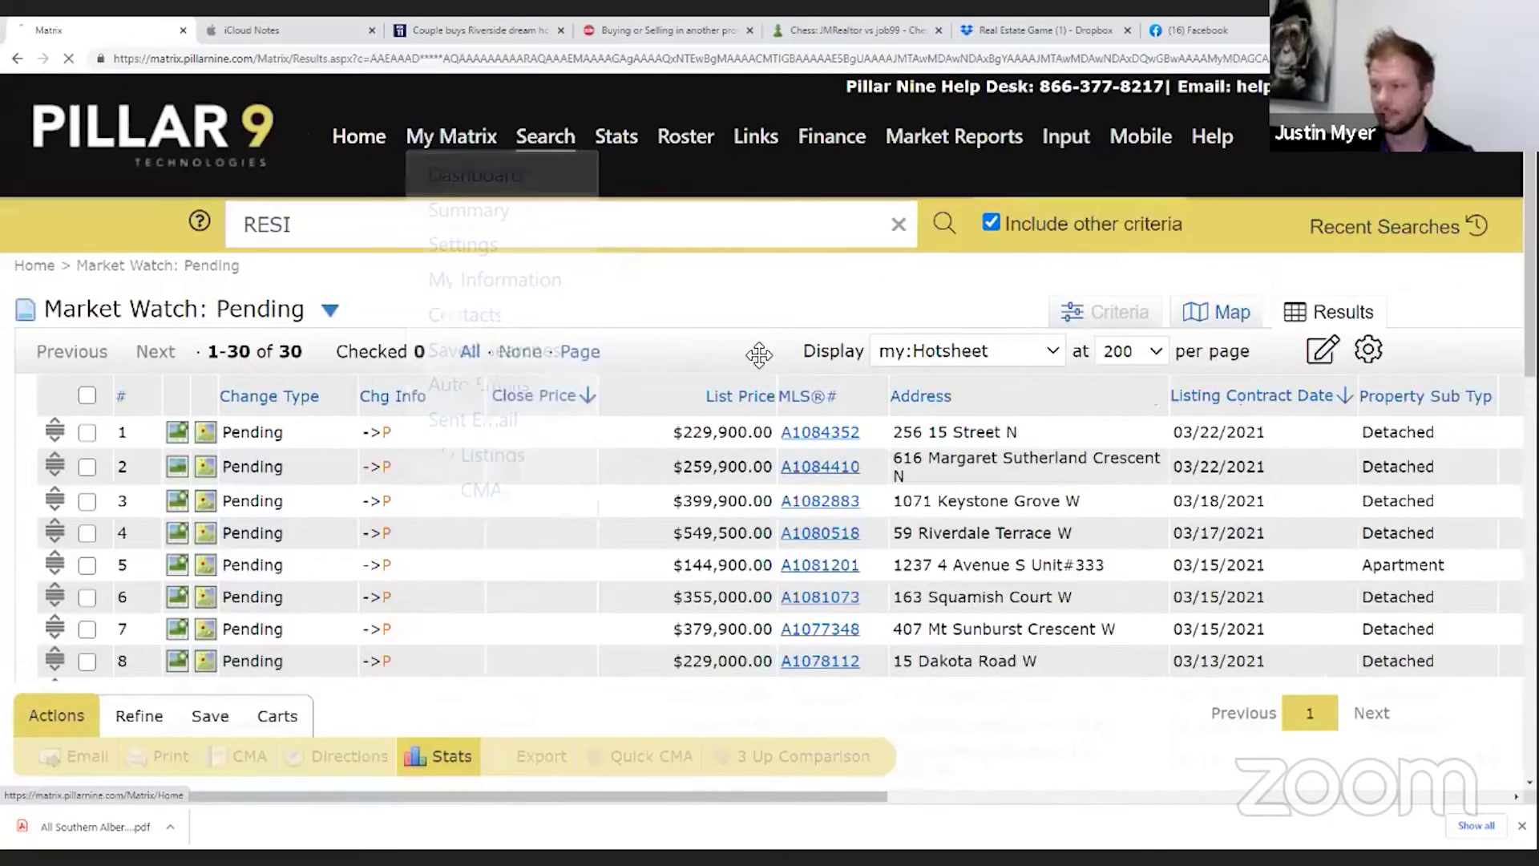
{"action": "left_click", "coordinate": [360, 137]}
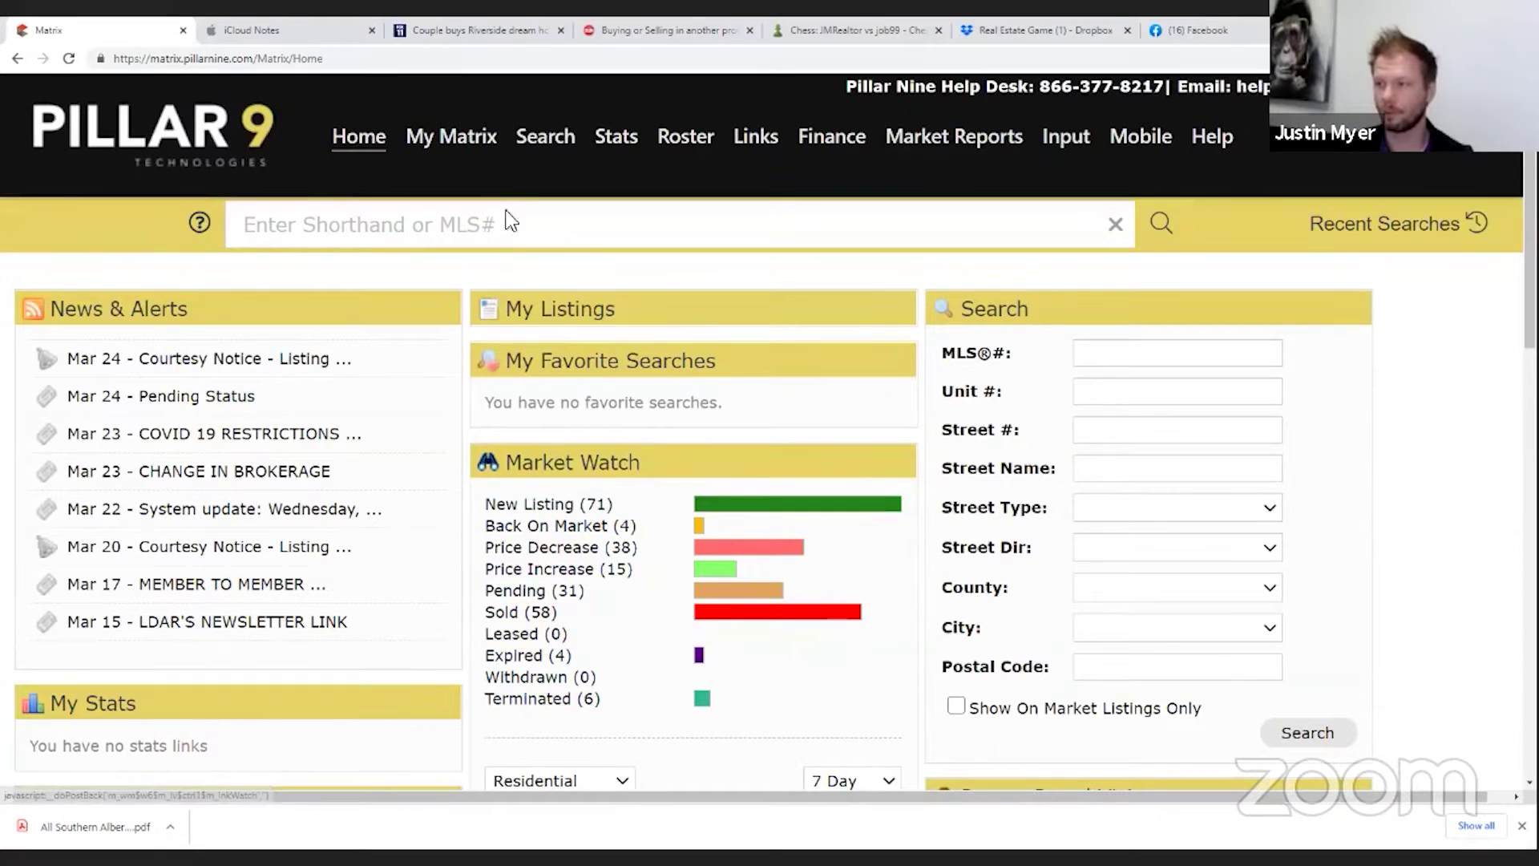
Search Lethbridge residential listings with Active status only and the Detached subtype checked
{"action": "mouse_move", "coordinate": [567, 169]}
{"action": "left_click", "coordinate": [607, 186]}
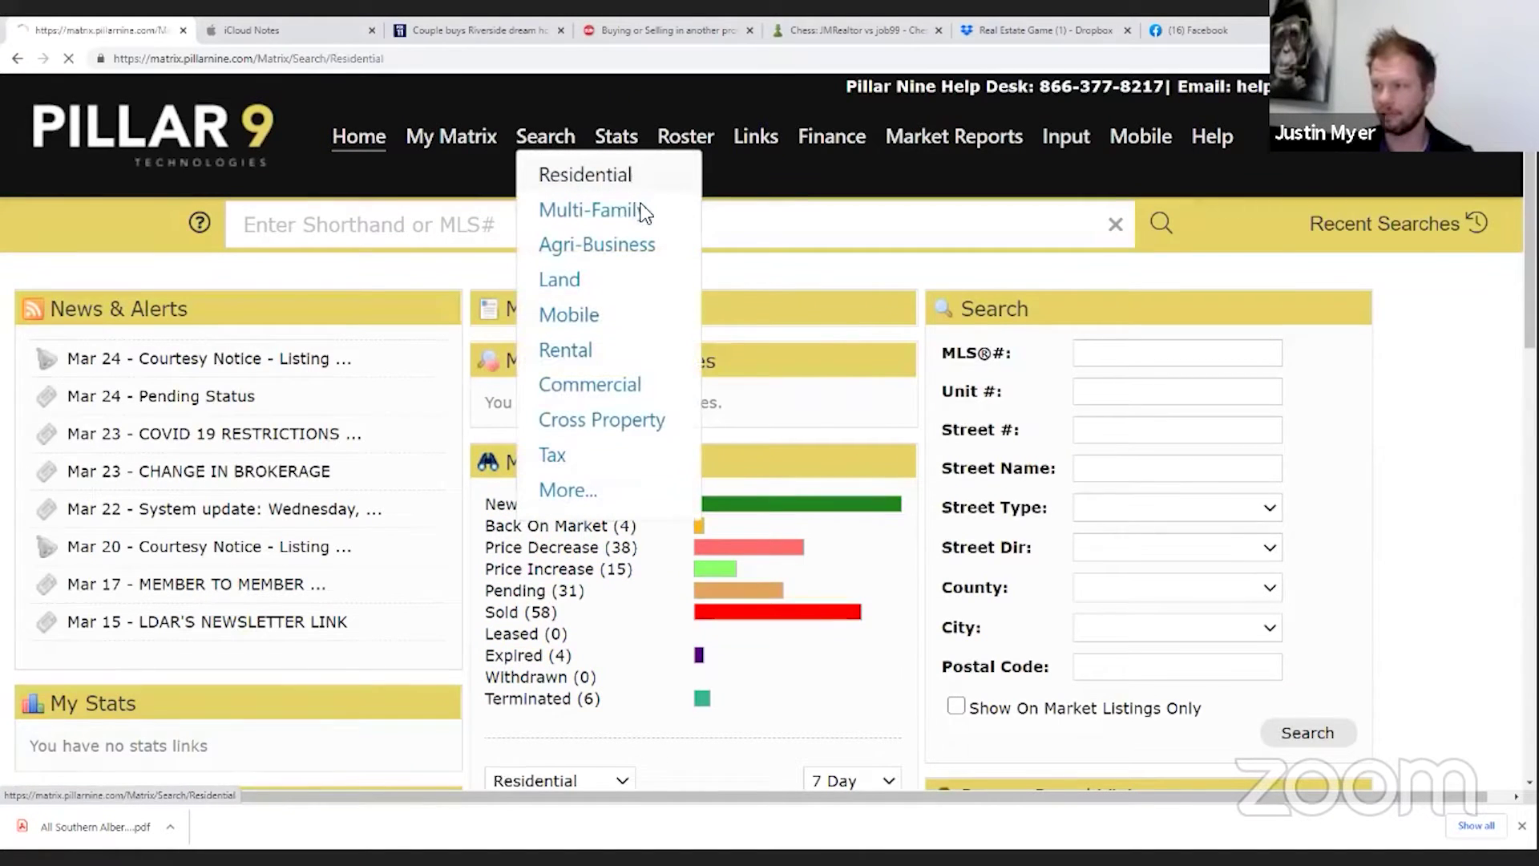
{"action": "left_click", "coordinate": [112, 478]}
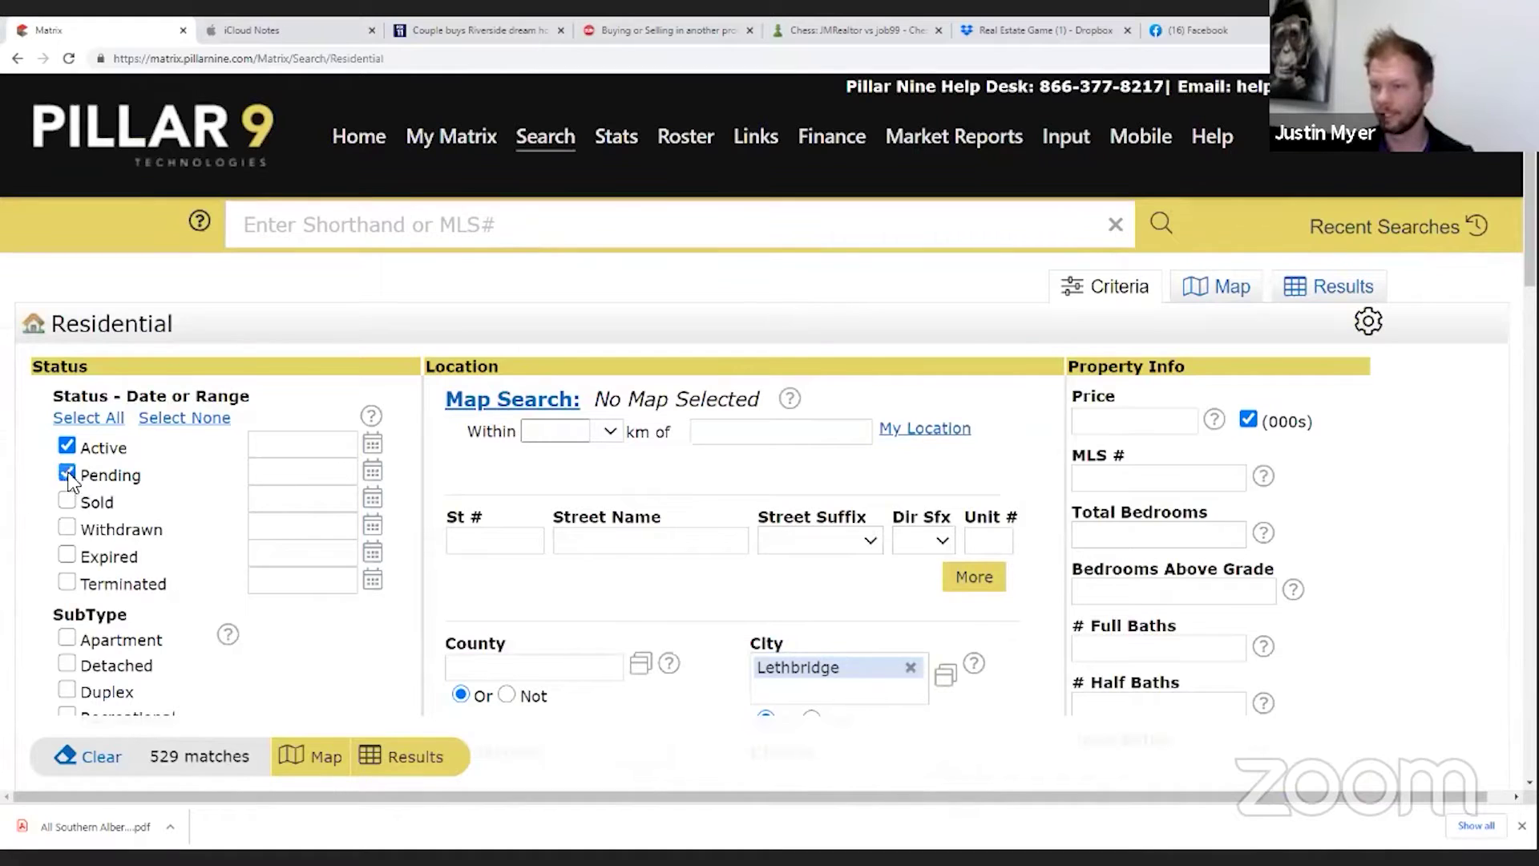
{"action": "scroll", "coordinate": [319, 638], "scroll_direction": "down", "scroll_amount": 2}
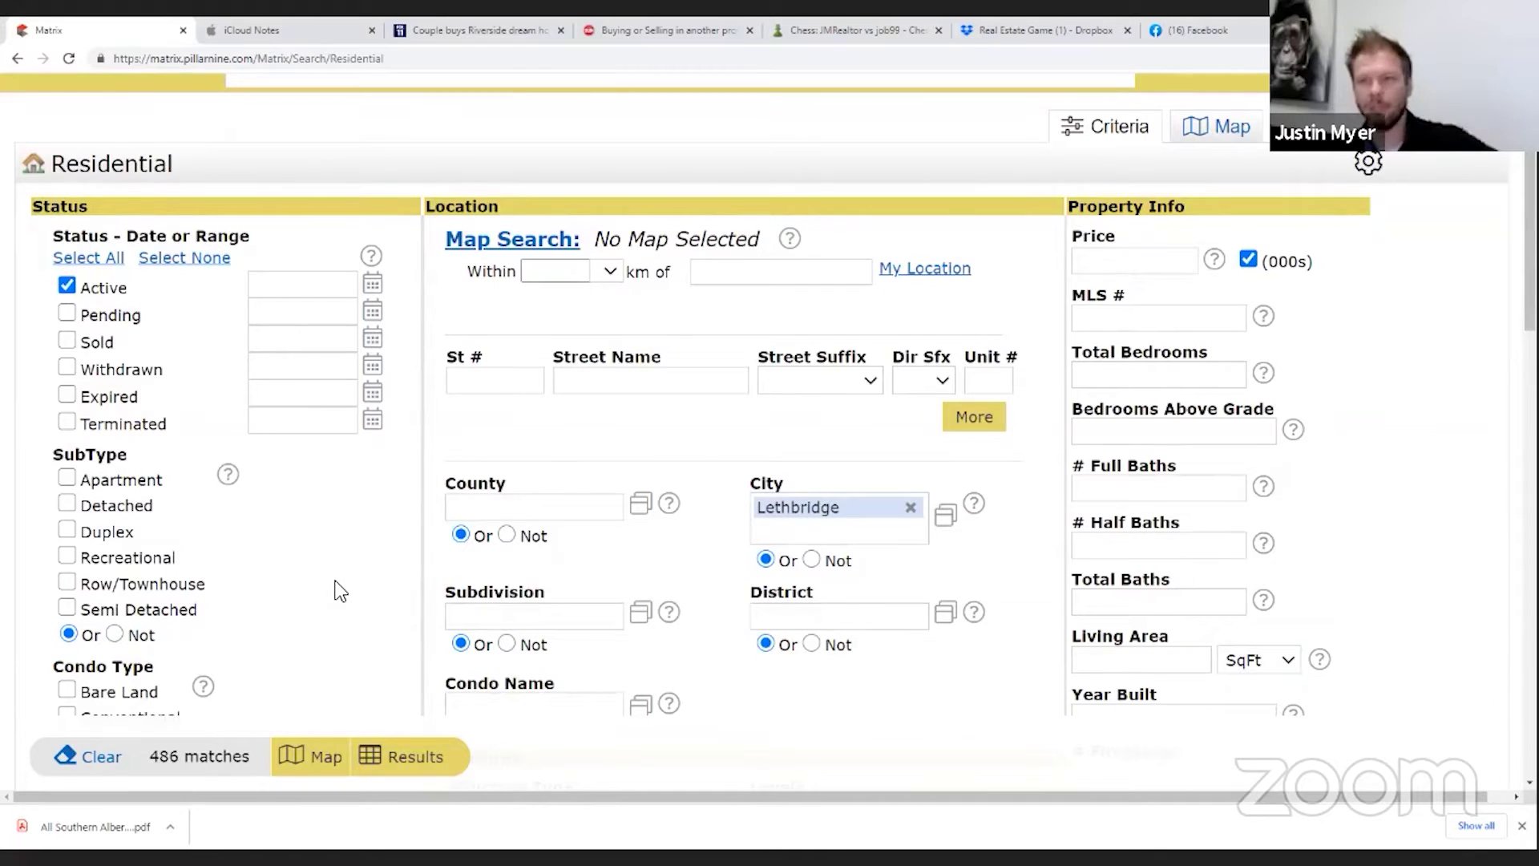
{"action": "left_click", "coordinate": [67, 505]}
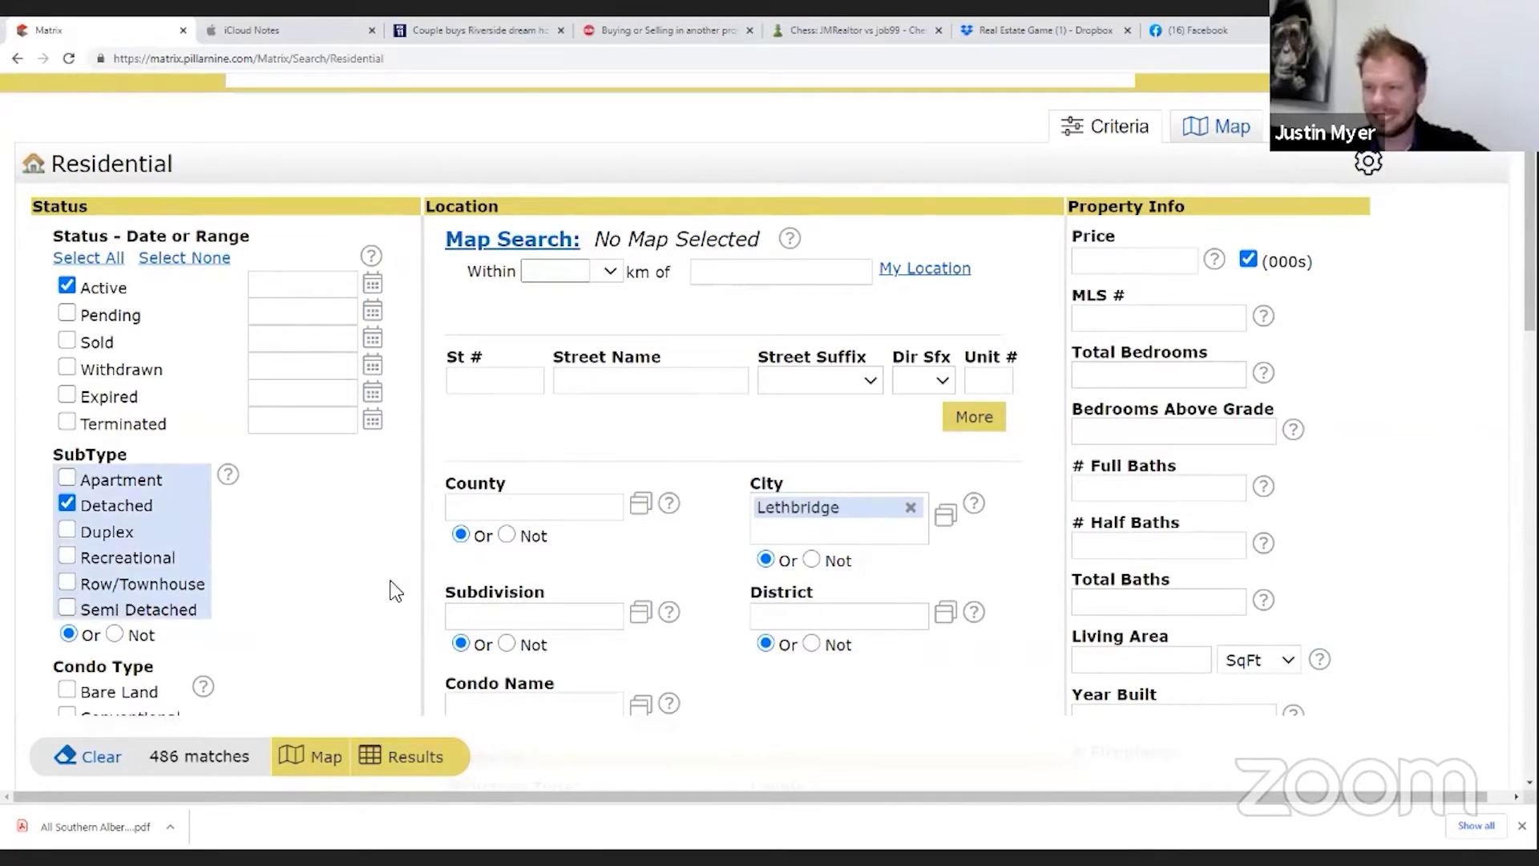
{"action": "left_click", "coordinate": [410, 761]}
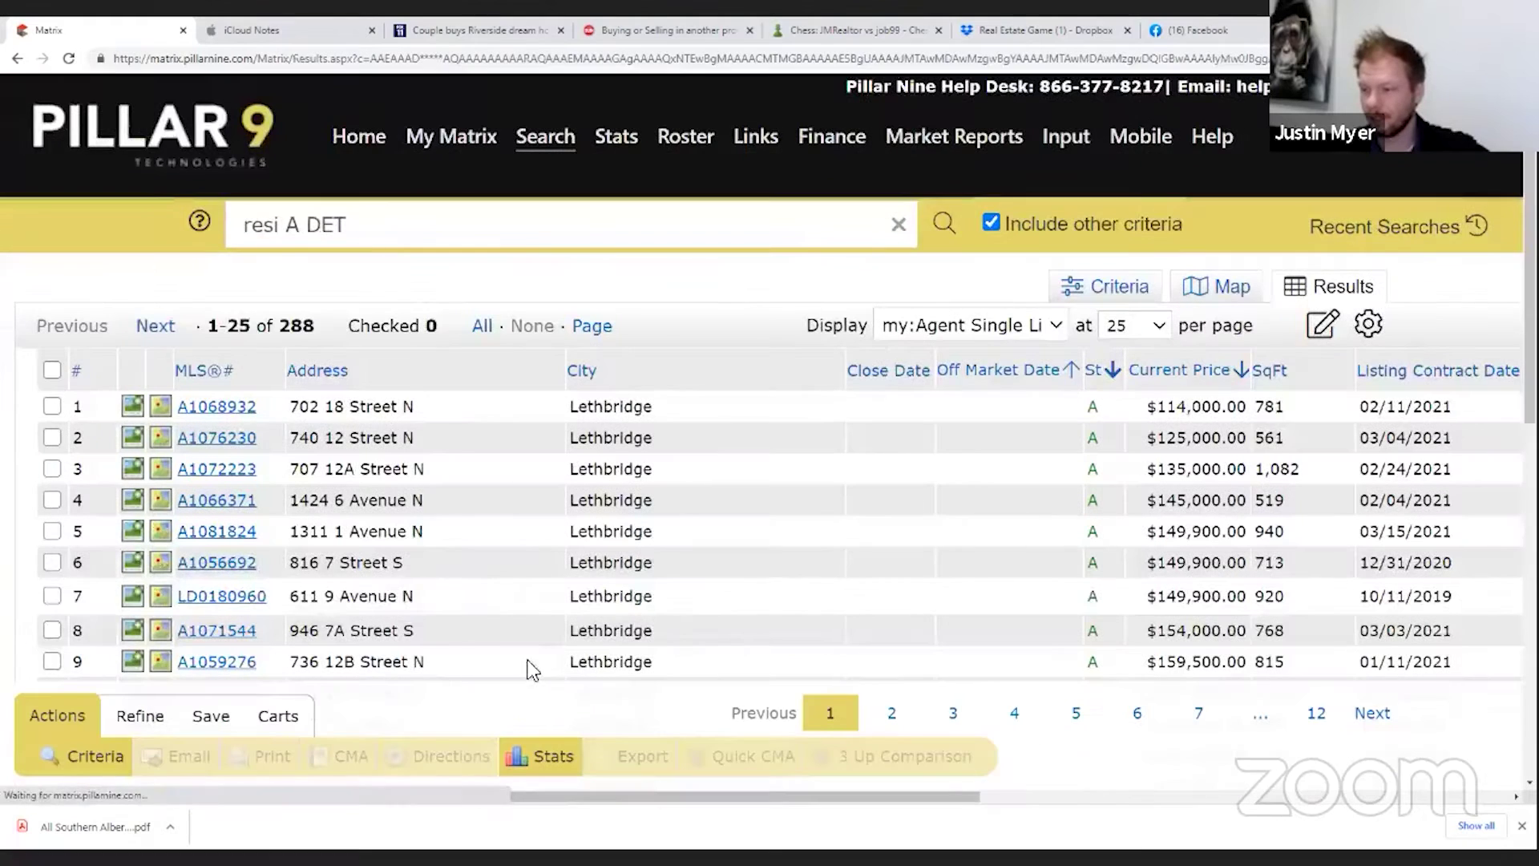
{"action": "scroll", "coordinate": [545, 609], "scroll_direction": "down", "scroll_amount": 5}
{"action": "scroll", "coordinate": [553, 595], "scroll_direction": "down", "scroll_amount": 3}
{"action": "left_click", "coordinate": [545, 571]}
{"action": "left_click", "coordinate": [608, 628]}
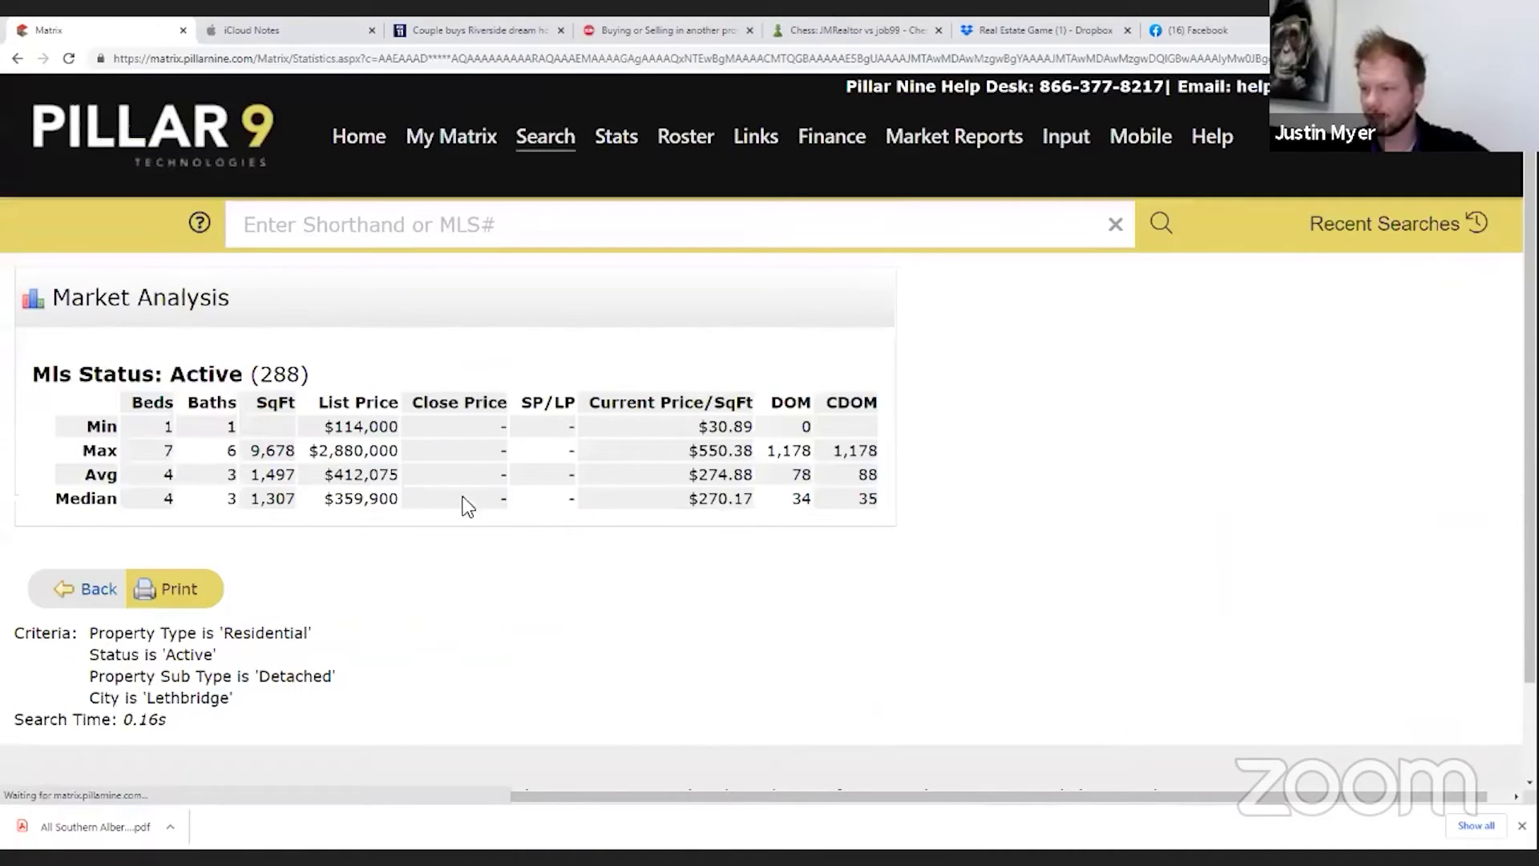
{"action": "double_click", "coordinate": [337, 474]}
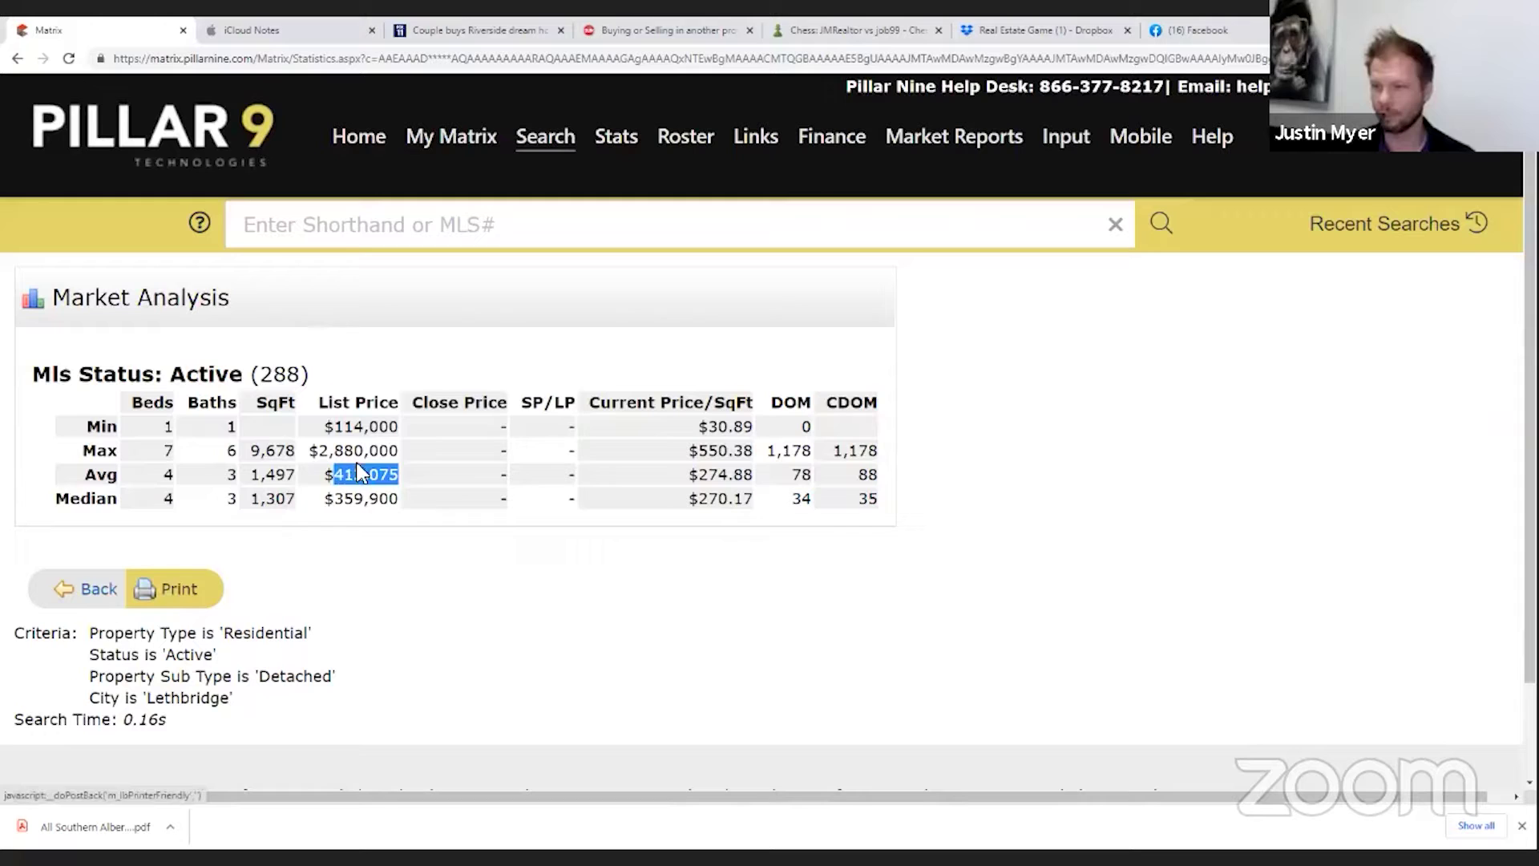
{"action": "left_click", "coordinate": [810, 556]}
{"action": "double_click", "coordinate": [867, 474]}
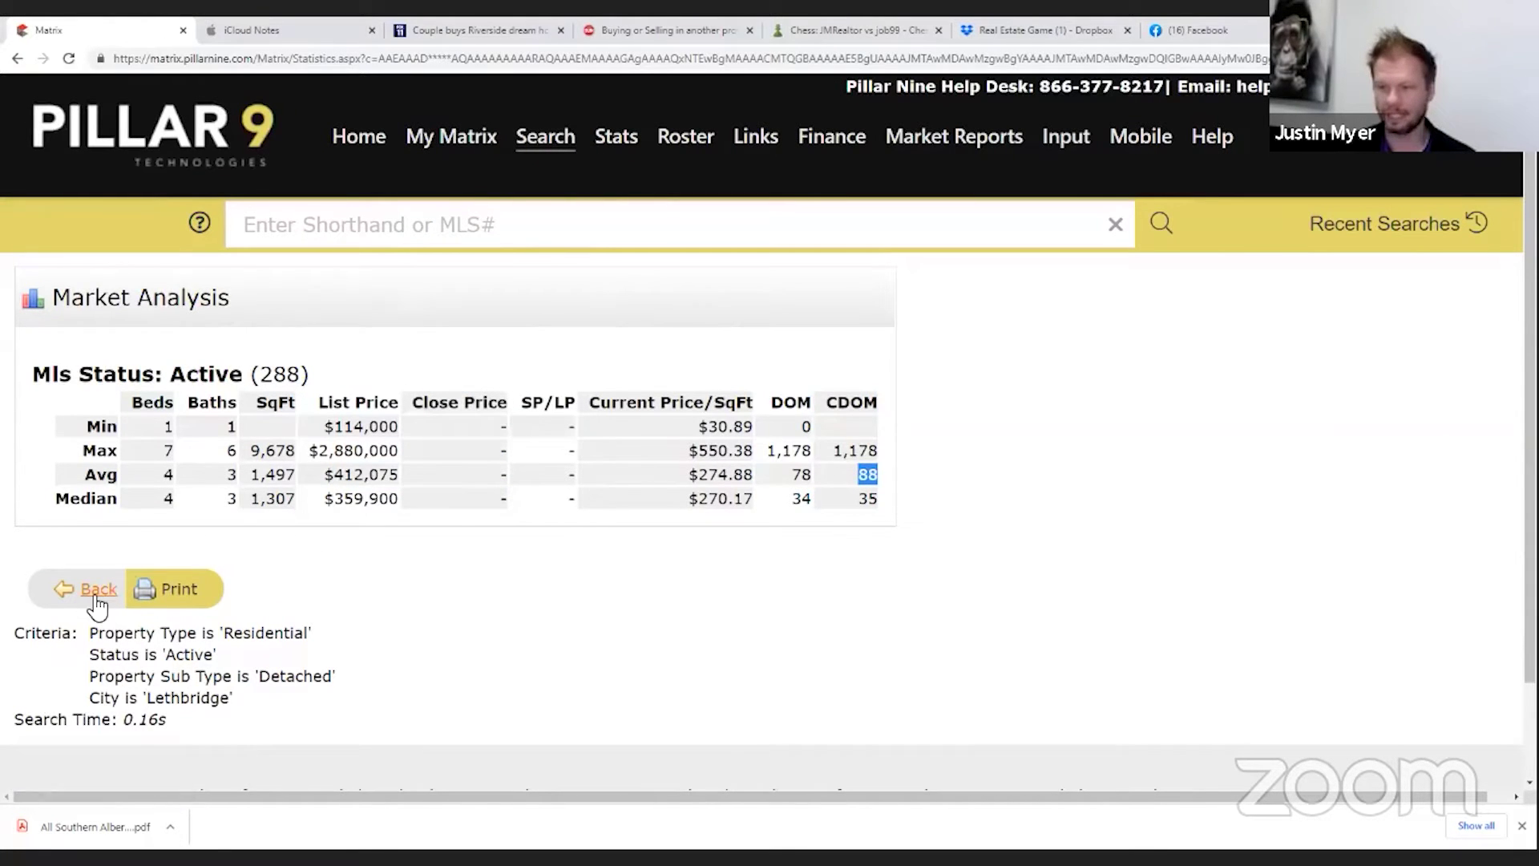
{"action": "left_click", "coordinate": [175, 589]}
{"action": "middle_click", "coordinate": [622, 362]}
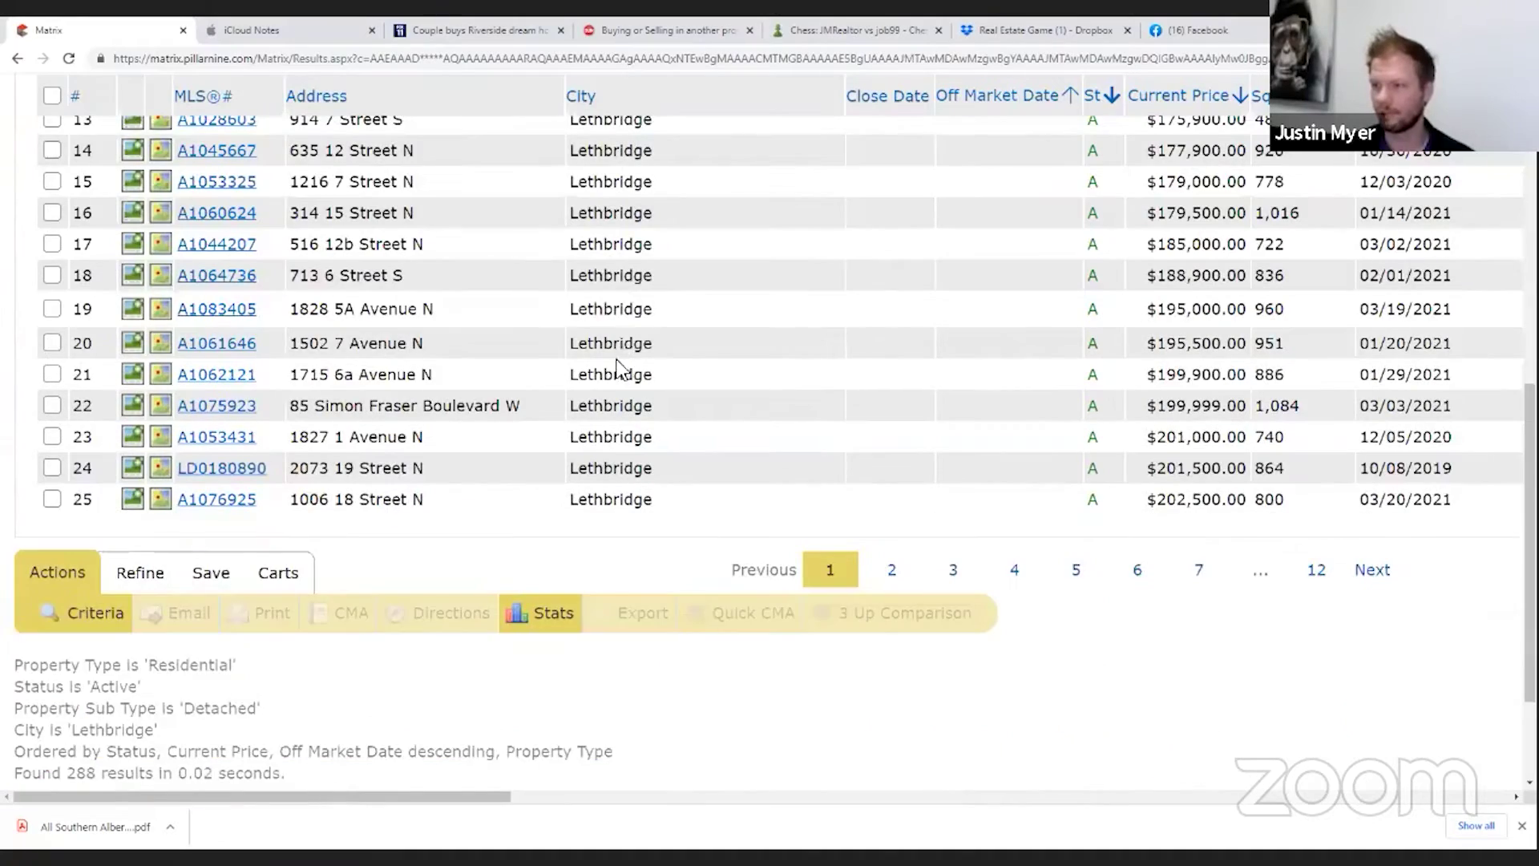
{"action": "scroll", "coordinate": [622, 362], "scroll_direction": "up", "scroll_amount": 7}
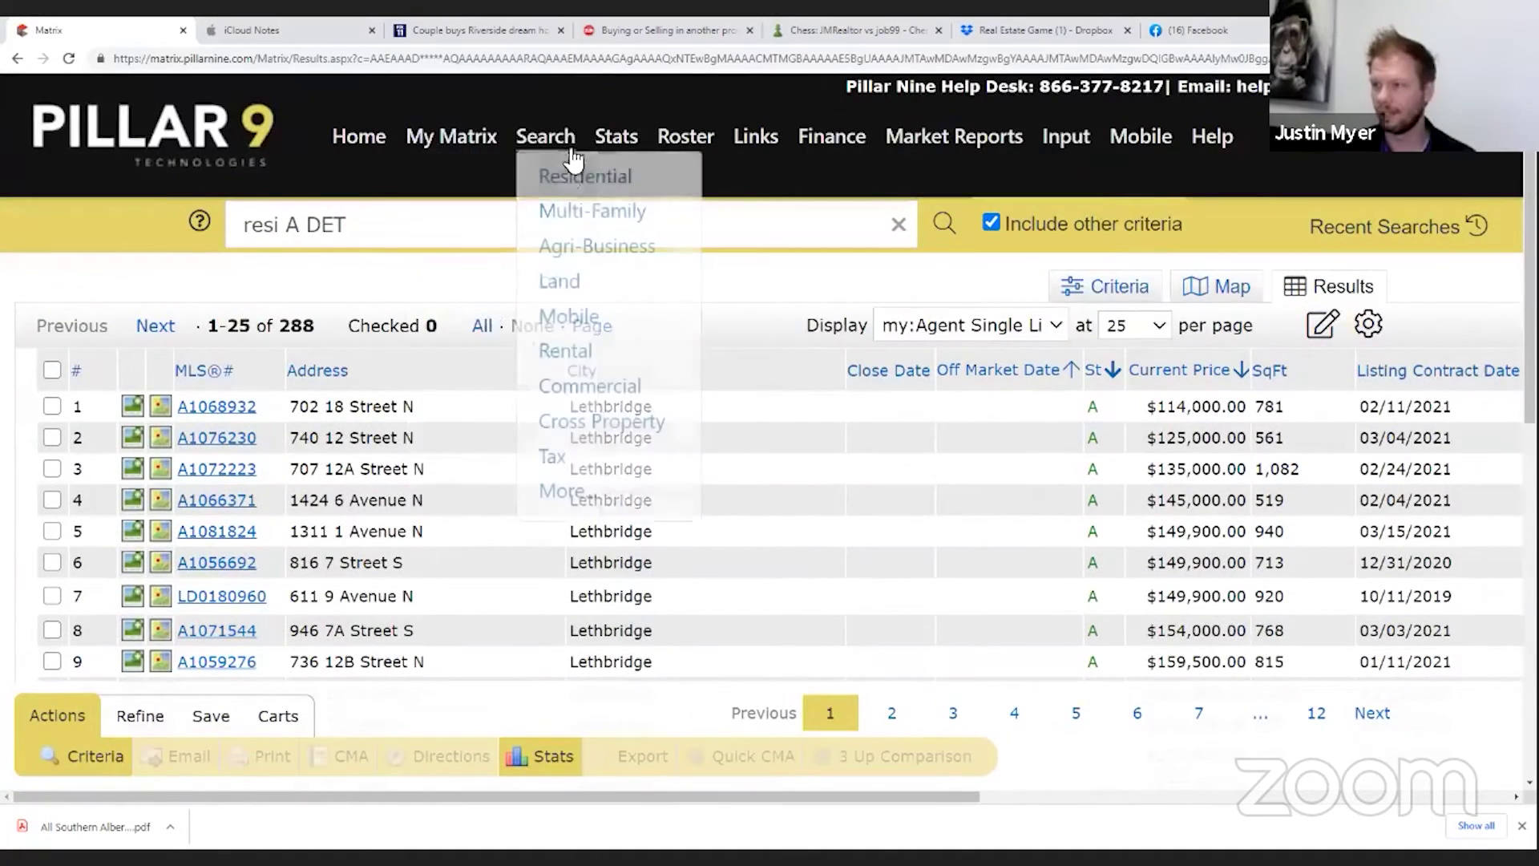
Switch the residential search to Sold status with a January 1–March 25 sold date range
{"action": "left_click", "coordinate": [567, 183]}
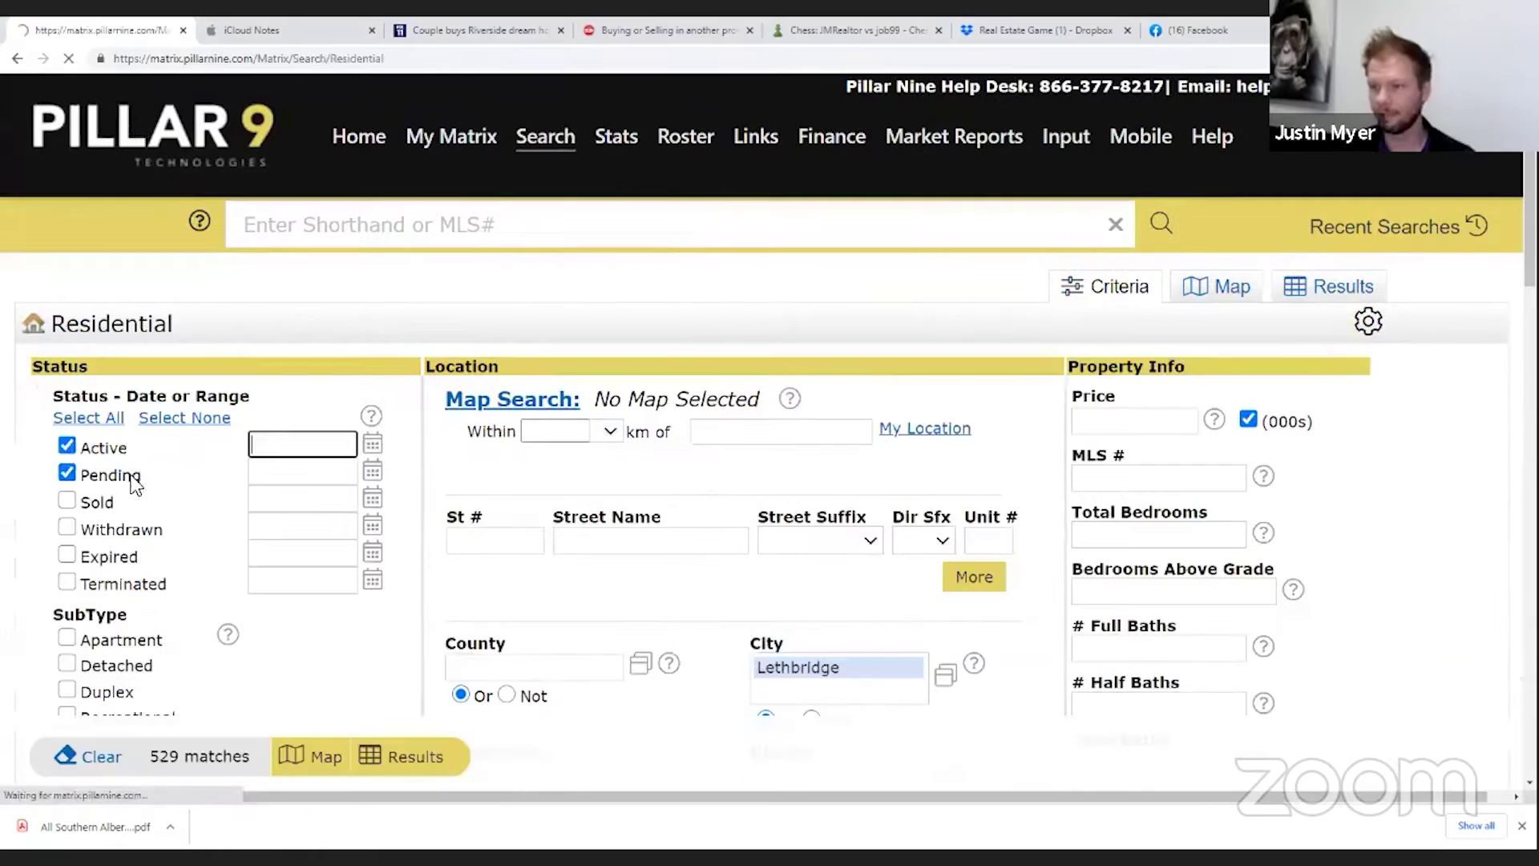
{"action": "left_click", "coordinate": [67, 473]}
{"action": "left_click", "coordinate": [67, 446]}
{"action": "left_click", "coordinate": [66, 500]}
{"action": "left_click", "coordinate": [372, 498]}
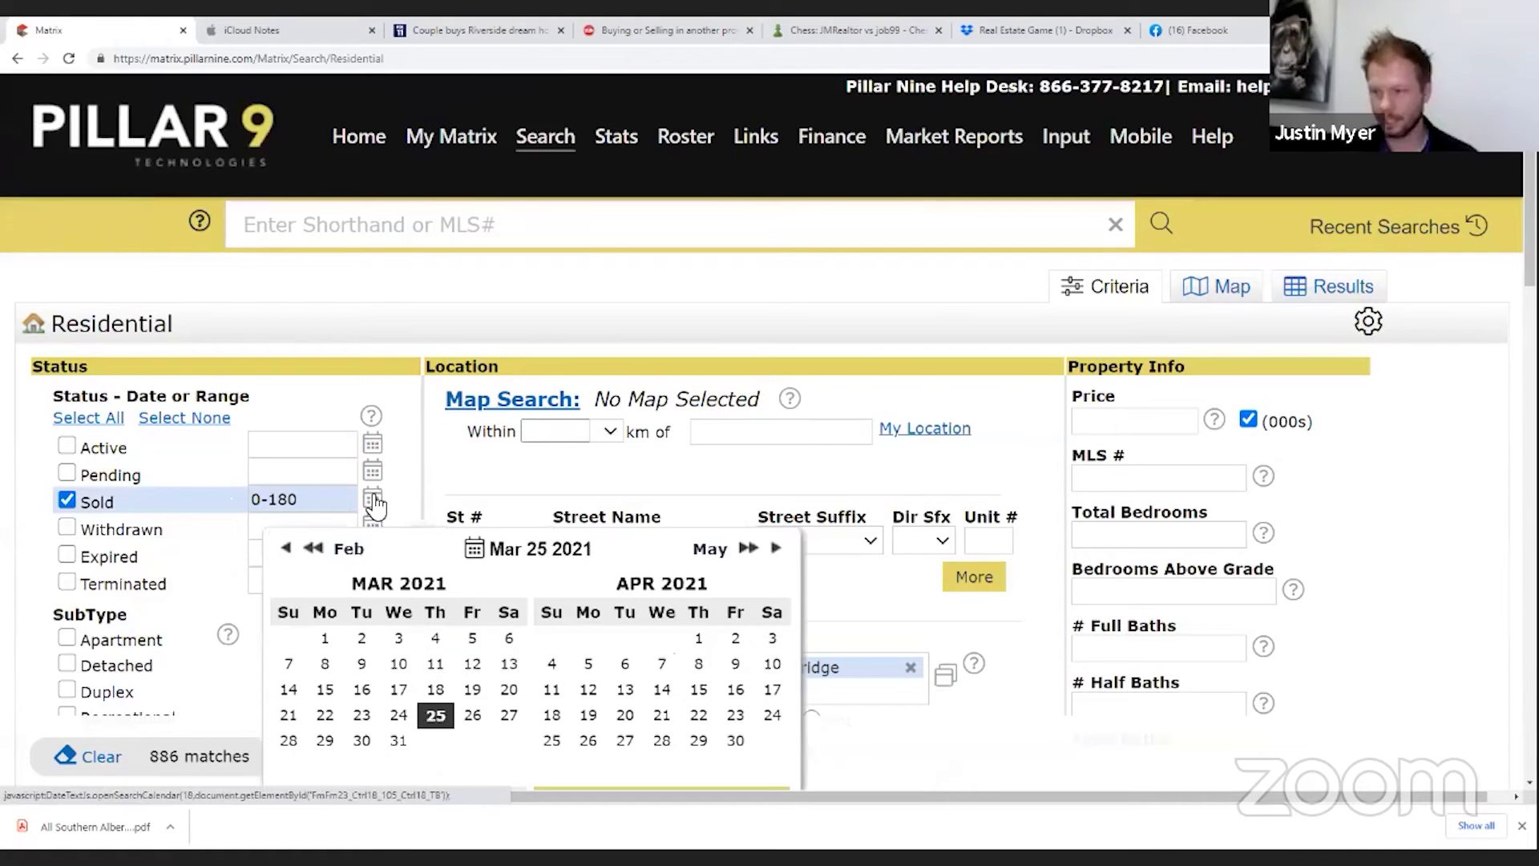
{"action": "left_click", "coordinate": [285, 548]}
{"action": "left_click", "coordinate": [286, 549]}
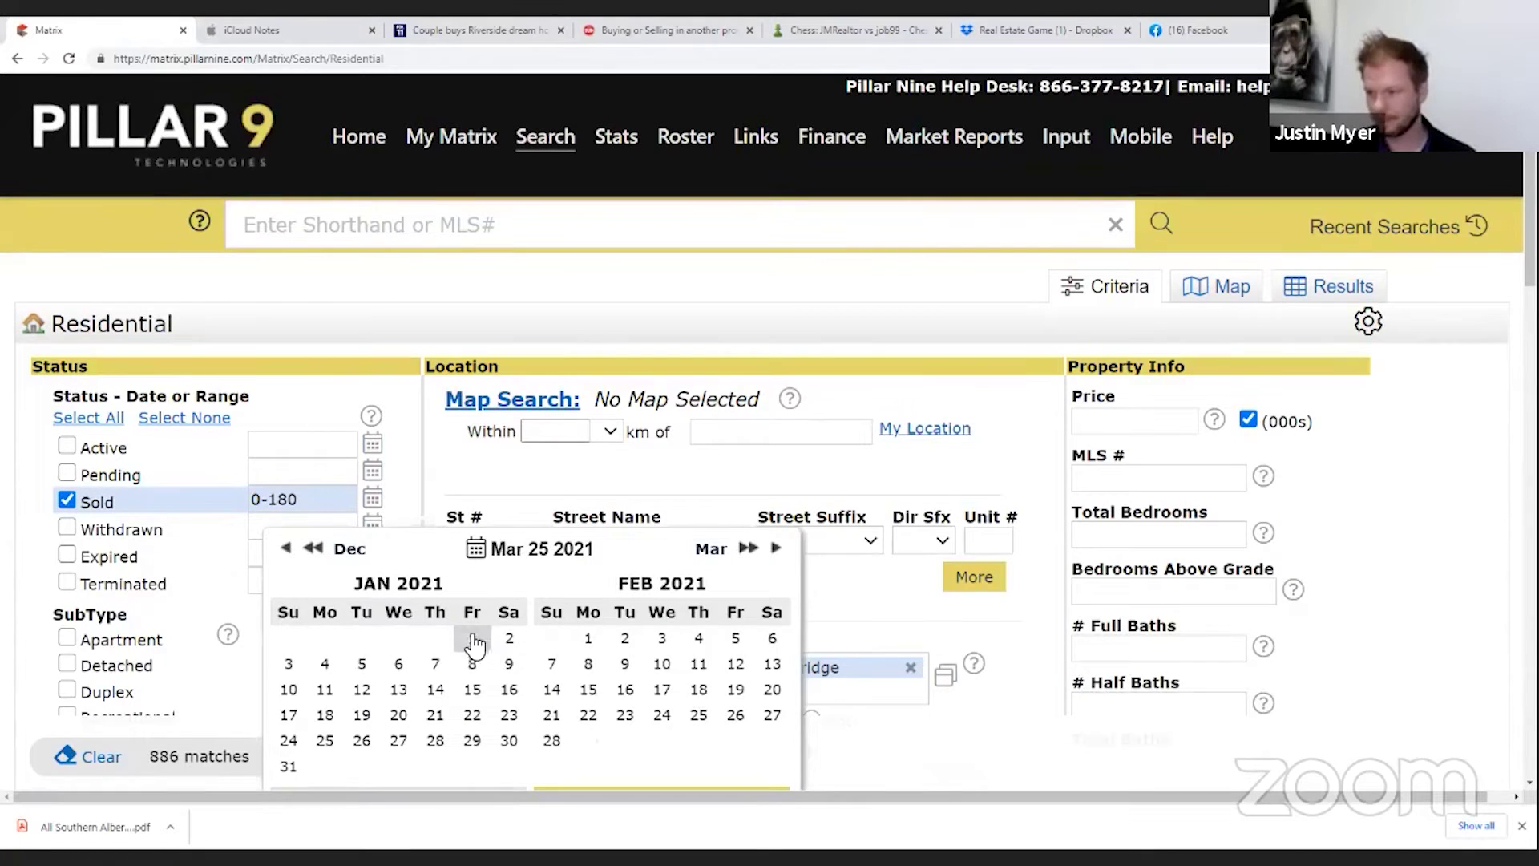
{"action": "left_click", "coordinate": [473, 638]}
{"action": "left_click", "coordinate": [776, 548]}
{"action": "left_click", "coordinate": [699, 714]}
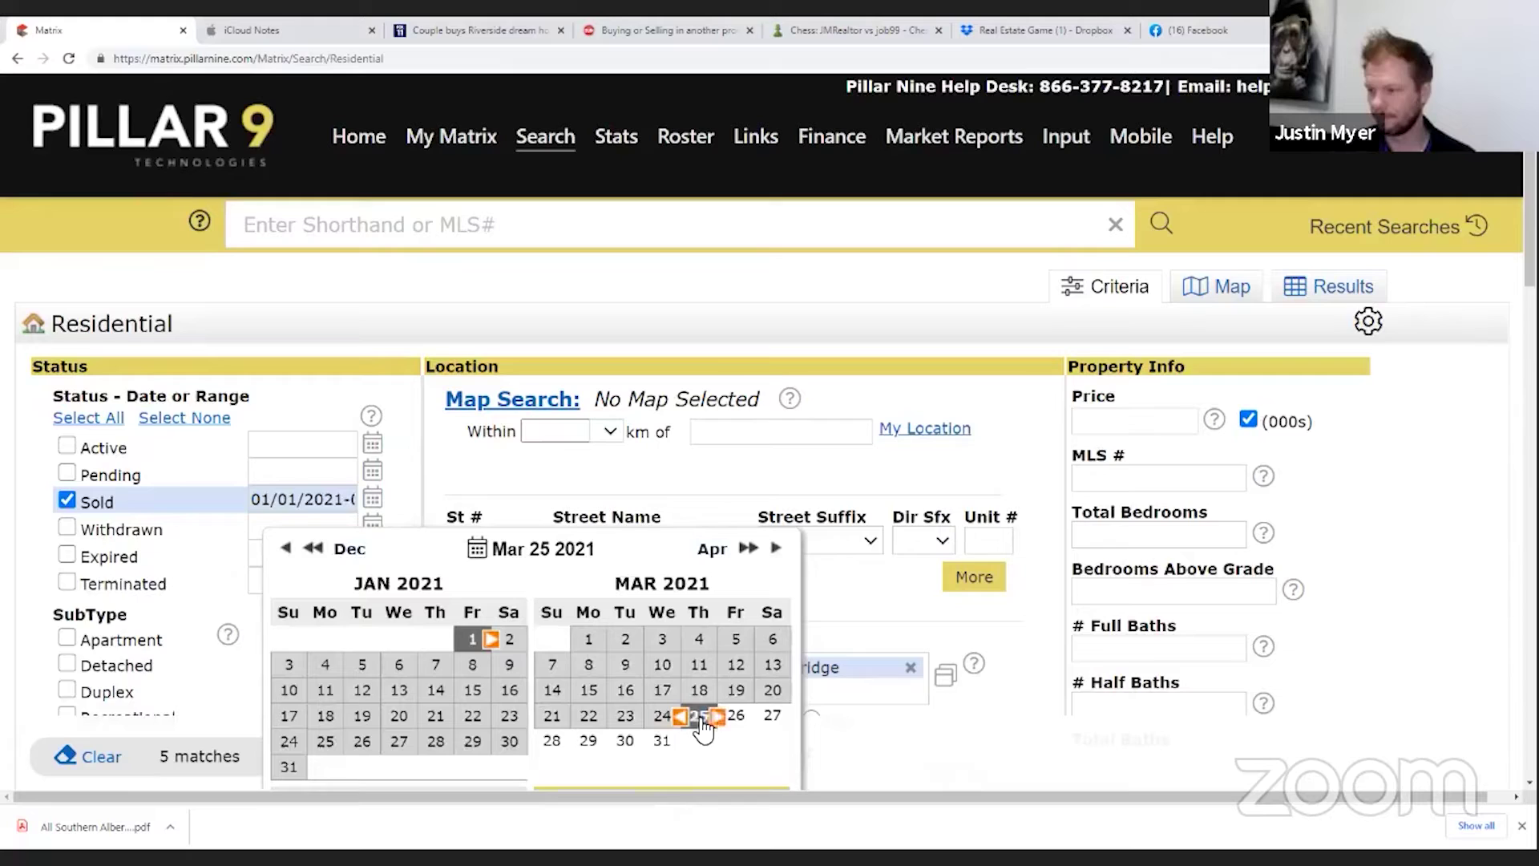
{"action": "scroll", "coordinate": [705, 682], "scroll_direction": "down", "scroll_amount": 2}
{"action": "left_click", "coordinate": [674, 644]}
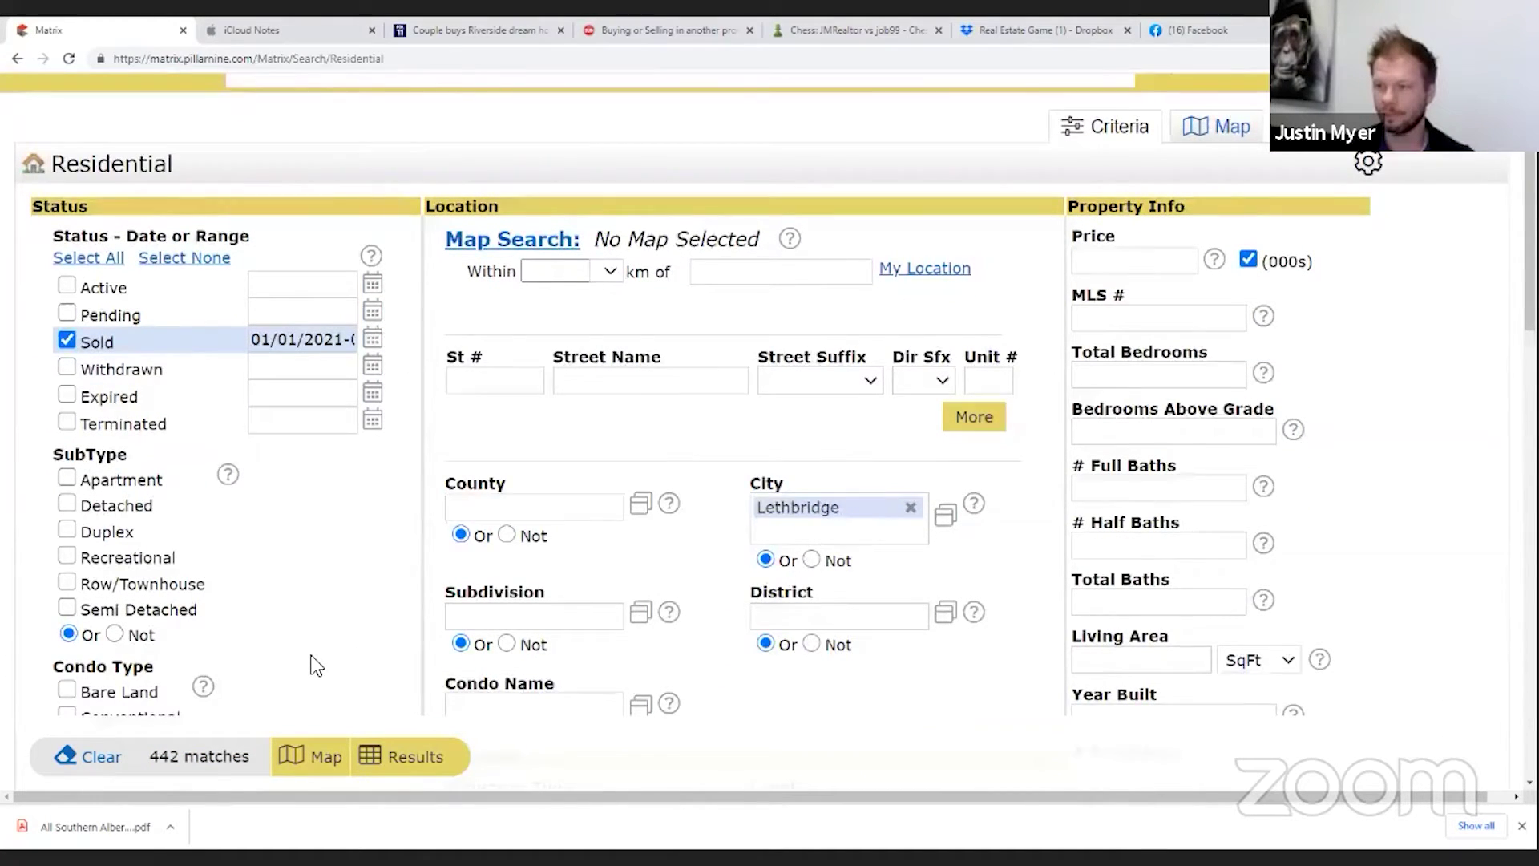
Change both years in the sold date range to 2018, giving 01/01/2018–03/25/2018
{"action": "scroll", "coordinate": [317, 665], "scroll_direction": "up", "scroll_amount": 2}
{"action": "left_click", "coordinate": [344, 499]}
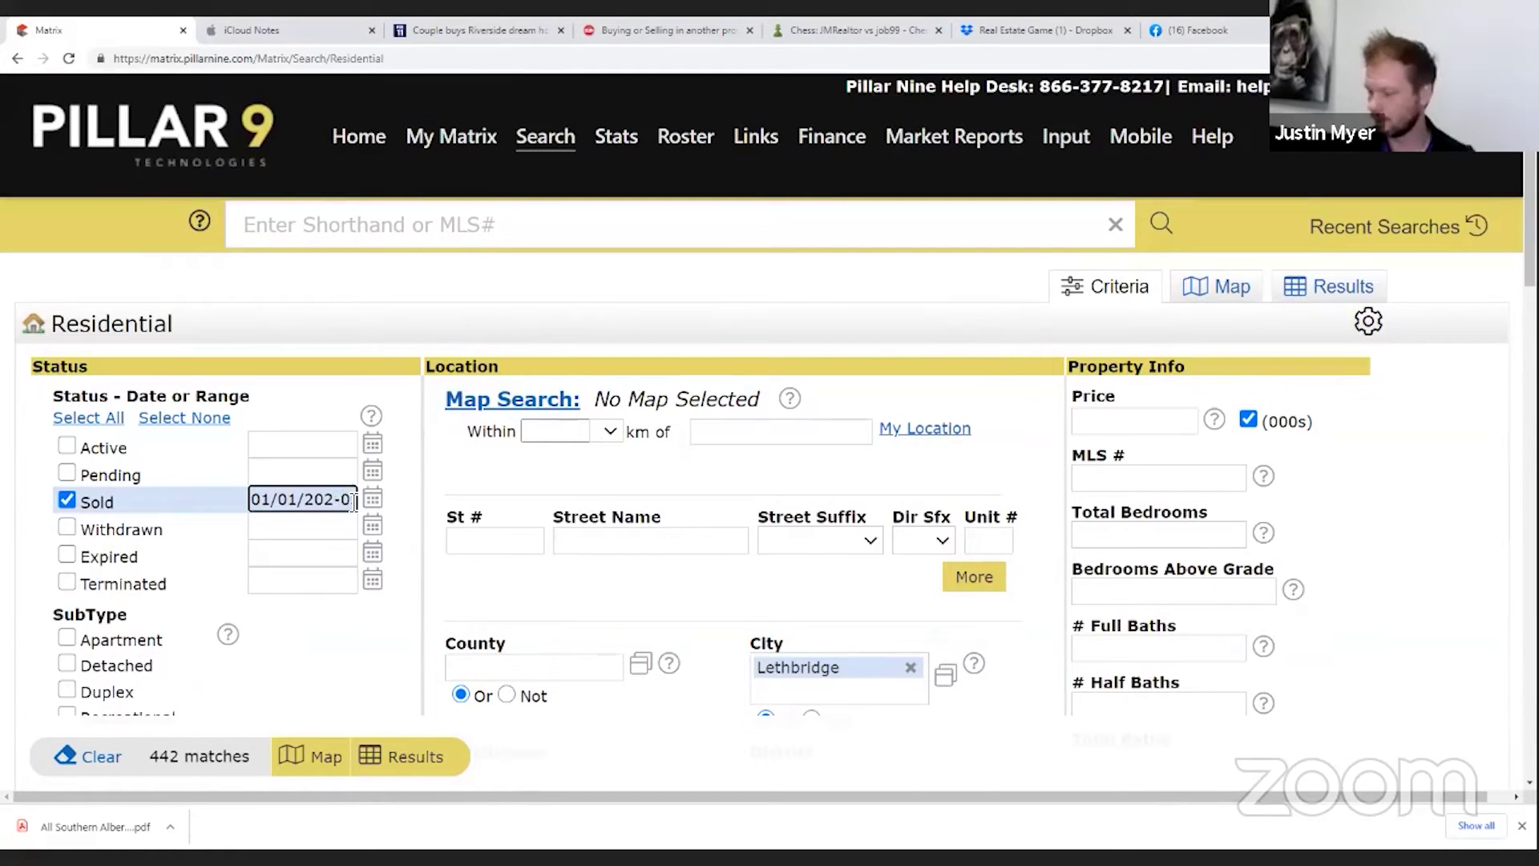
{"action": "type", "text": "0"}
{"action": "key", "text": "Right"}
{"action": "key", "text": "Right"}
{"action": "key", "text": "Right"}
{"action": "key", "text": "Right"}
{"action": "key", "text": "Right"}
{"action": "key", "text": "Right"}
{"action": "key", "text": "Right"}
{"action": "key", "text": "Right"}
{"action": "key", "text": "Right"}
{"action": "key", "text": "Right"}
{"action": "key", "text": "Right"}
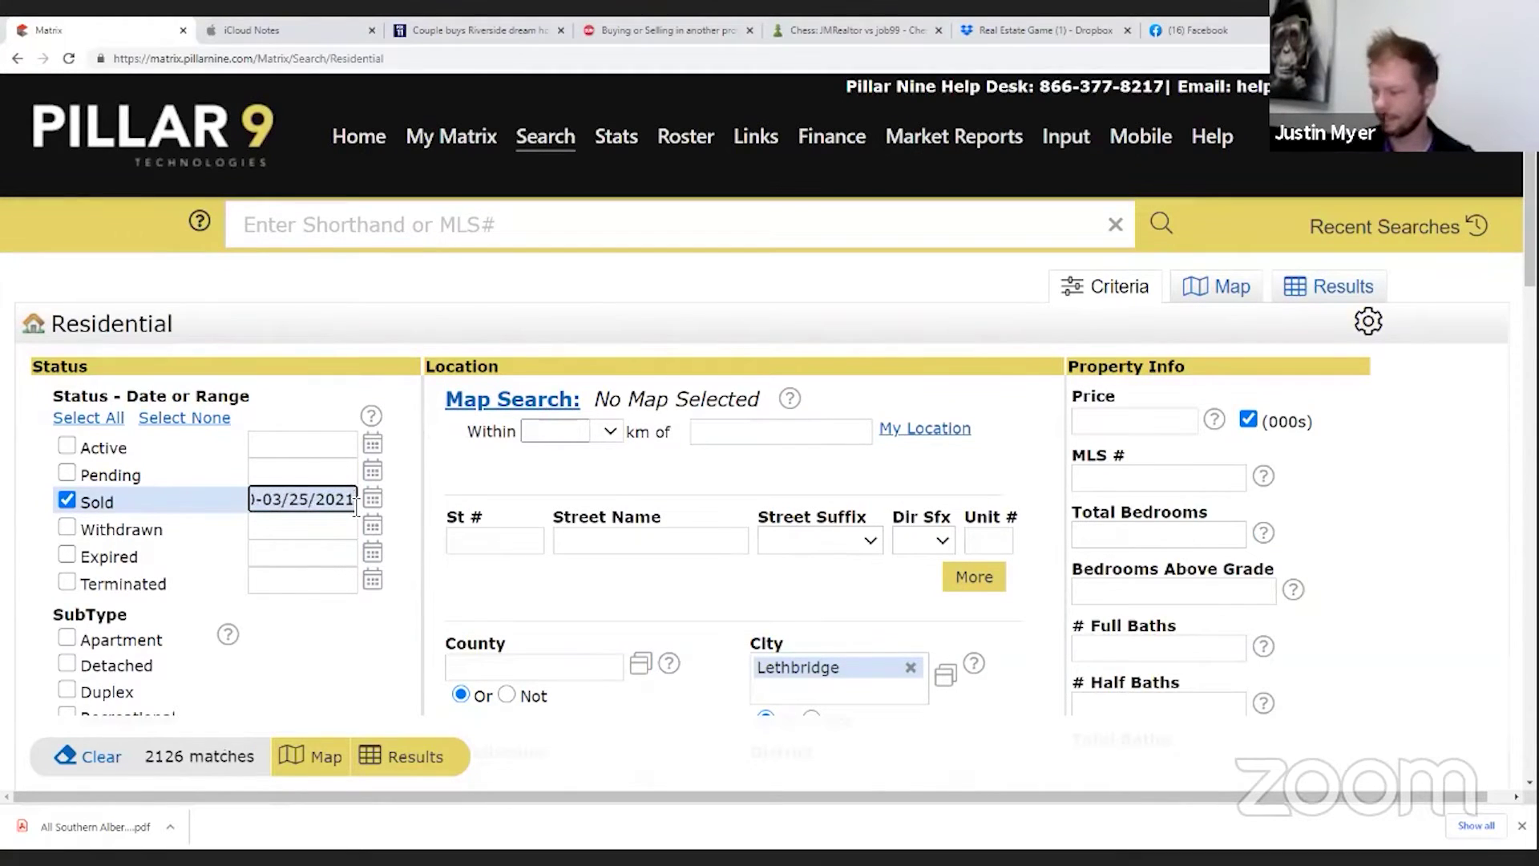
{"action": "key", "text": "BackSpace"}
{"action": "type", "text": "0"}
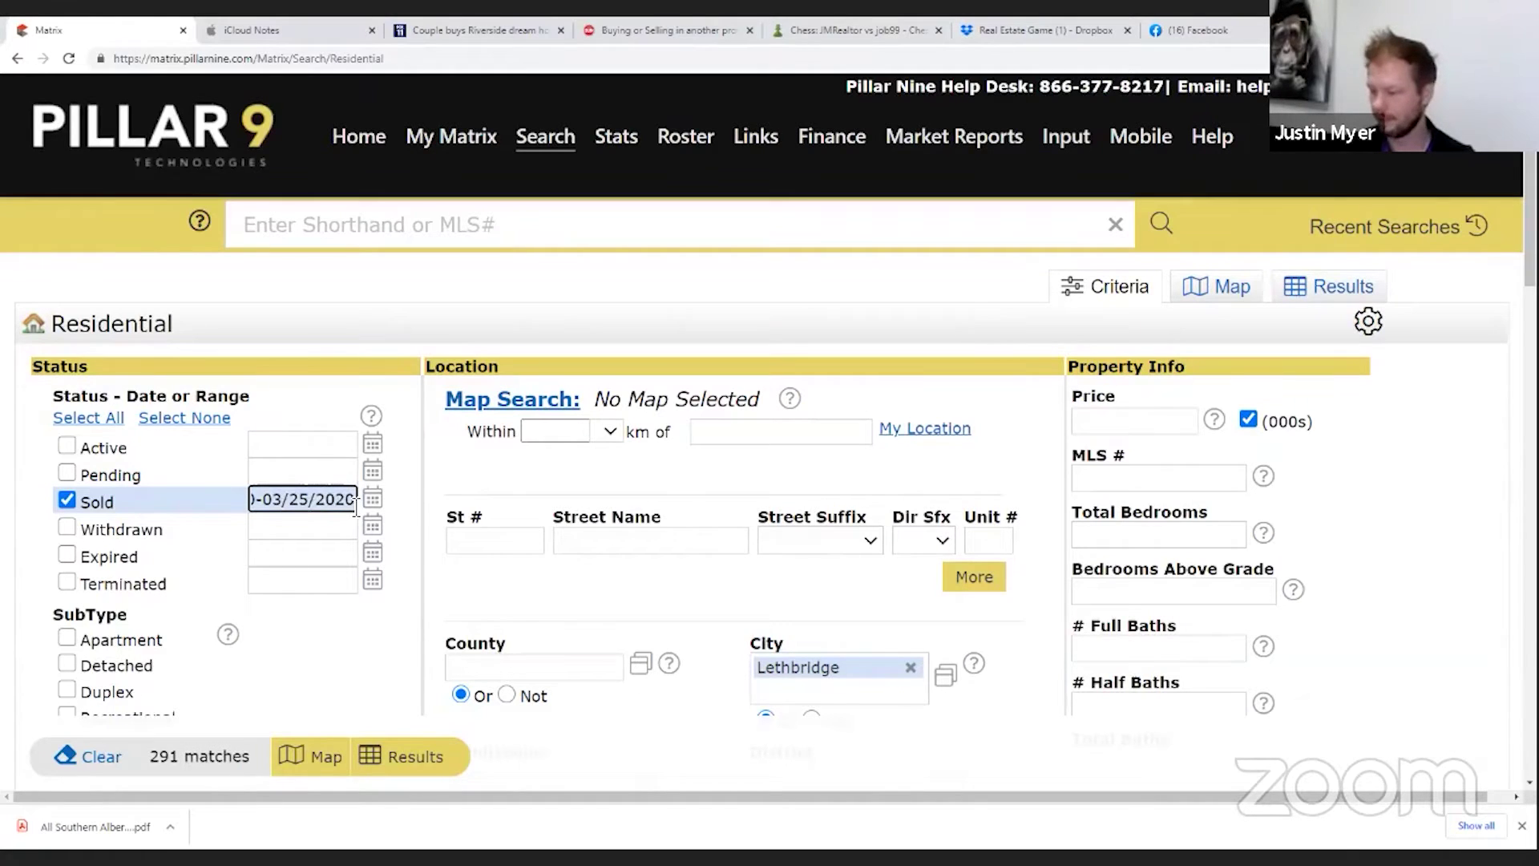
{"action": "key", "text": "BackSpace"}
{"action": "key", "text": "BackSpace"}
{"action": "type", "text": "19"}
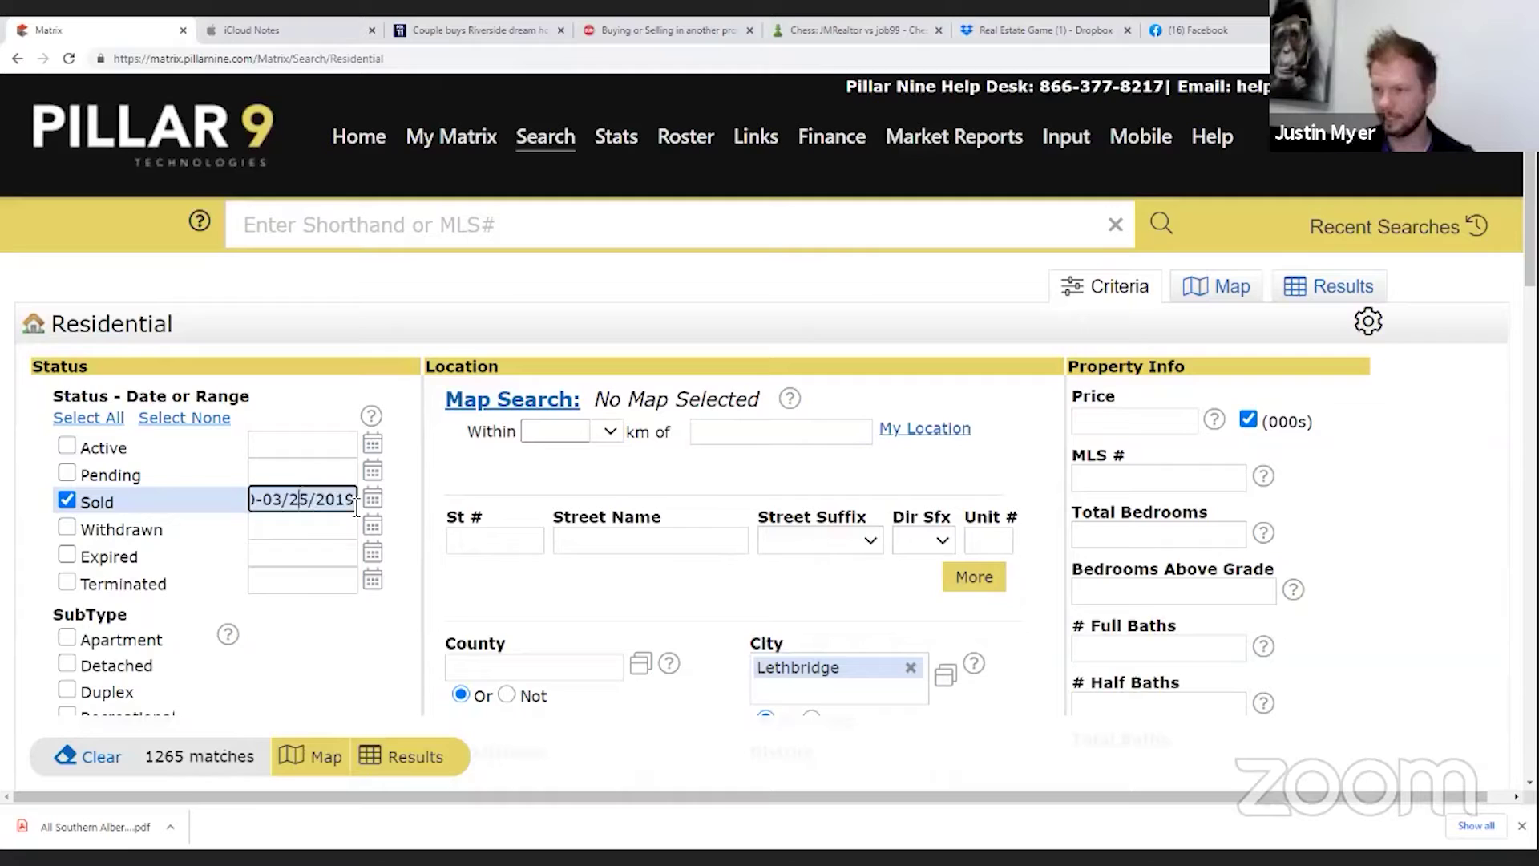
{"action": "key", "text": "Left"}
{"action": "key", "text": "Left"}
{"action": "key", "text": "Left"}
{"action": "key", "text": "Left"}
{"action": "key", "text": "Left"}
{"action": "key", "text": "Left"}
{"action": "key", "text": "Left"}
{"action": "key", "text": "Left"}
{"action": "key", "text": "Left"}
{"action": "key", "text": "Left"}
{"action": "key", "text": "Left"}
{"action": "key", "text": "Left"}
{"action": "key", "text": "Left"}
{"action": "key", "text": "Left"}
{"action": "key", "text": "BackSpace"}
{"action": "key", "text": "BackSpace"}
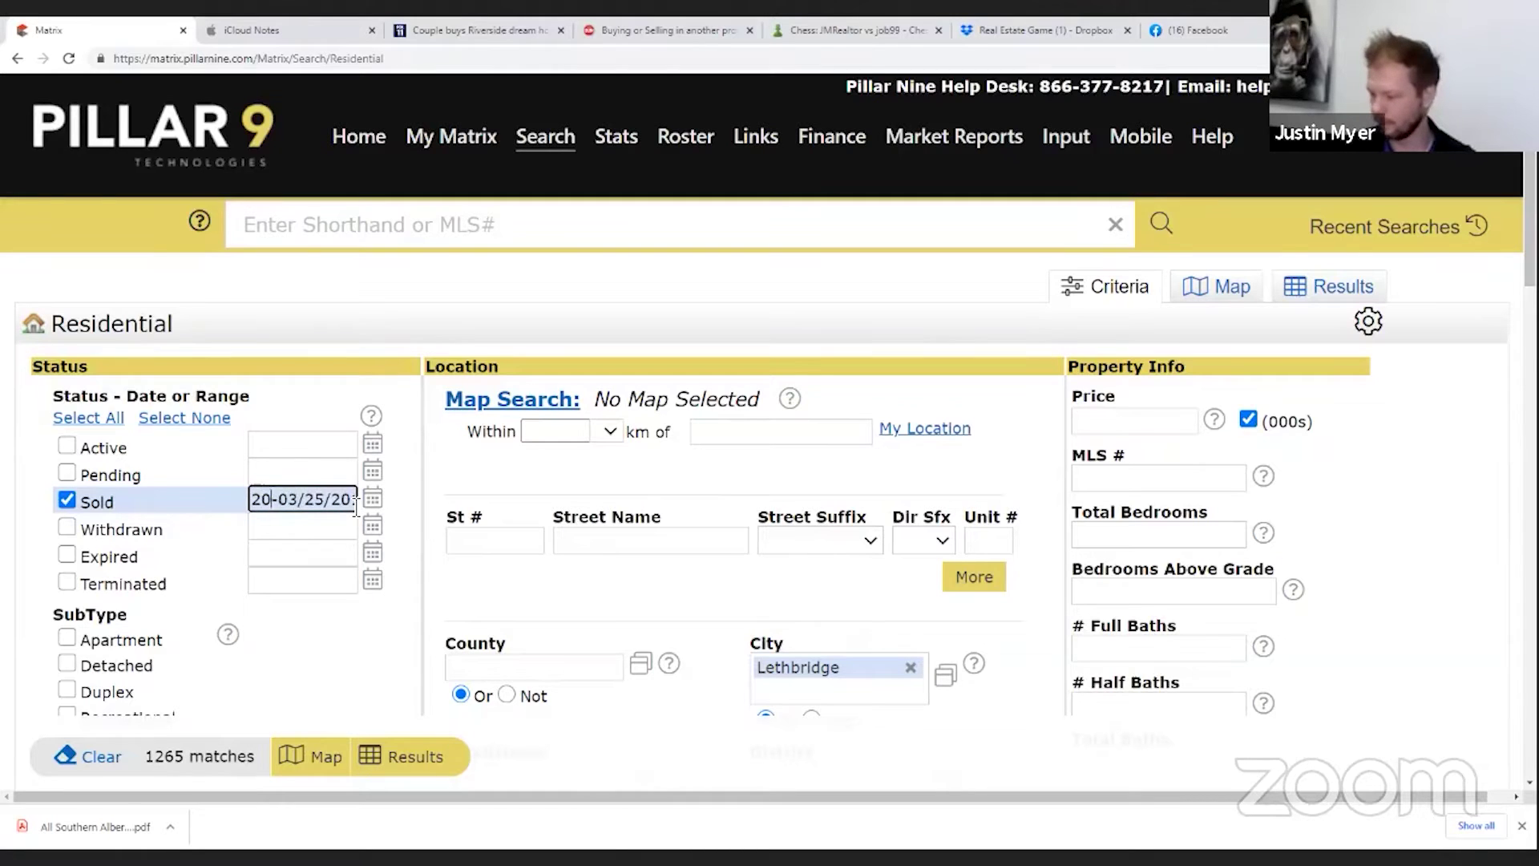
{"action": "type", "text": "19"}
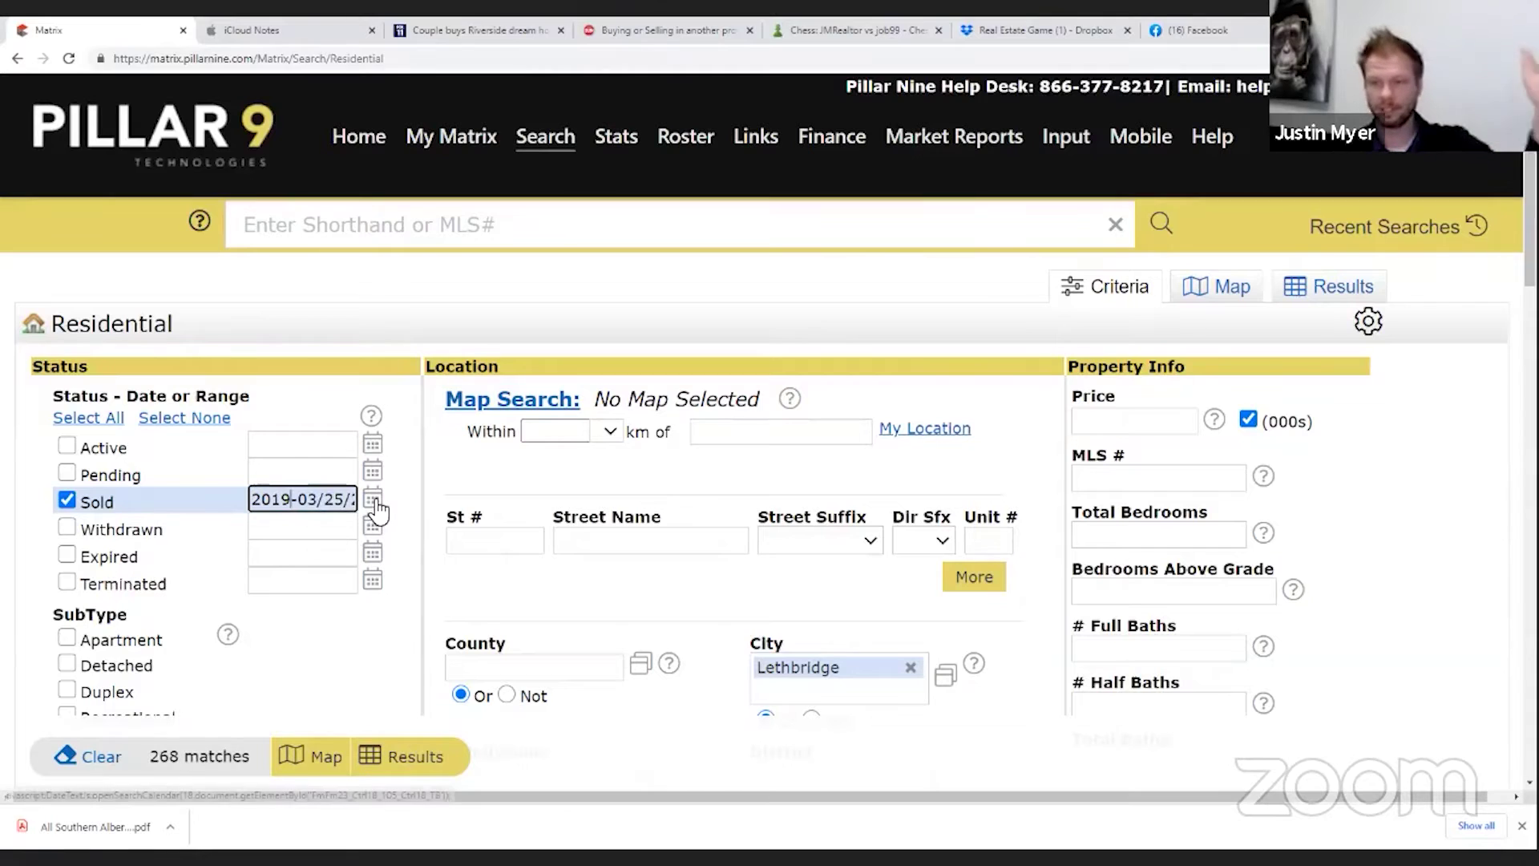
{"action": "key", "text": "BackSpace"}
{"action": "type", "text": "8"}
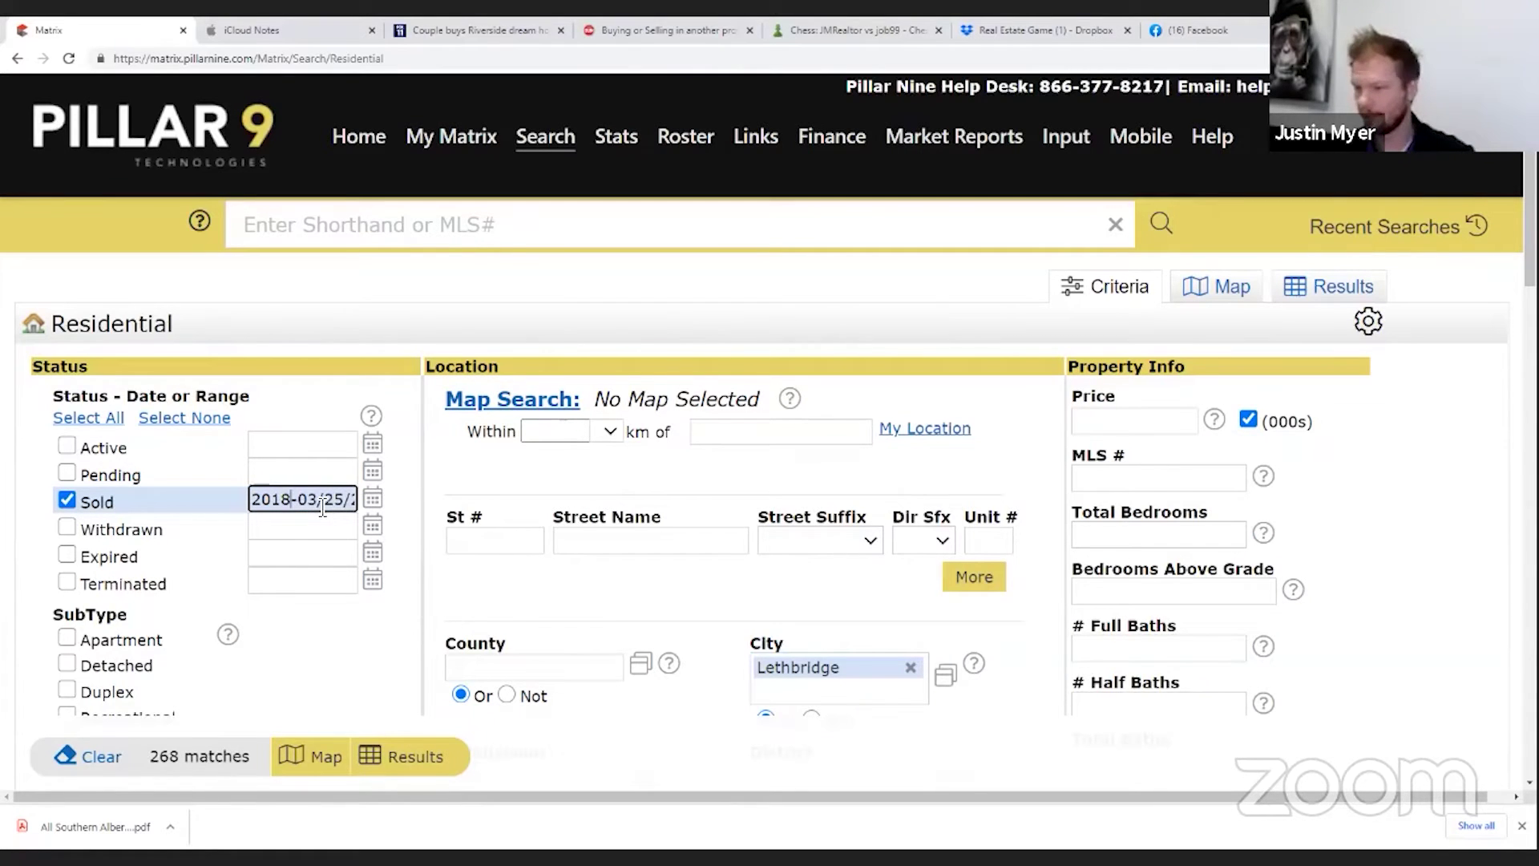
{"action": "key", "text": "End"}
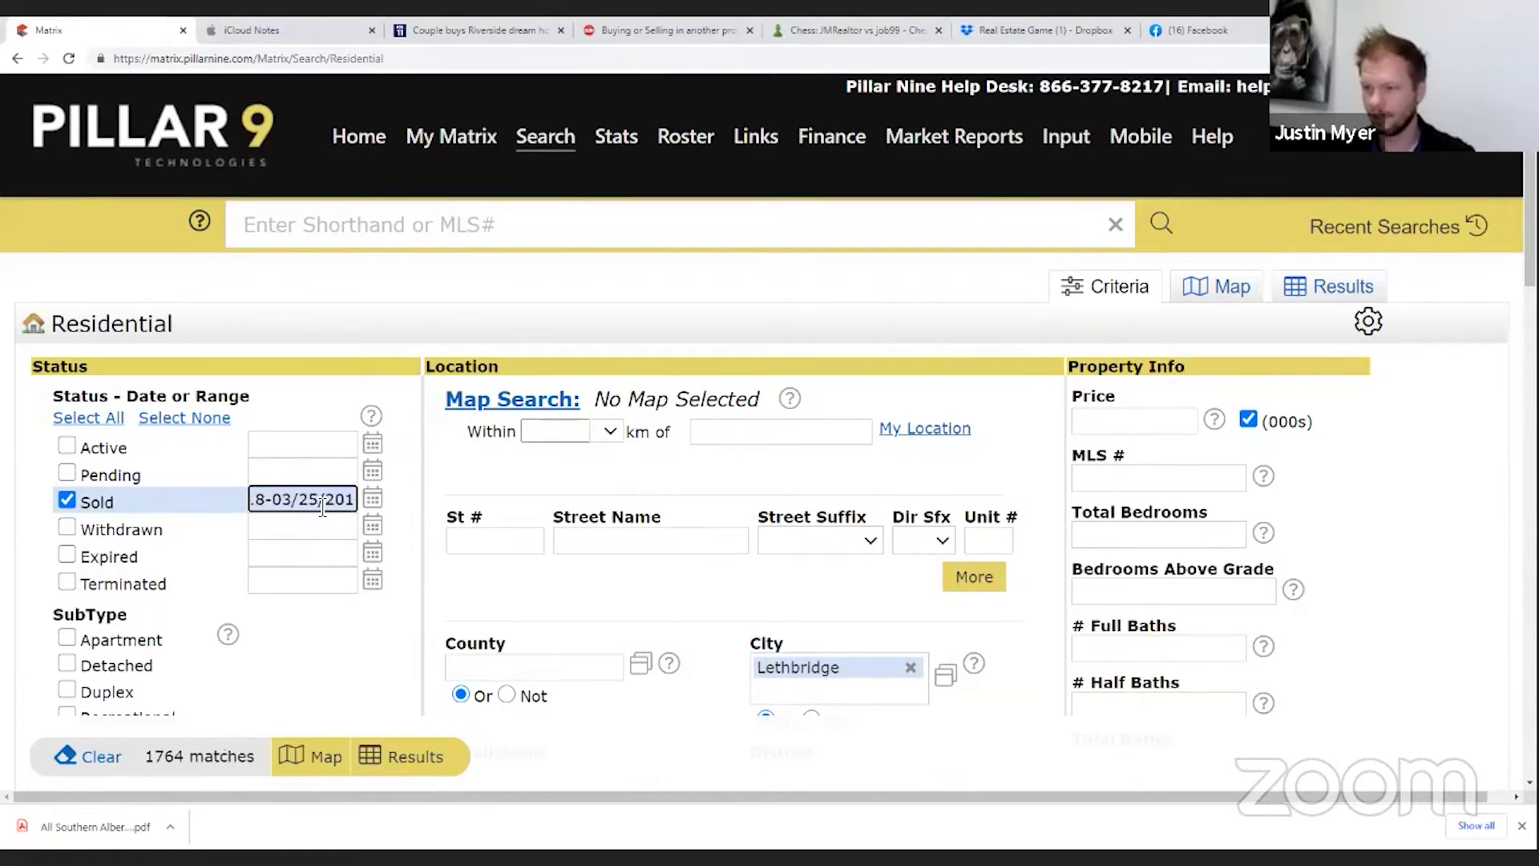
{"action": "type", "text": "8"}
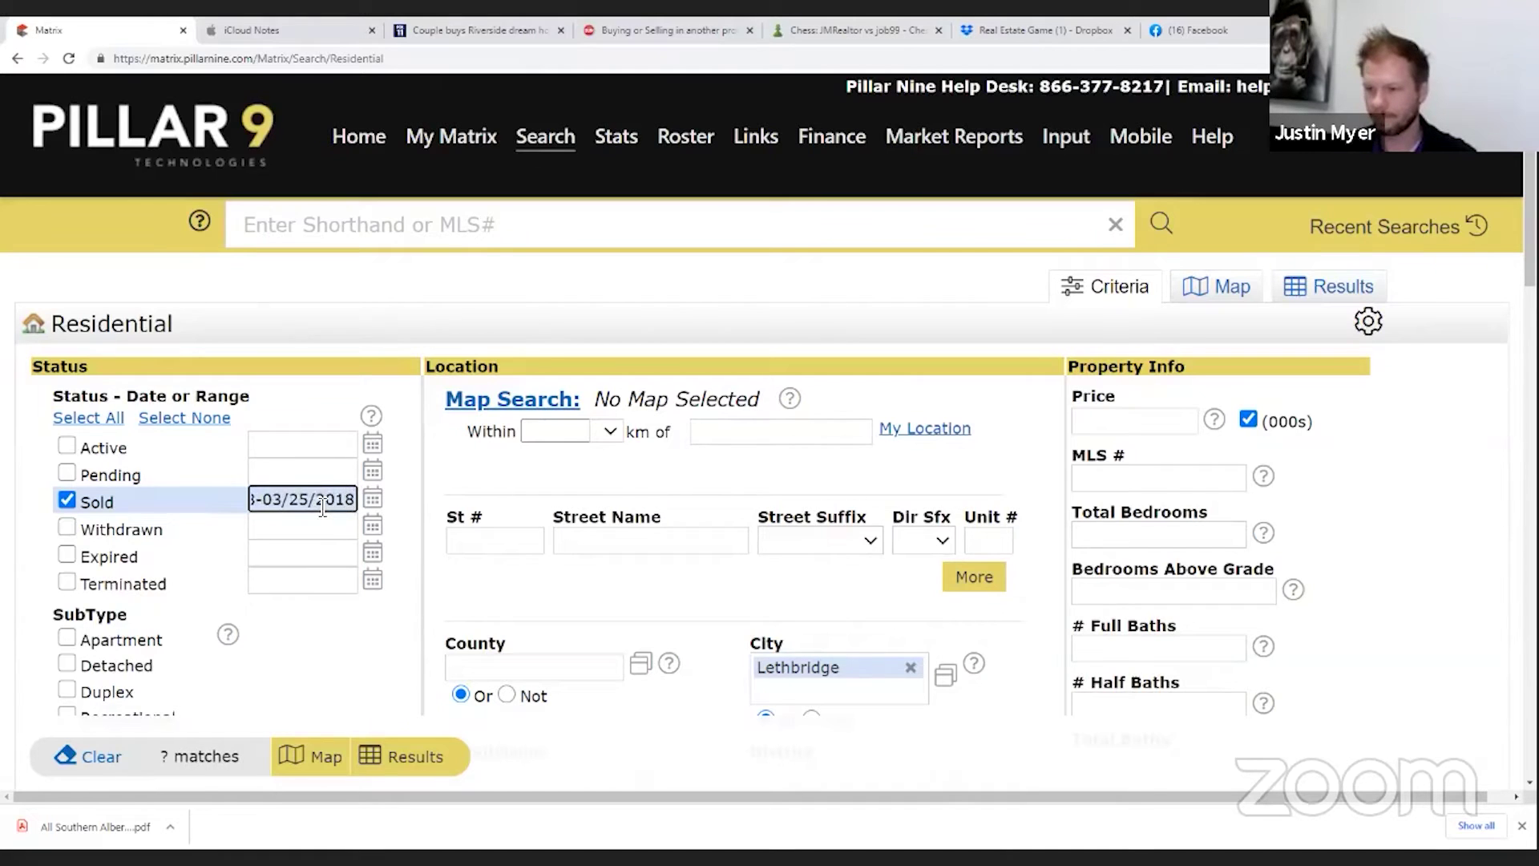
{"action": "key", "text": "Tab"}
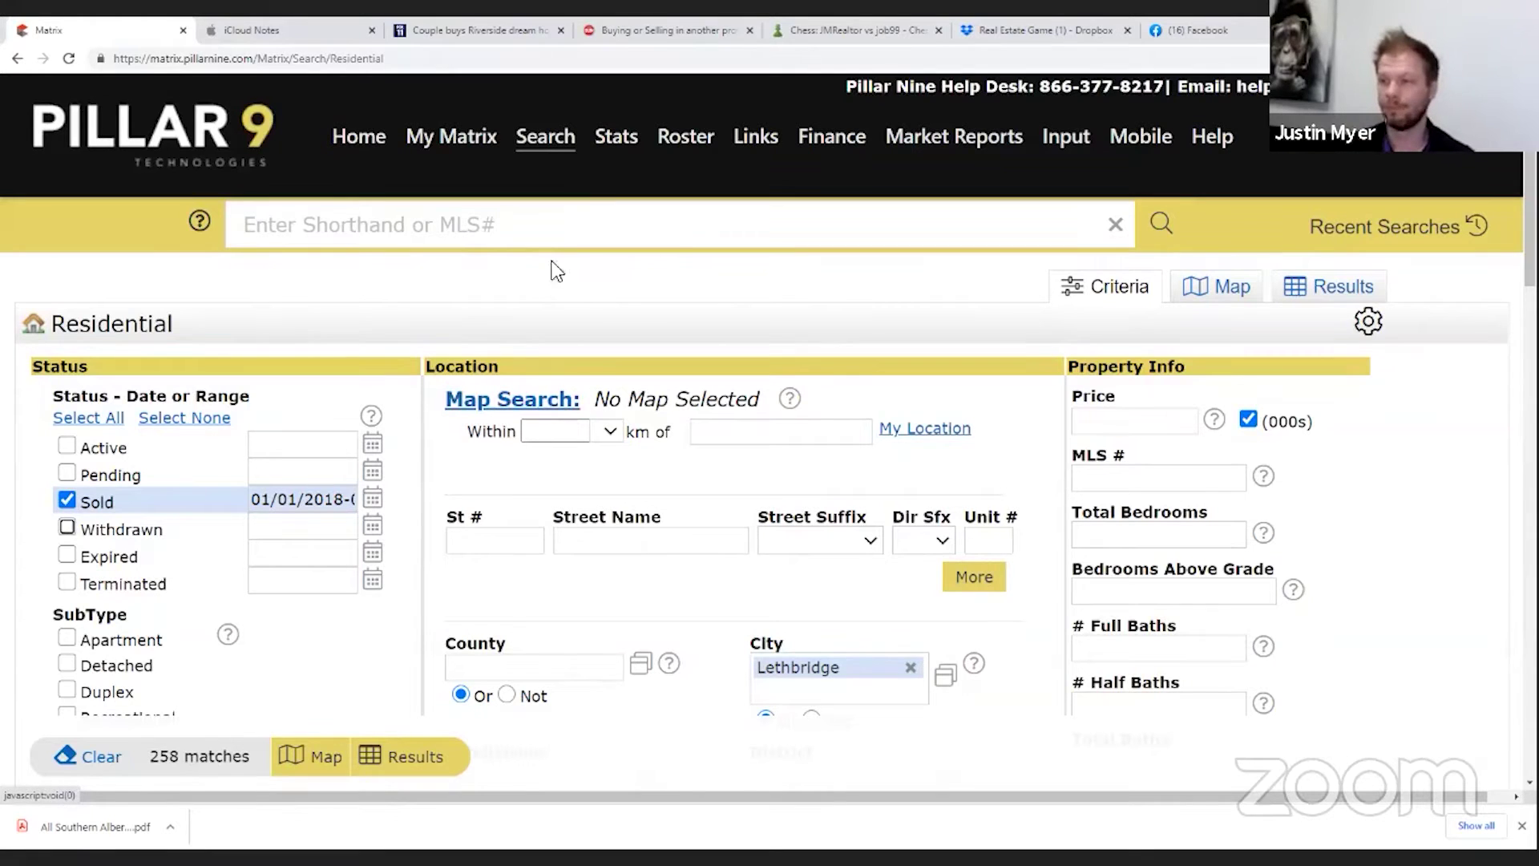
Switch back to Active status, clear the Detached subtype, and exclude Not a Condo to keep only condos
{"action": "left_click", "coordinate": [95, 508]}
{"action": "left_click", "coordinate": [67, 446]}
{"action": "scroll", "coordinate": [230, 582], "scroll_direction": "down", "scroll_amount": 2}
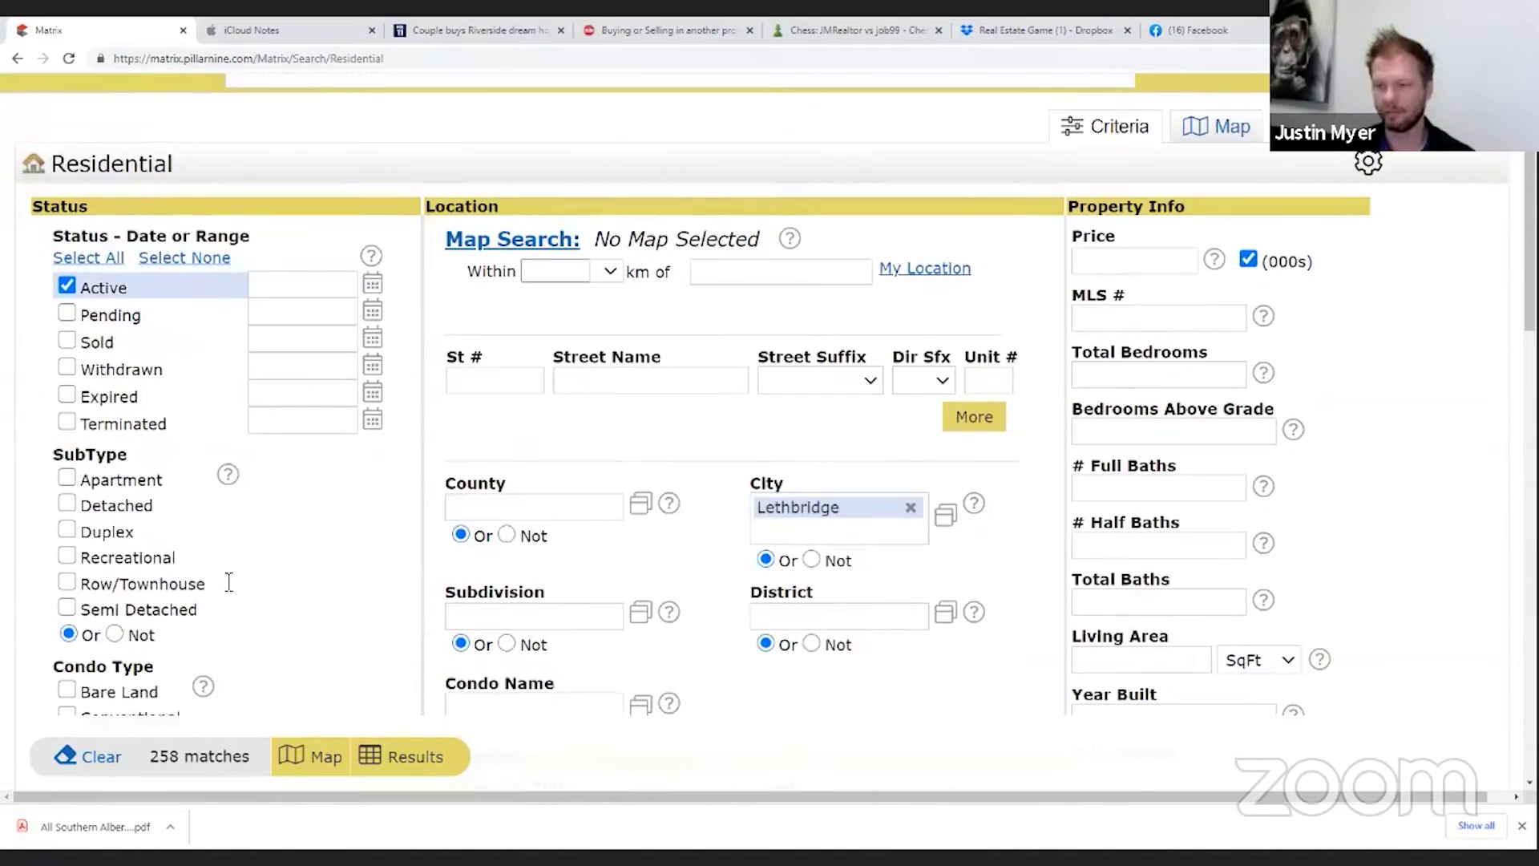
{"action": "left_click", "coordinate": [68, 528]}
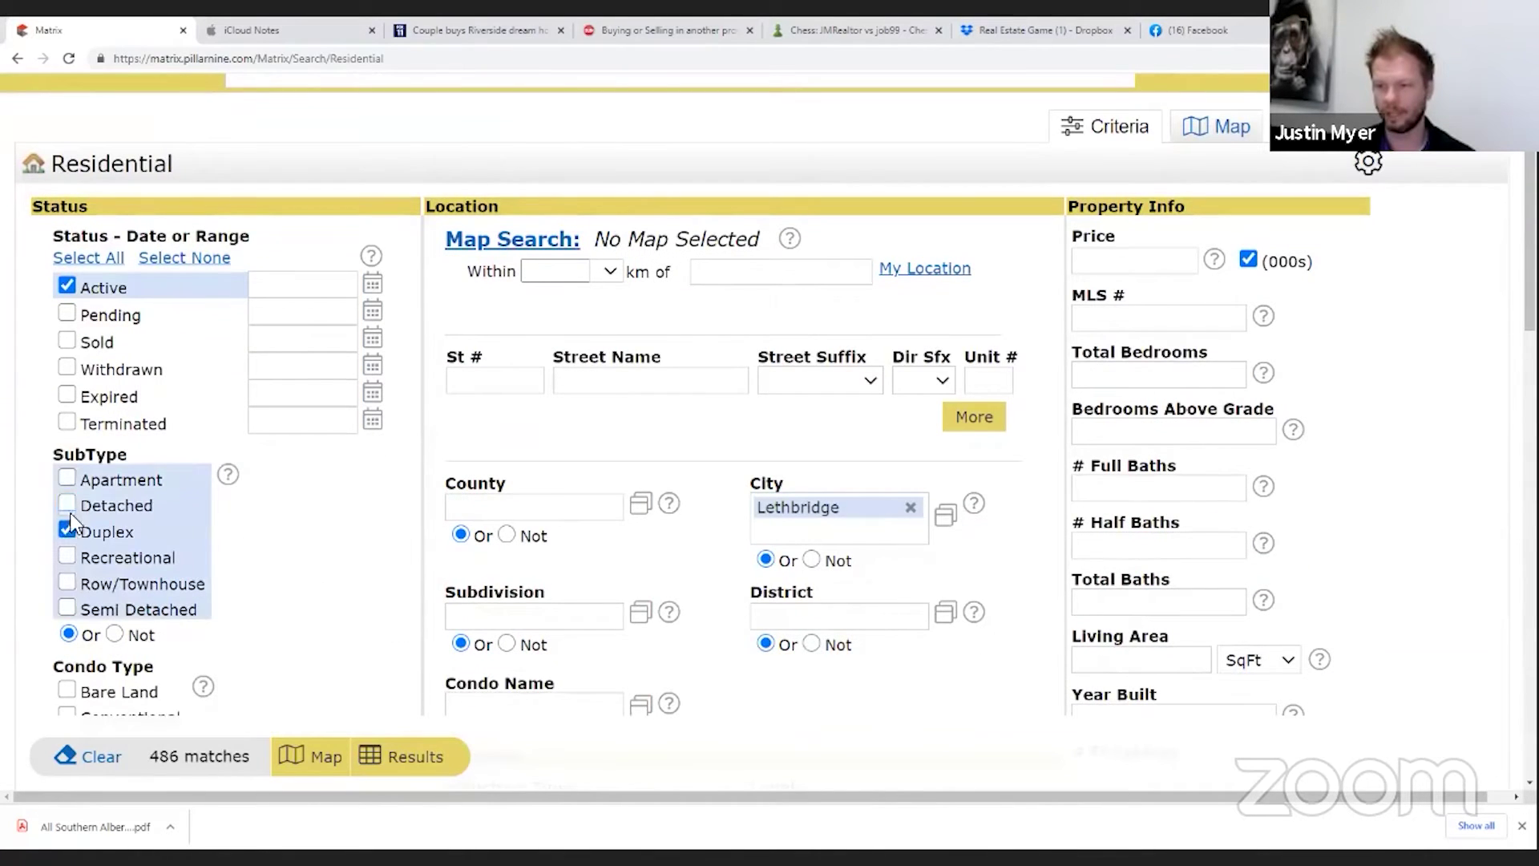
{"action": "left_click", "coordinate": [68, 504]}
{"action": "left_click", "coordinate": [67, 530]}
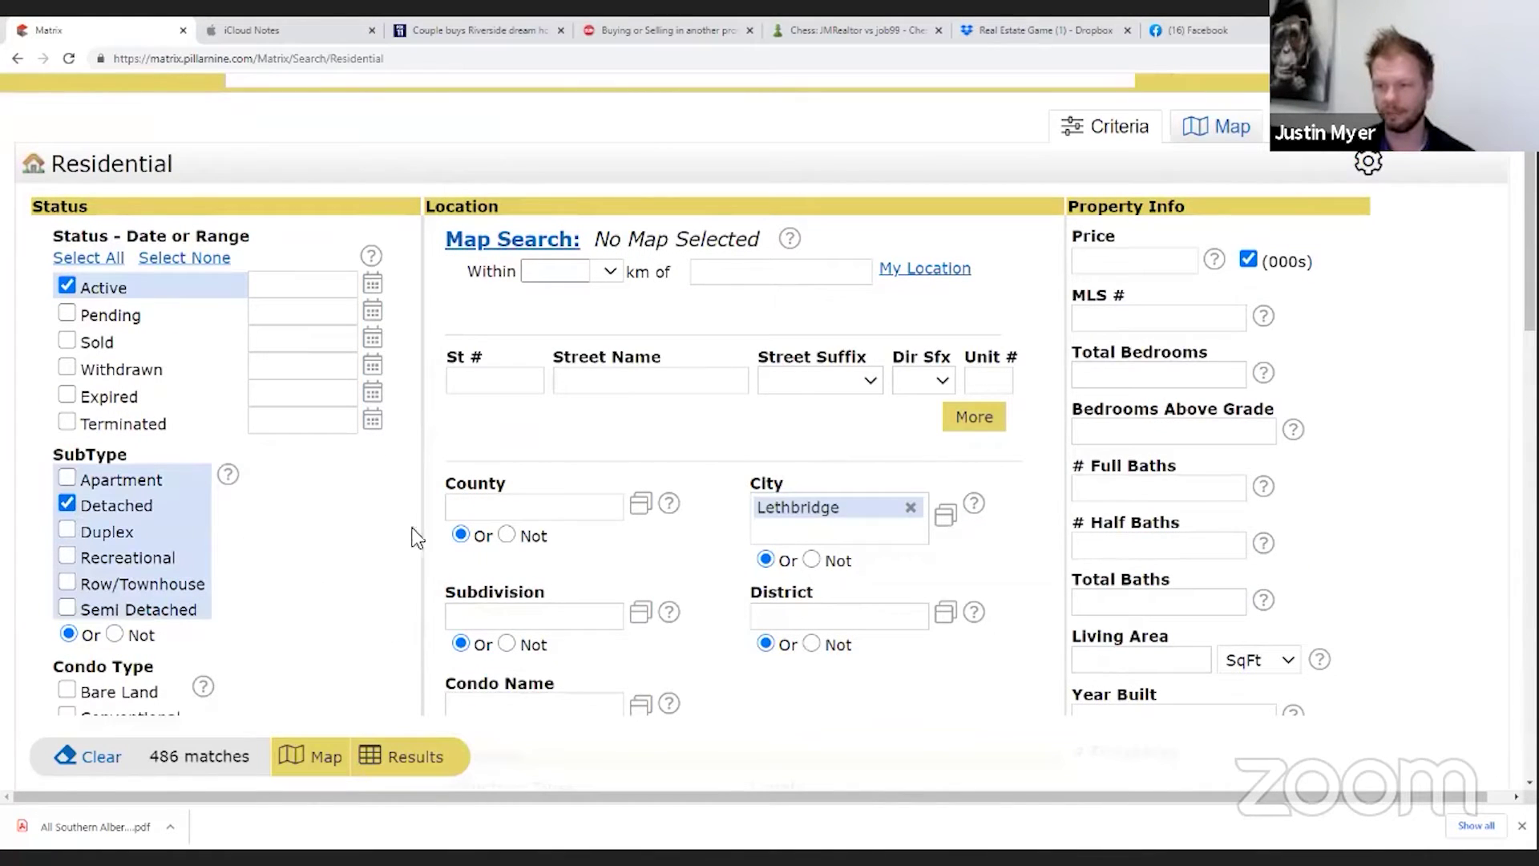
{"action": "left_click", "coordinate": [67, 504]}
{"action": "scroll", "coordinate": [195, 563], "scroll_direction": "down", "scroll_amount": 2}
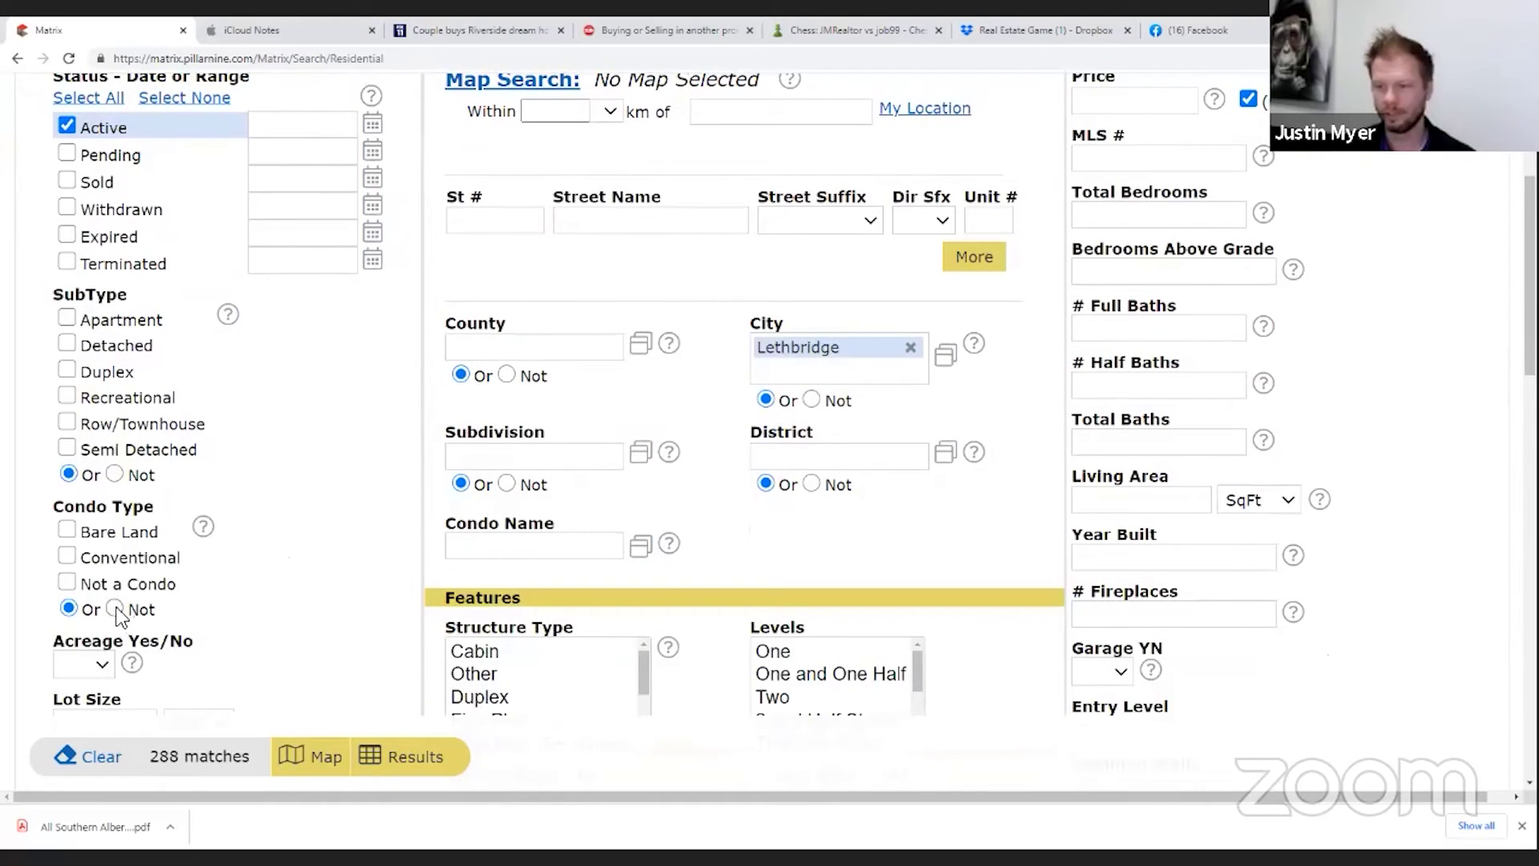
{"action": "left_click", "coordinate": [68, 582]}
{"action": "left_click", "coordinate": [115, 609]}
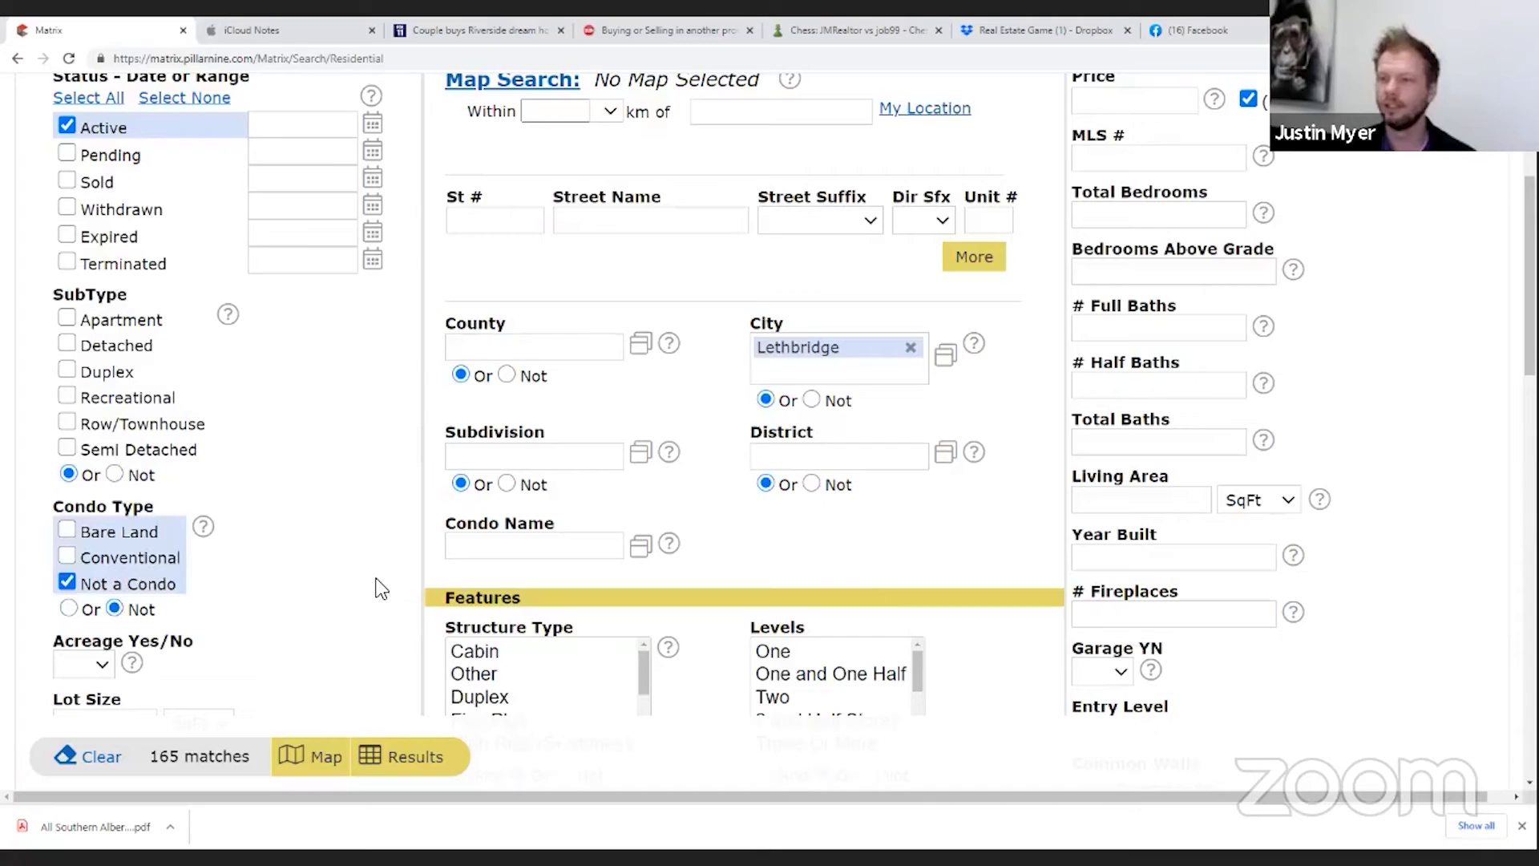
Add Sold status with a sold date range of 01/01/2021–03/25/2021
{"action": "scroll", "coordinate": [381, 588], "scroll_direction": "up", "scroll_amount": 4}
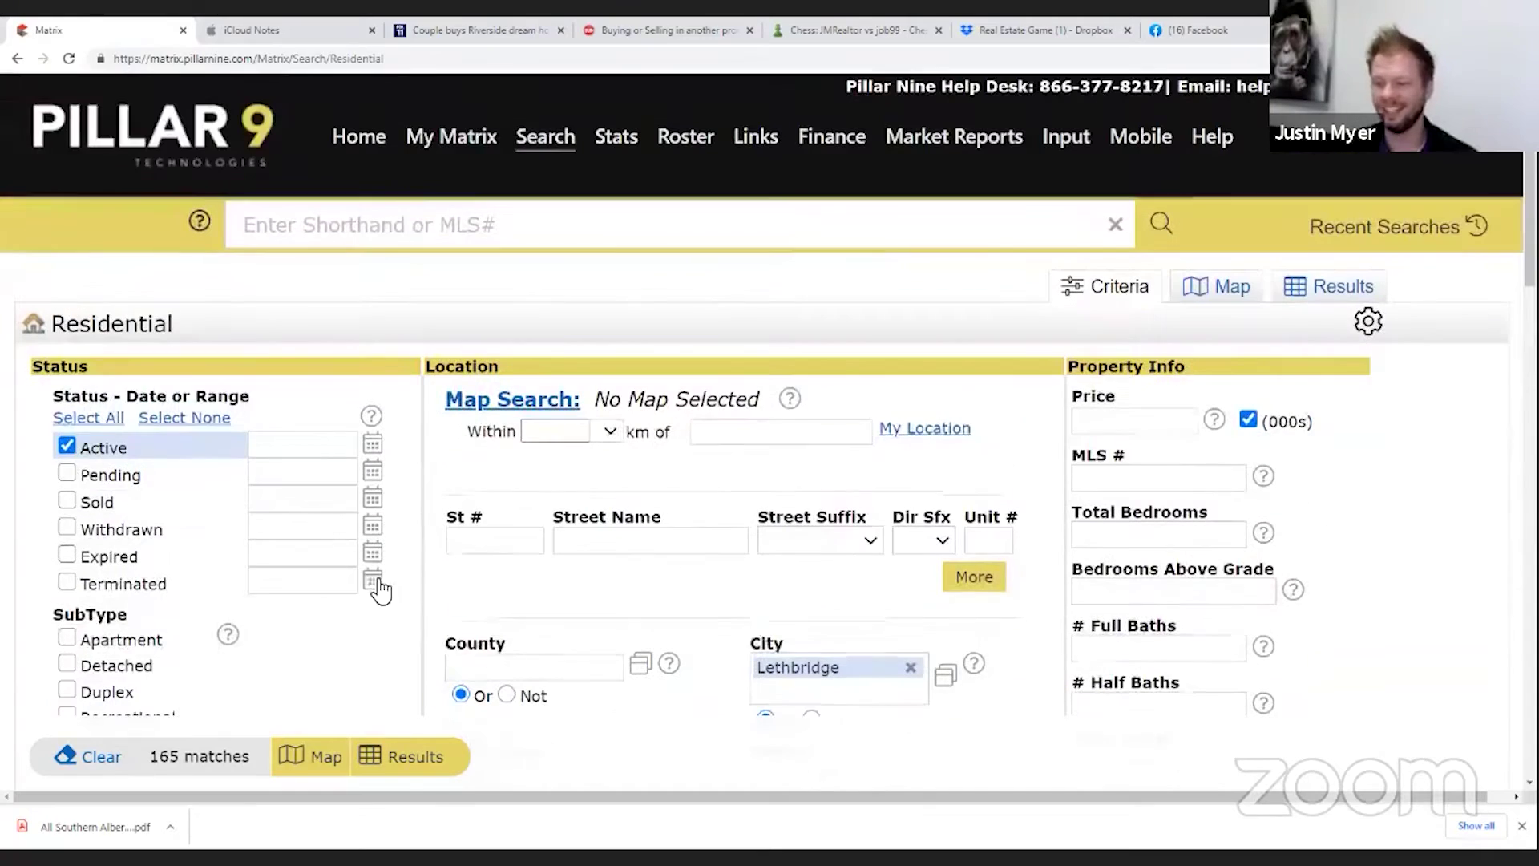
{"action": "left_click", "coordinate": [67, 500]}
{"action": "left_click", "coordinate": [372, 499]}
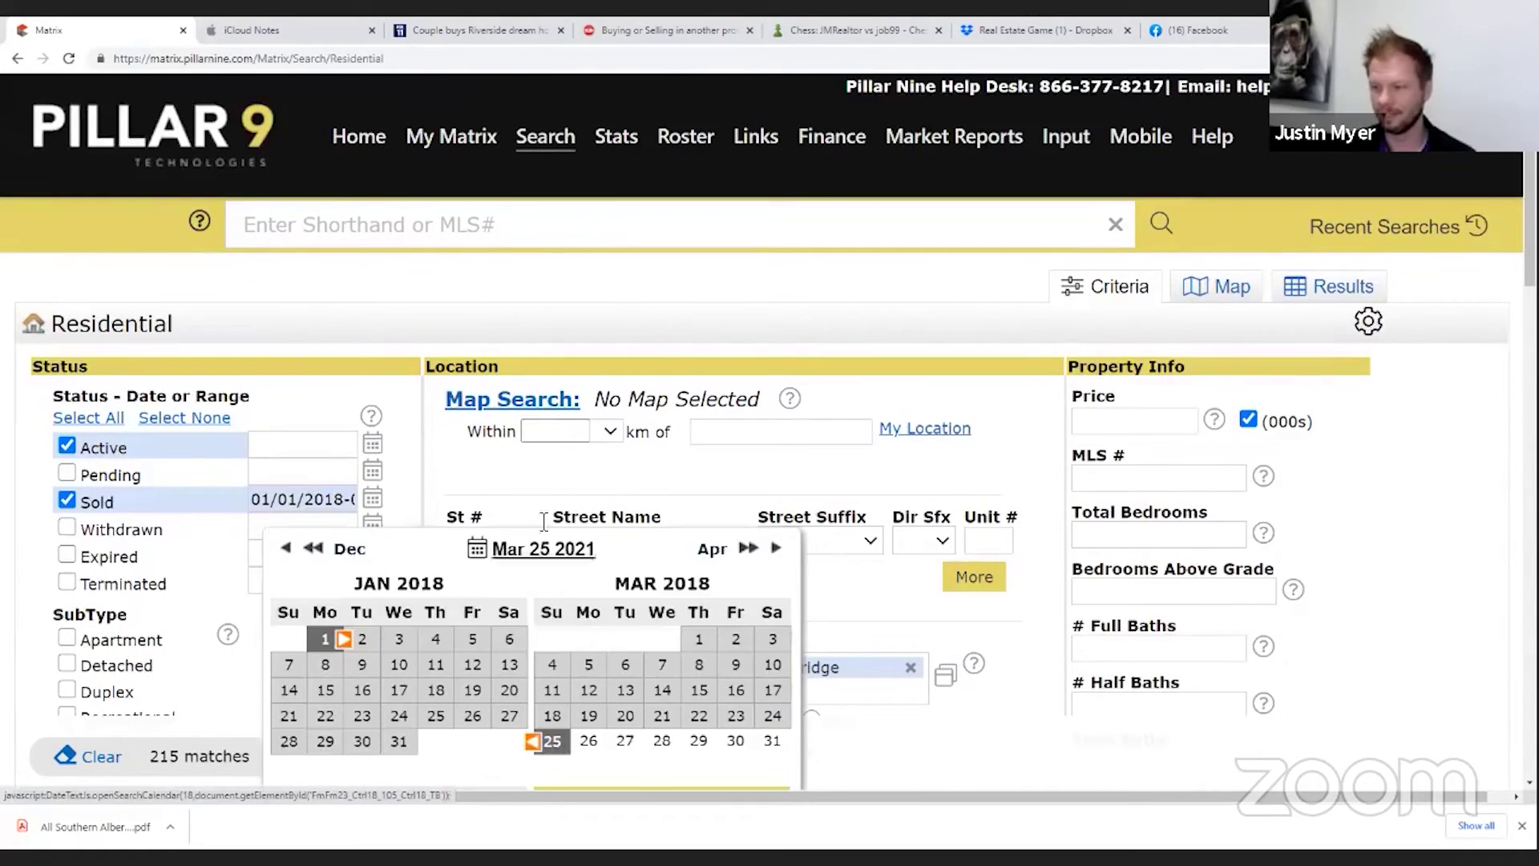
{"action": "scroll", "coordinate": [457, 517], "scroll_direction": "down", "scroll_amount": 2}
{"action": "scroll", "coordinate": [455, 515], "scroll_direction": "down", "scroll_amount": 2}
{"action": "left_click", "coordinate": [401, 481]}
{"action": "left_click", "coordinate": [285, 228]}
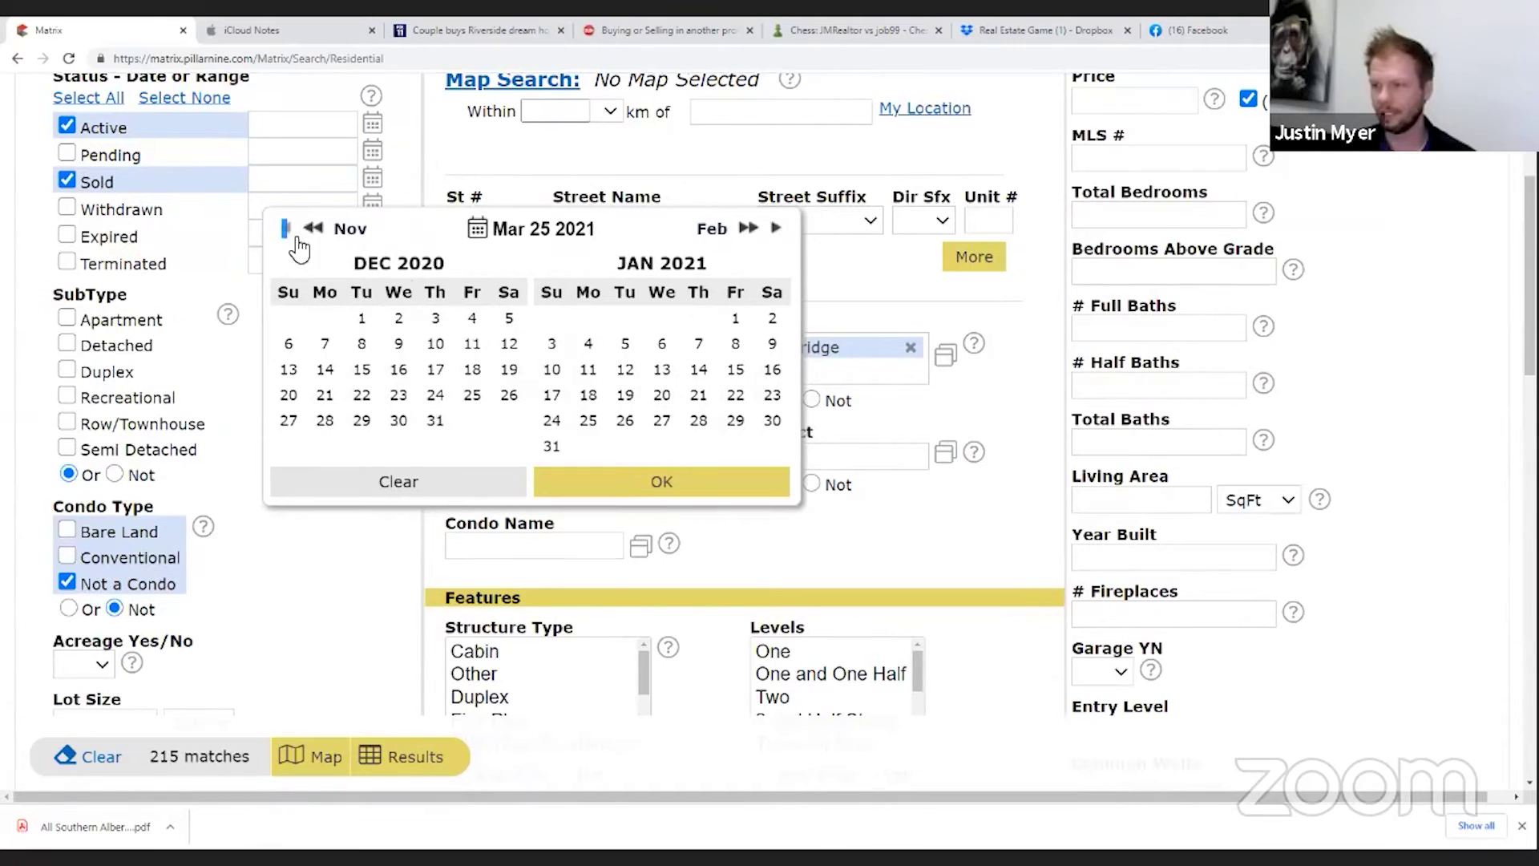
{"action": "left_click", "coordinate": [734, 318]}
{"action": "left_click", "coordinate": [775, 227]}
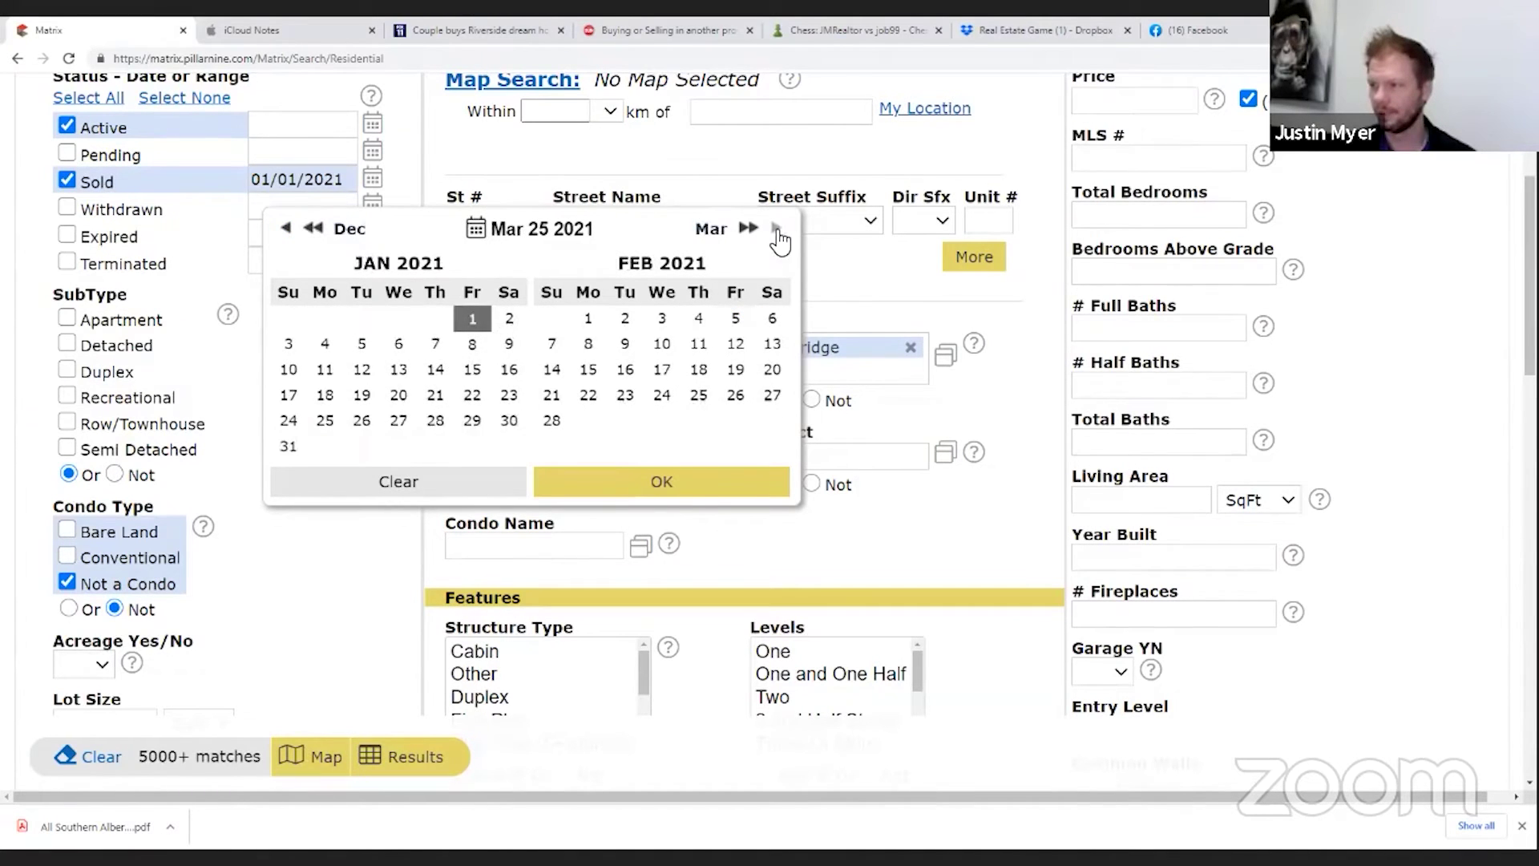
{"action": "left_click", "coordinate": [775, 227]}
{"action": "left_click", "coordinate": [699, 400]}
{"action": "left_click", "coordinate": [567, 487]}
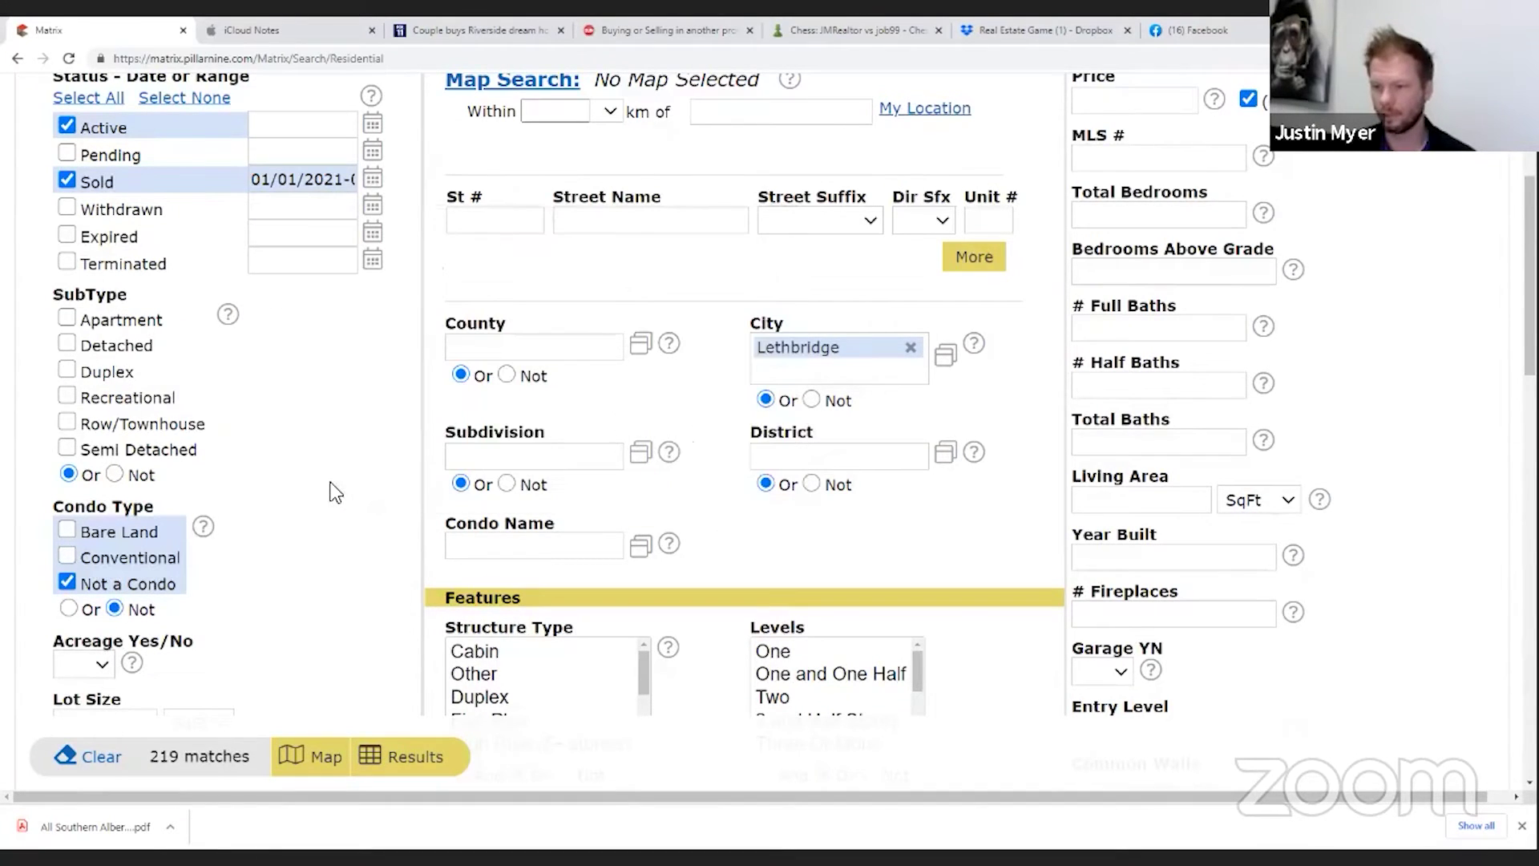
Drop Active to count condo sales only, then return to Active-only condos (165 matches)
{"action": "scroll", "coordinate": [255, 465], "scroll_direction": "up", "scroll_amount": 4}
{"action": "left_click", "coordinate": [67, 447]}
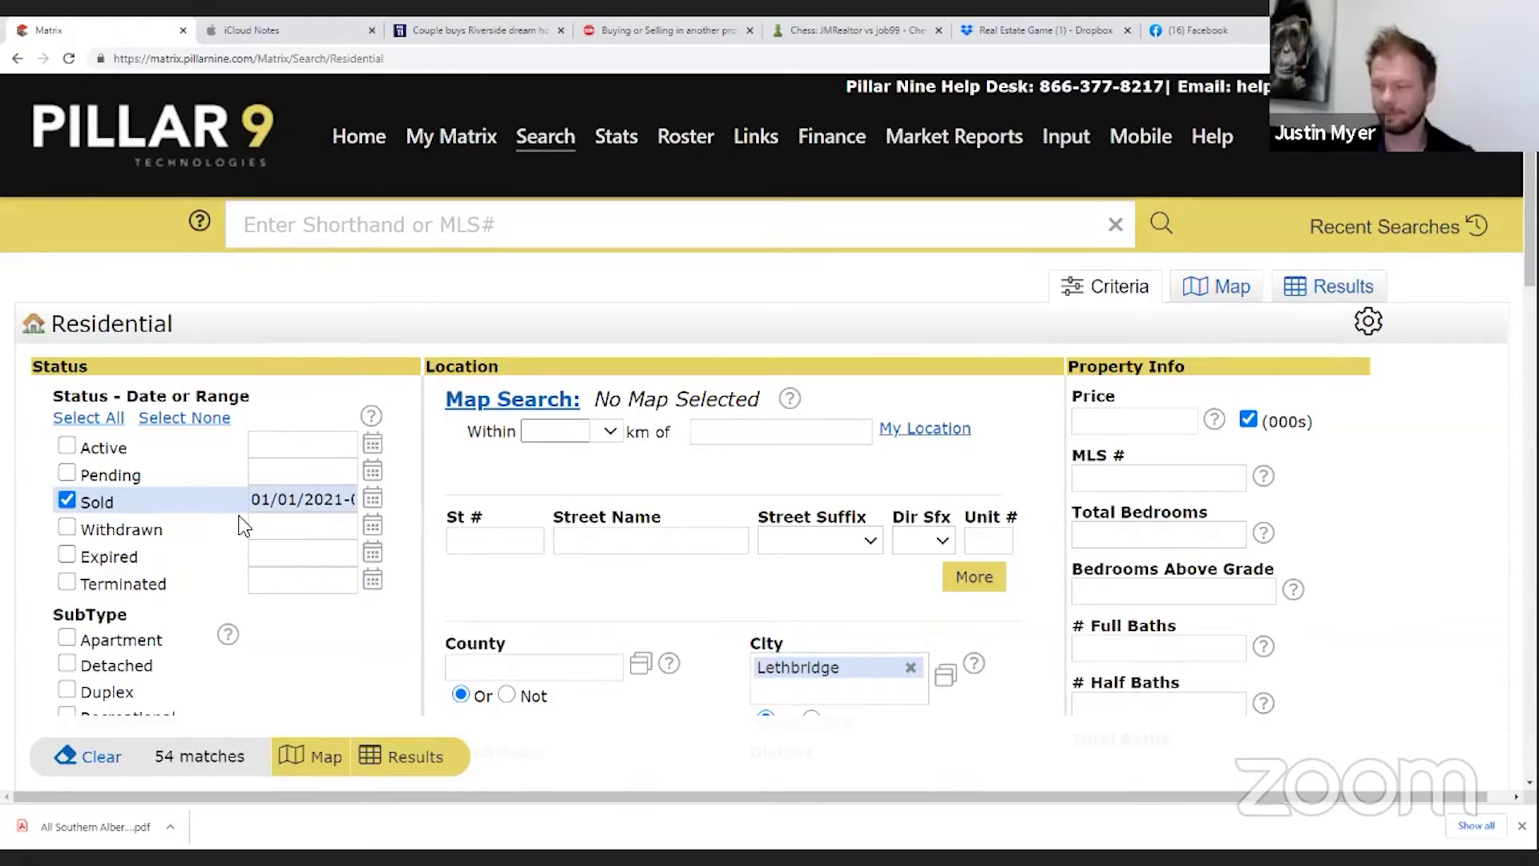
{"action": "left_click", "coordinate": [67, 502]}
{"action": "left_click", "coordinate": [68, 447]}
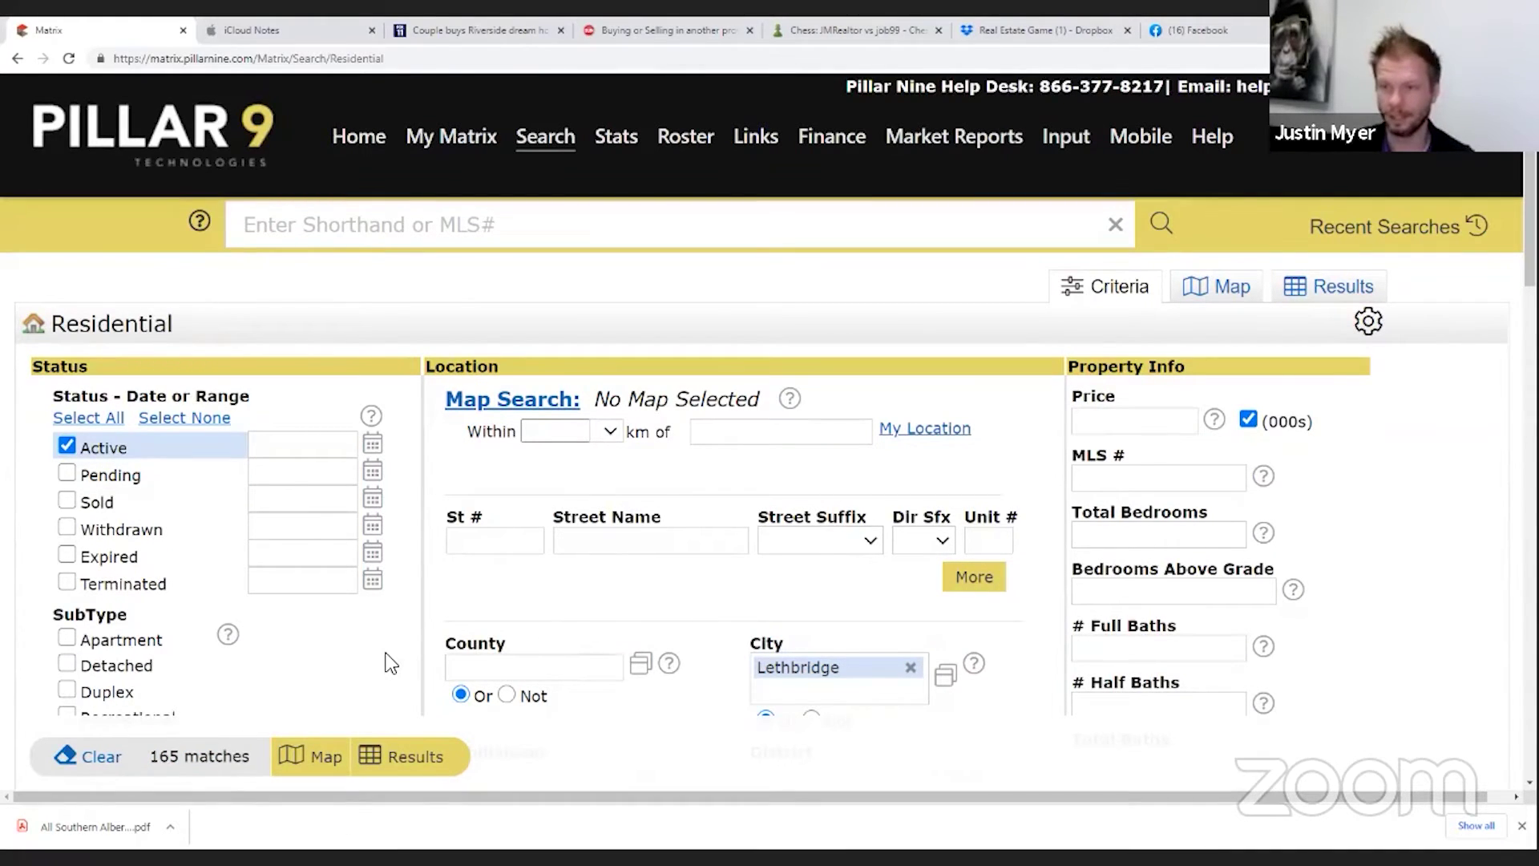
List the Lethbridge condos with Pending status only, showing 6 results
{"action": "left_click", "coordinate": [67, 475]}
{"action": "left_click", "coordinate": [68, 449]}
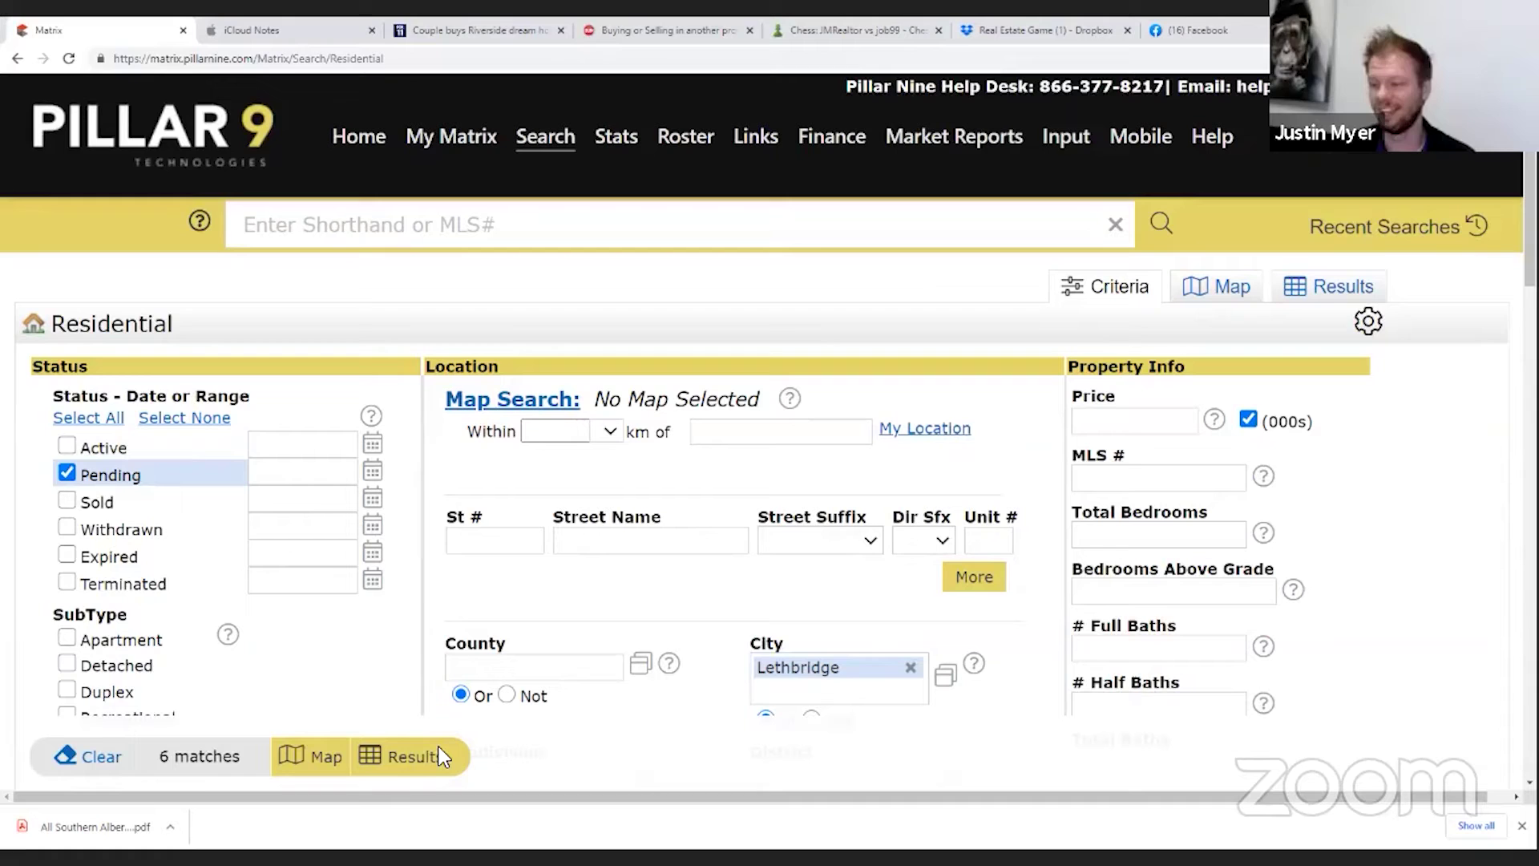
{"action": "scroll", "coordinate": [424, 589], "scroll_direction": "down", "scroll_amount": 2}
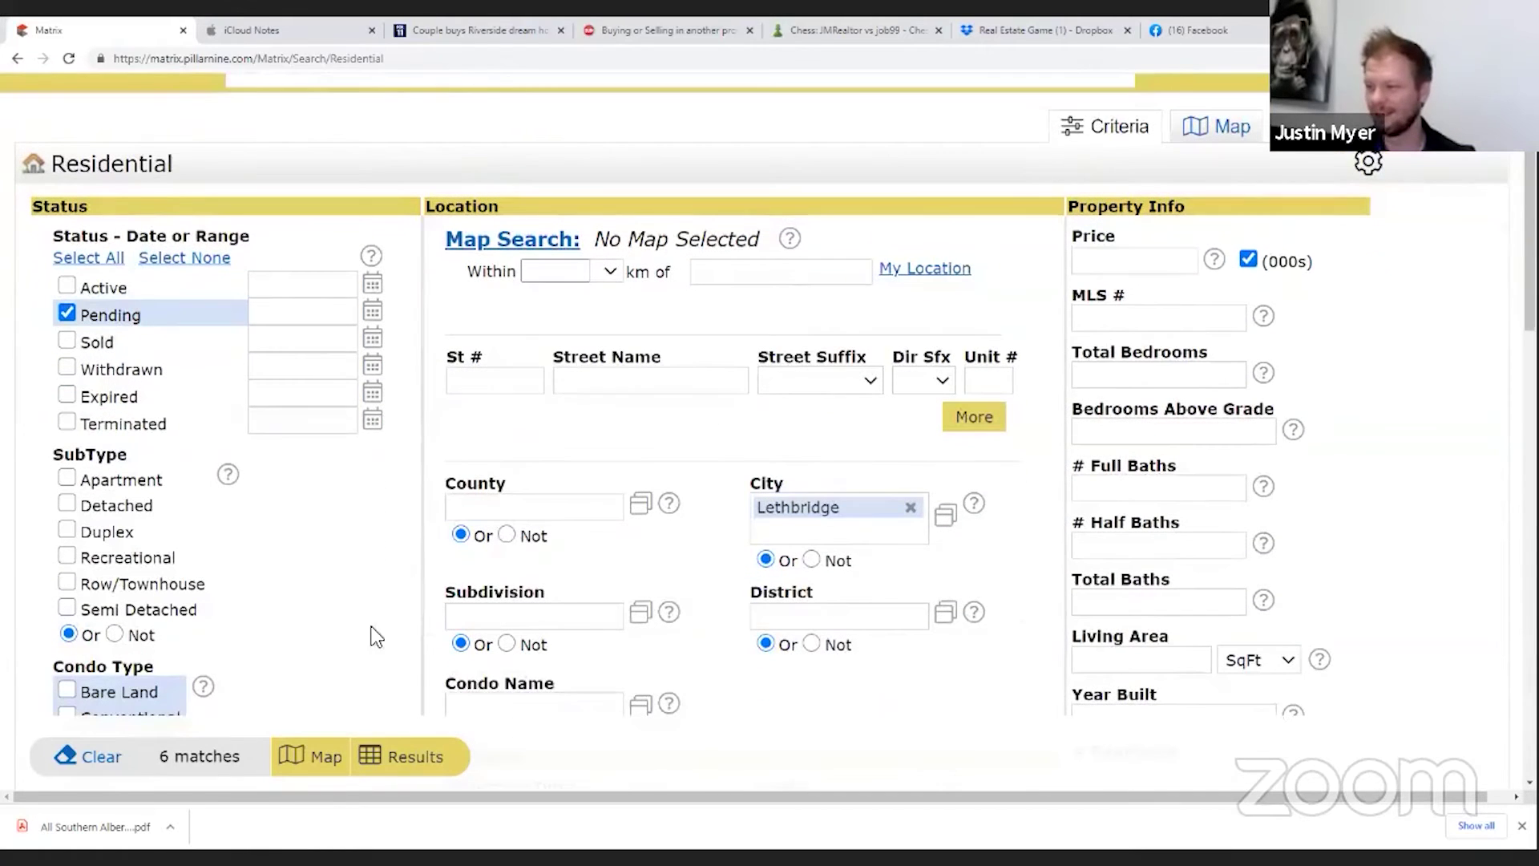
{"action": "left_click", "coordinate": [416, 758]}
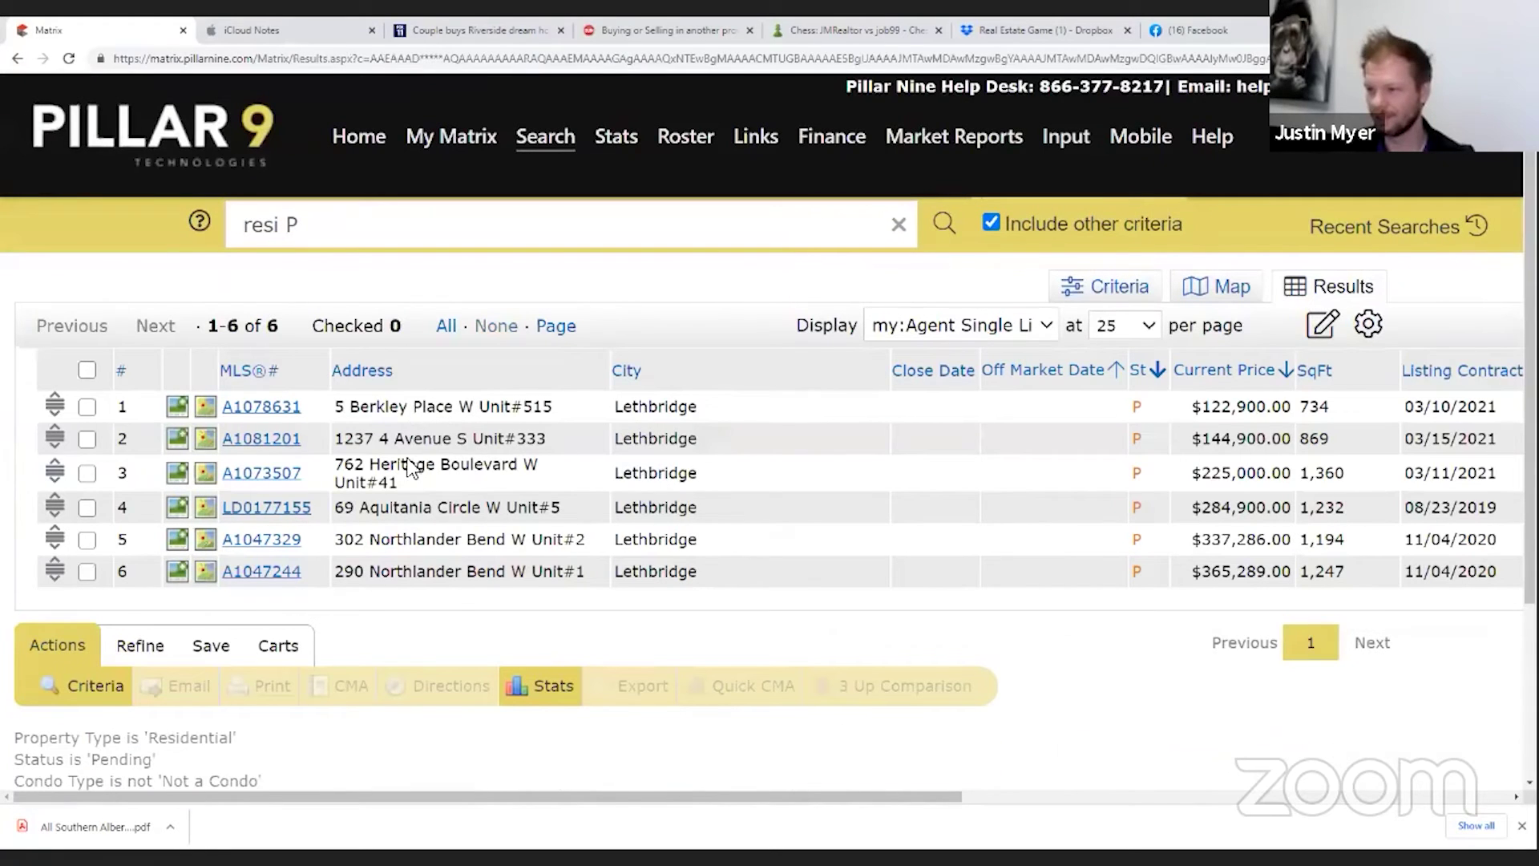
Review the pending condo prices, ranging $122,900–$365,289, then return to the Matrix home page
{"action": "double_click", "coordinate": [1232, 406]}
{"action": "double_click", "coordinate": [1228, 438]}
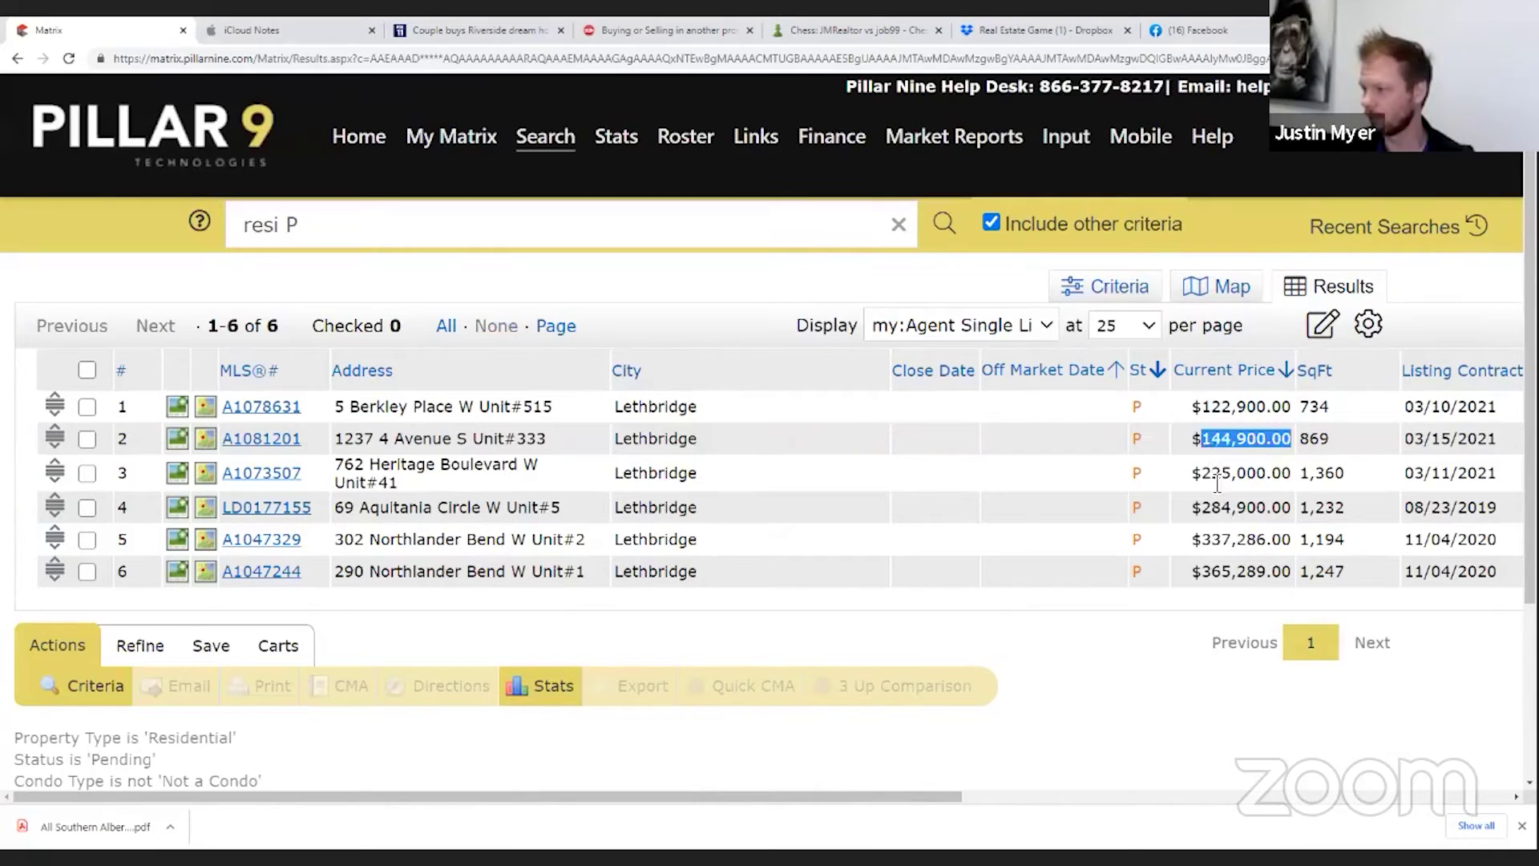
{"action": "double_click", "coordinate": [1224, 473]}
{"action": "left_click", "coordinate": [1223, 506]}
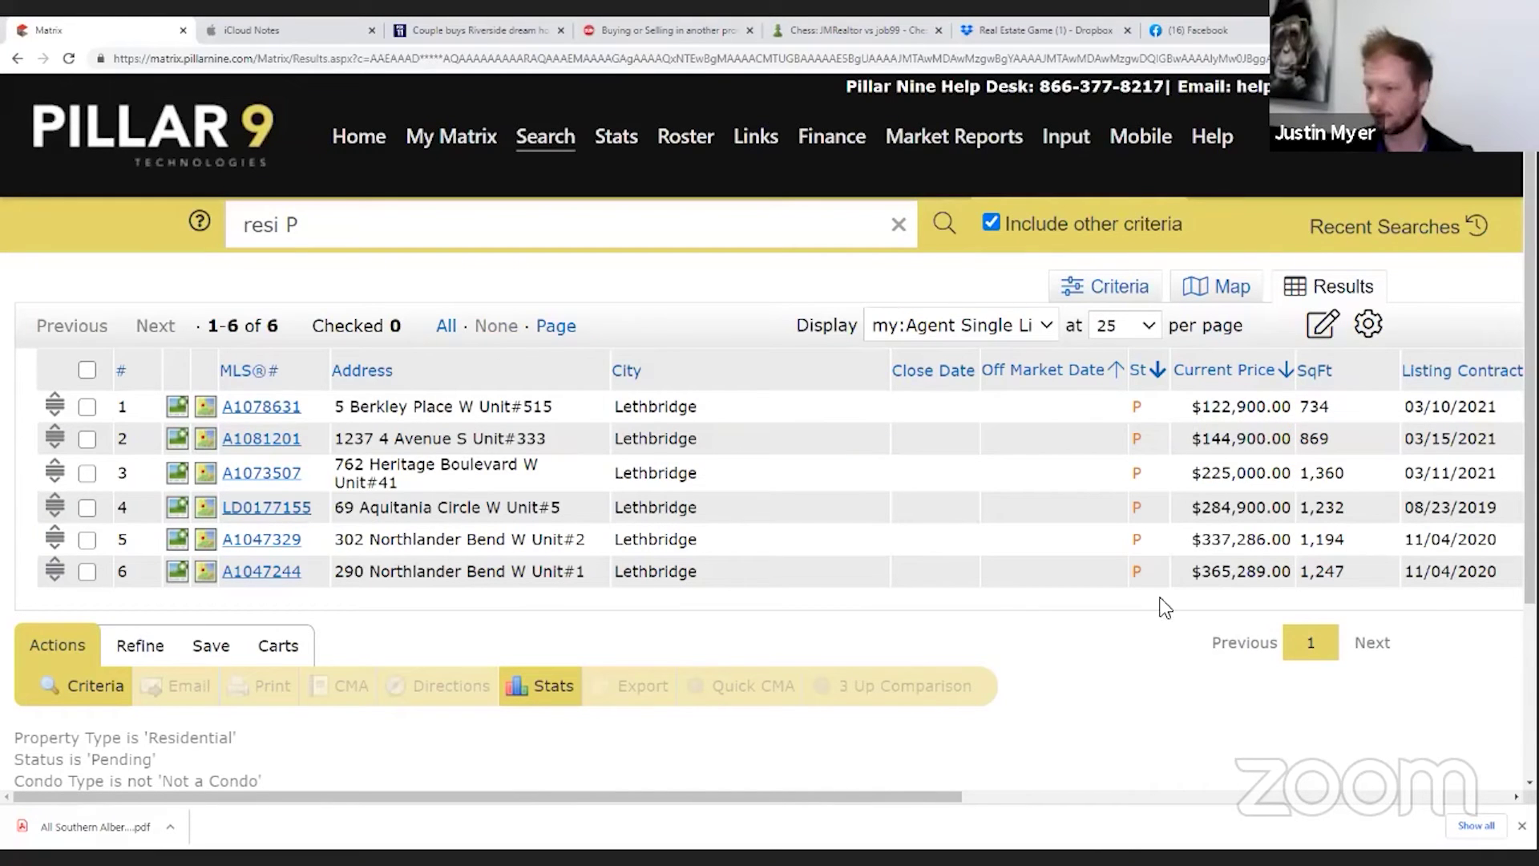
{"action": "left_click", "coordinate": [367, 141]}
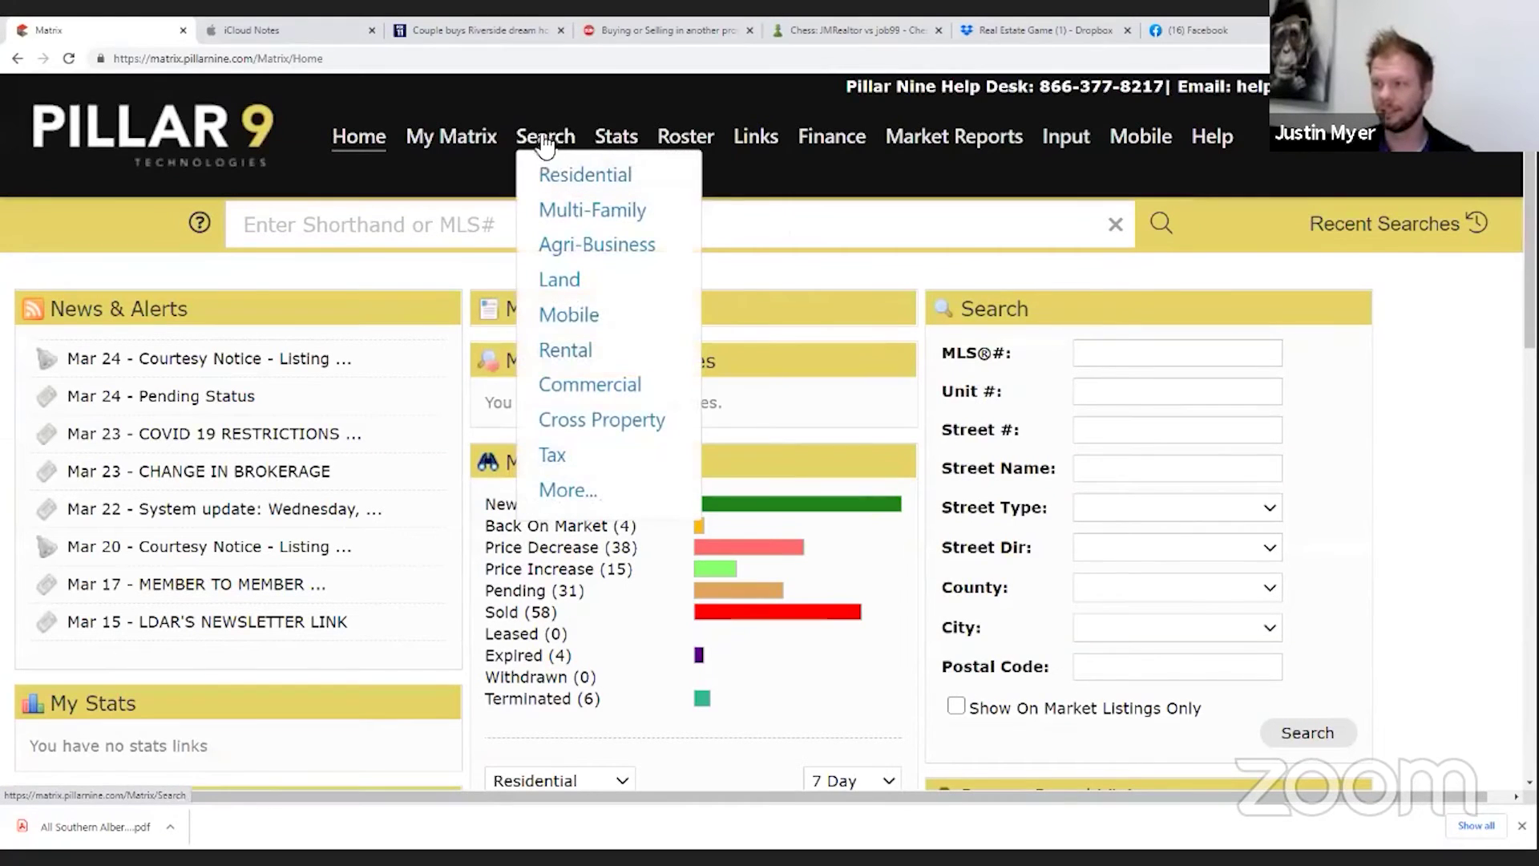
Start a new Residential search with the city changed from Lethbridge to Coaldale
{"action": "mouse_move", "coordinate": [459, 150]}
{"action": "mouse_move", "coordinate": [569, 148]}
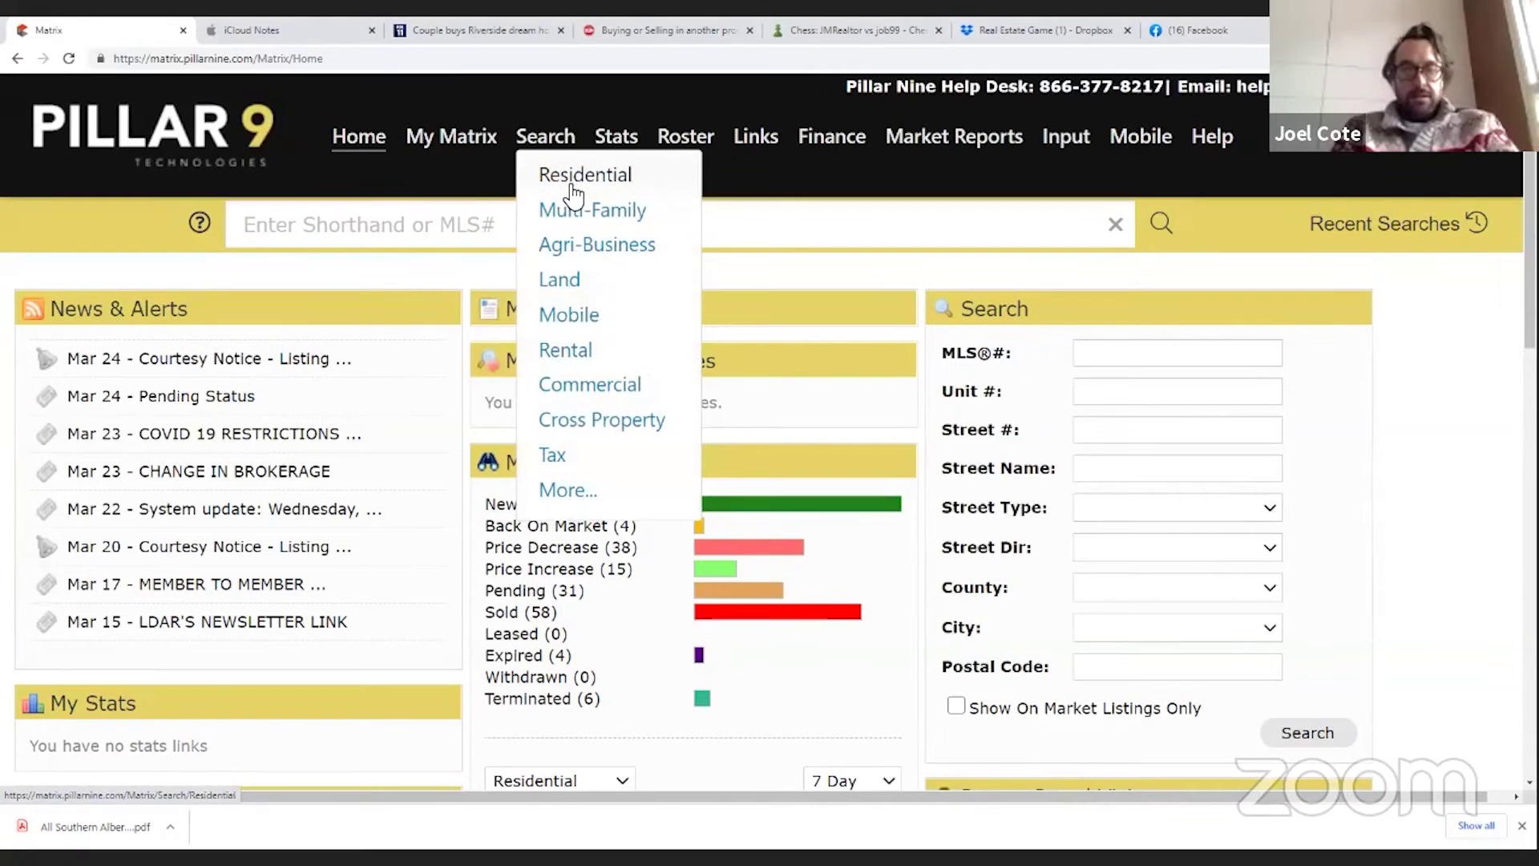
{"action": "left_click", "coordinate": [569, 174]}
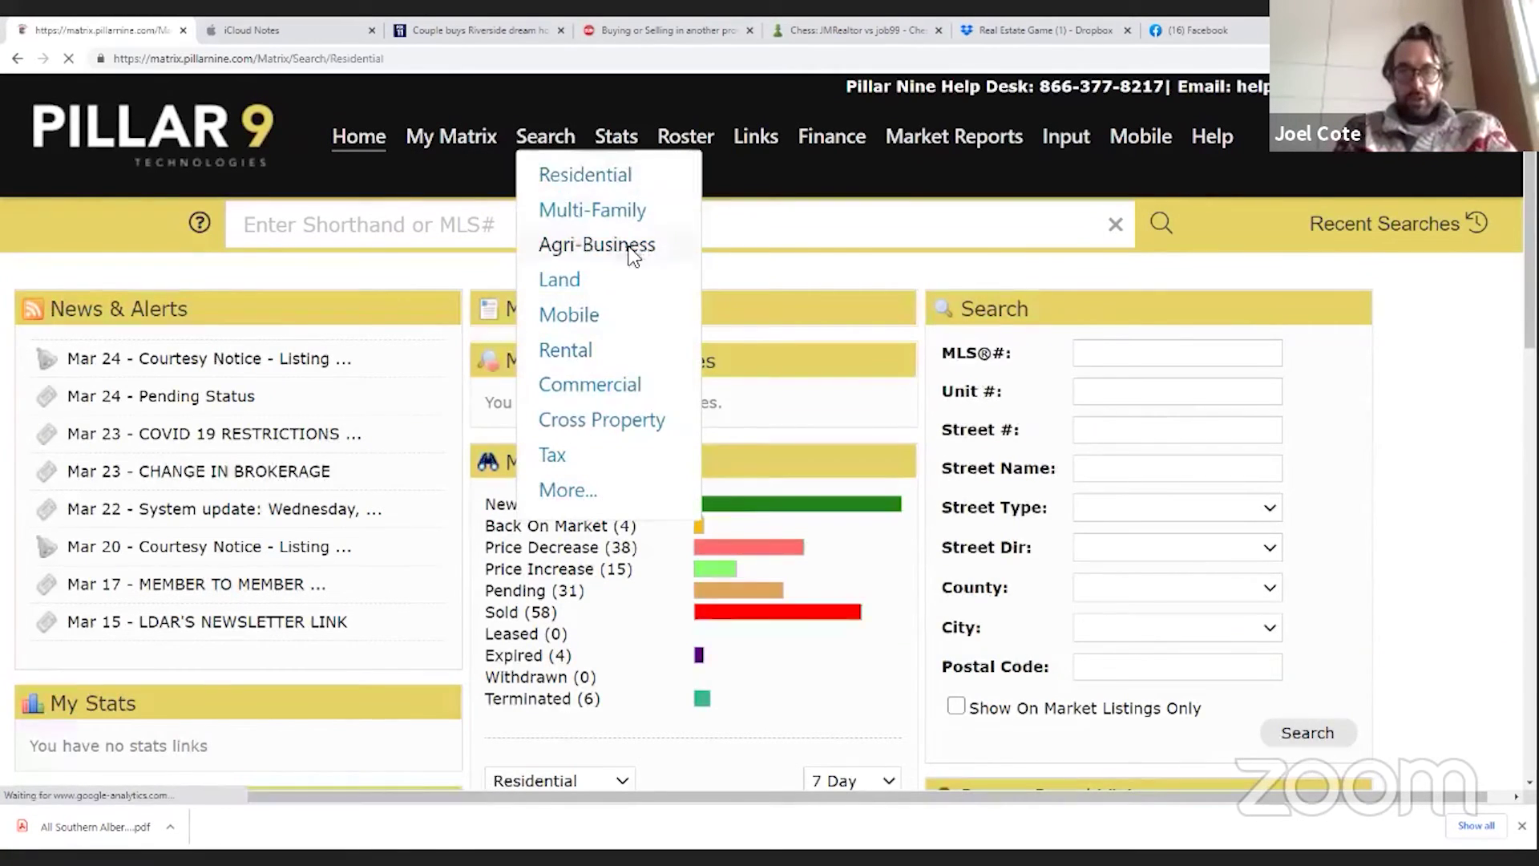
{"action": "scroll", "coordinate": [681, 587], "scroll_direction": "down", "scroll_amount": 2}
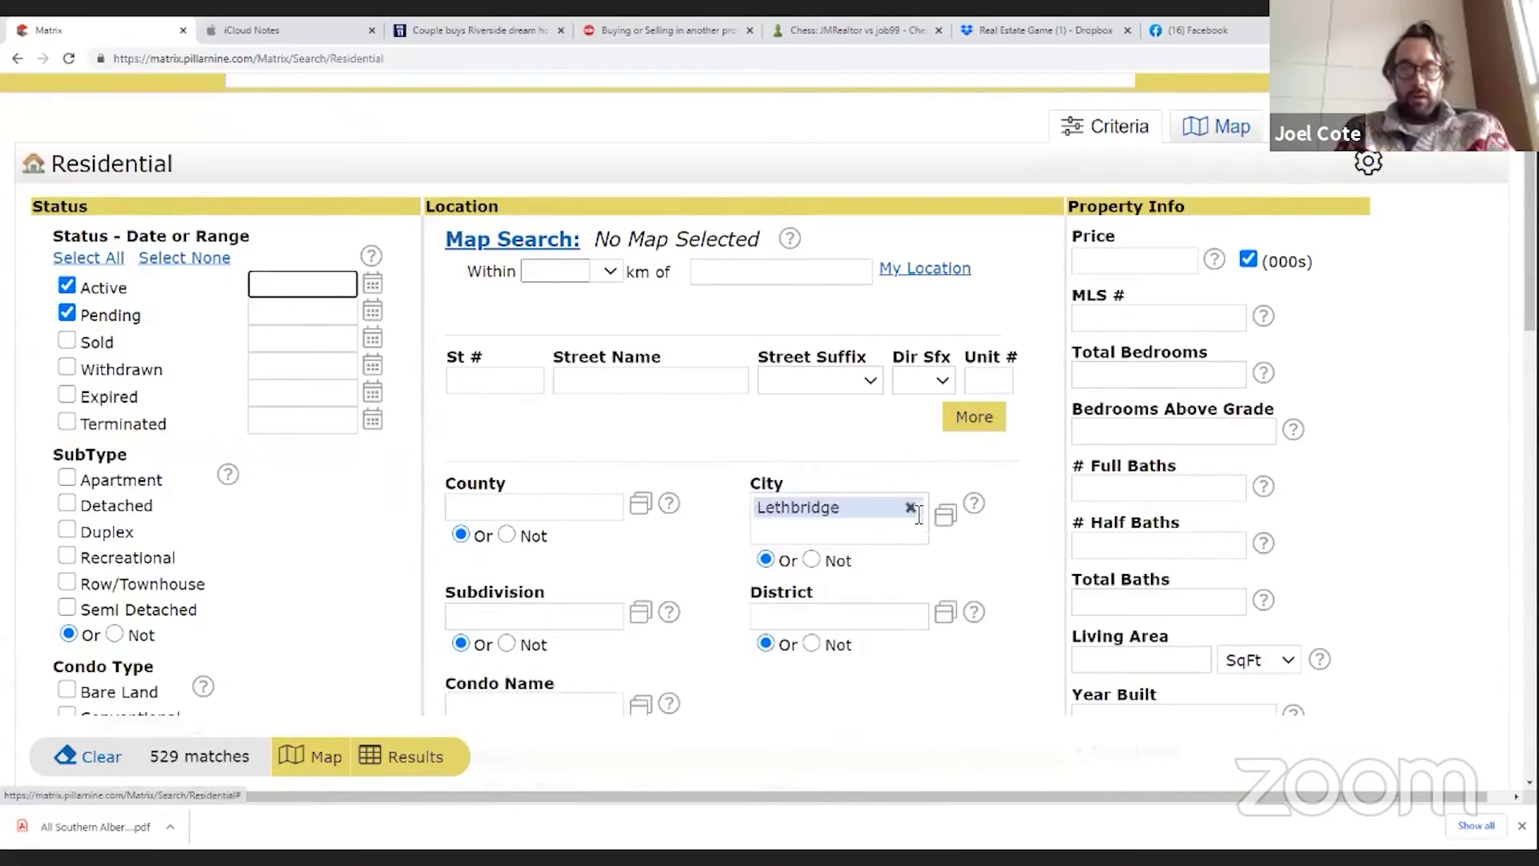
{"action": "left_click", "coordinate": [910, 506]}
{"action": "type", "text": "coalda"}
{"action": "key", "text": "Return"}
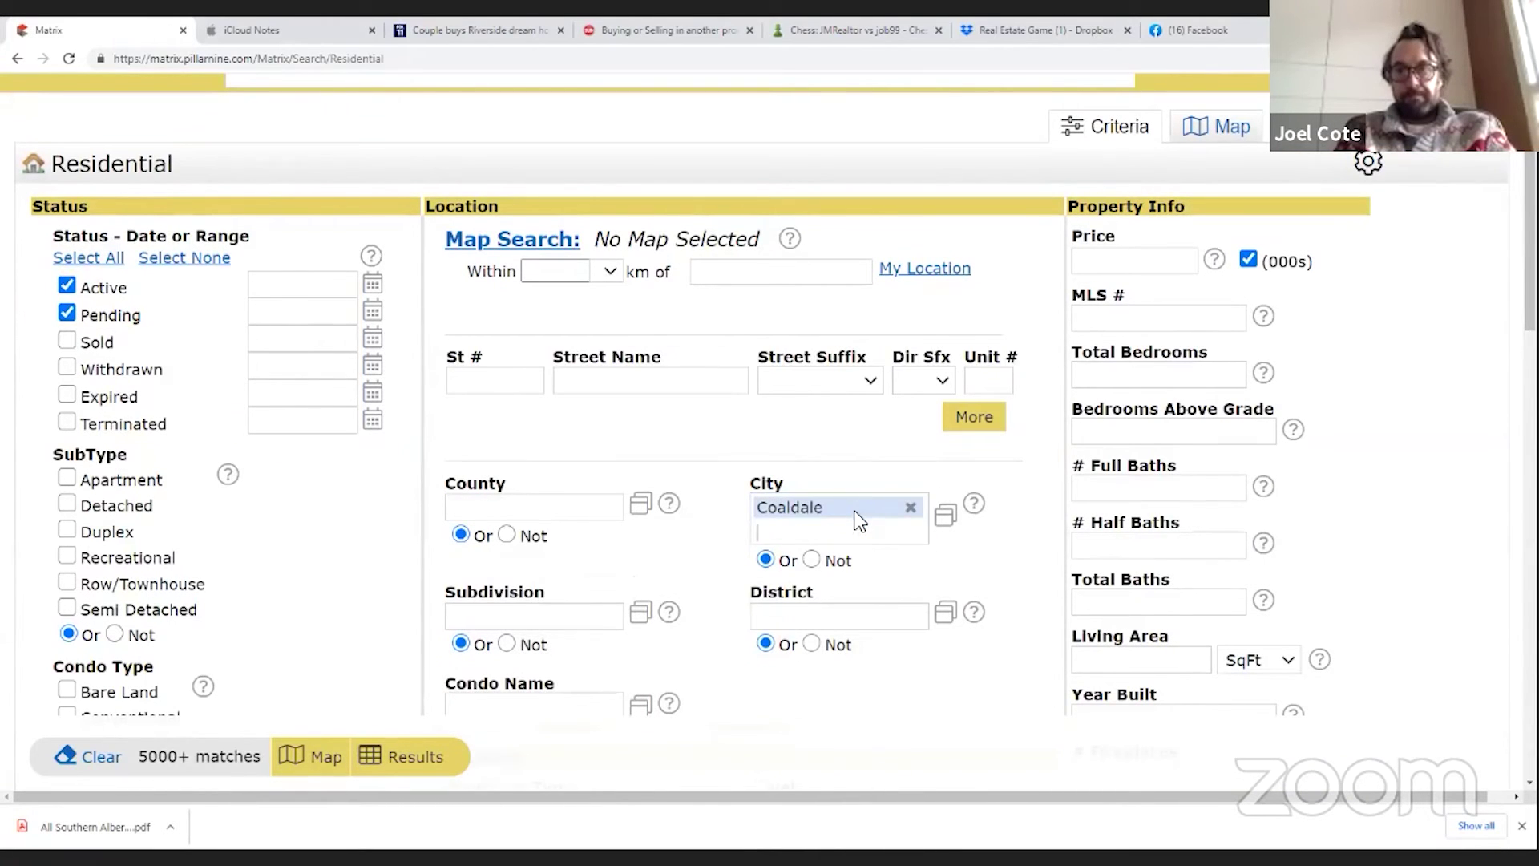
Limit the status to Sold only with a 0-60 day date range
{"action": "left_click", "coordinate": [67, 313]}
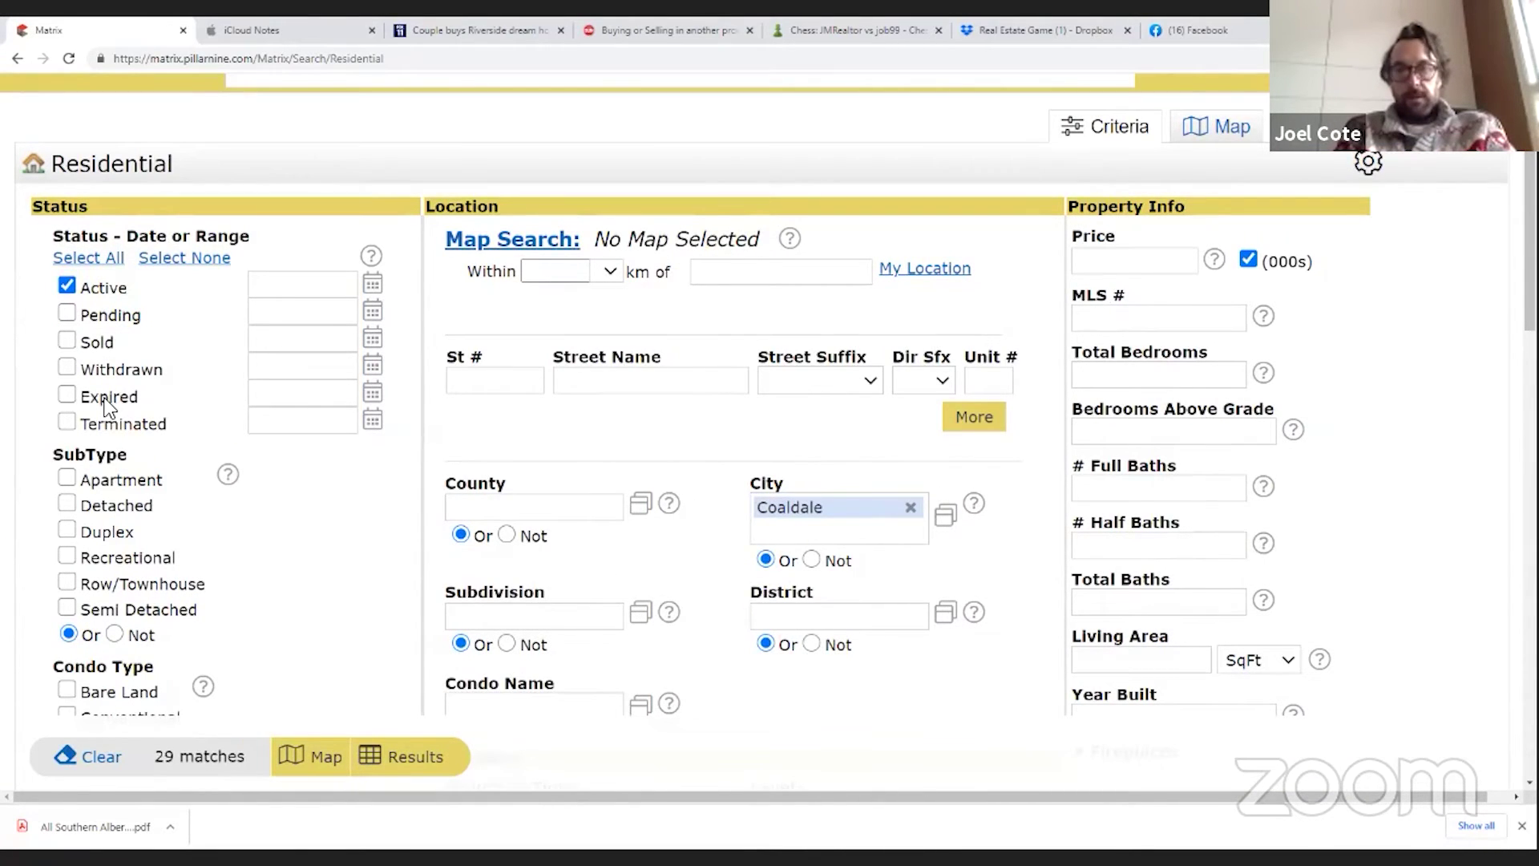
{"action": "left_click", "coordinate": [69, 343]}
{"action": "double_click", "coordinate": [316, 343]}
{"action": "type", "text": "0-90"}
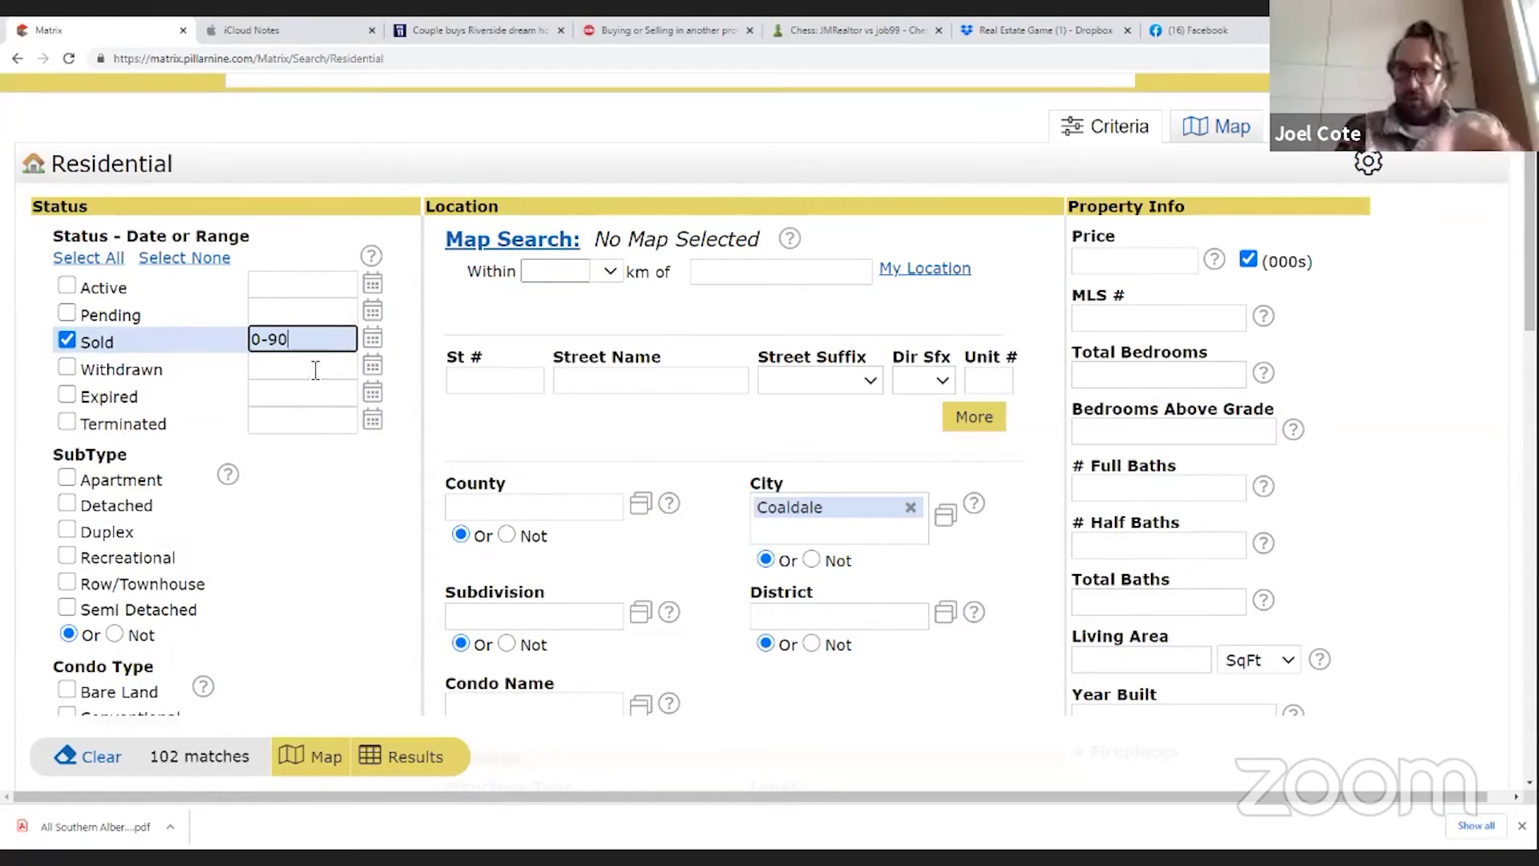
{"action": "left_click", "coordinate": [67, 339]}
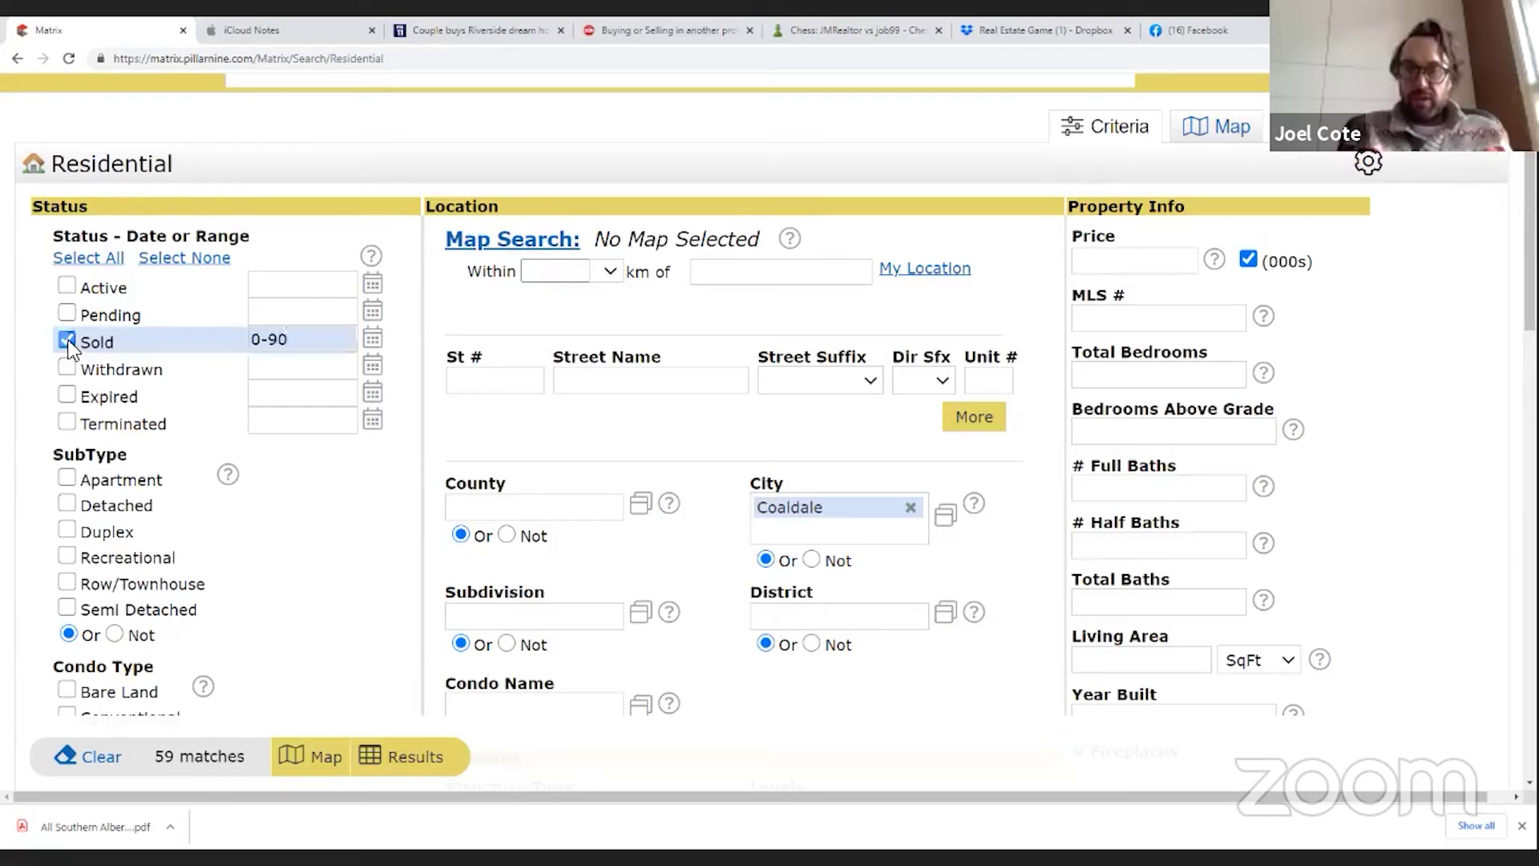
{"action": "left_click", "coordinate": [67, 285]}
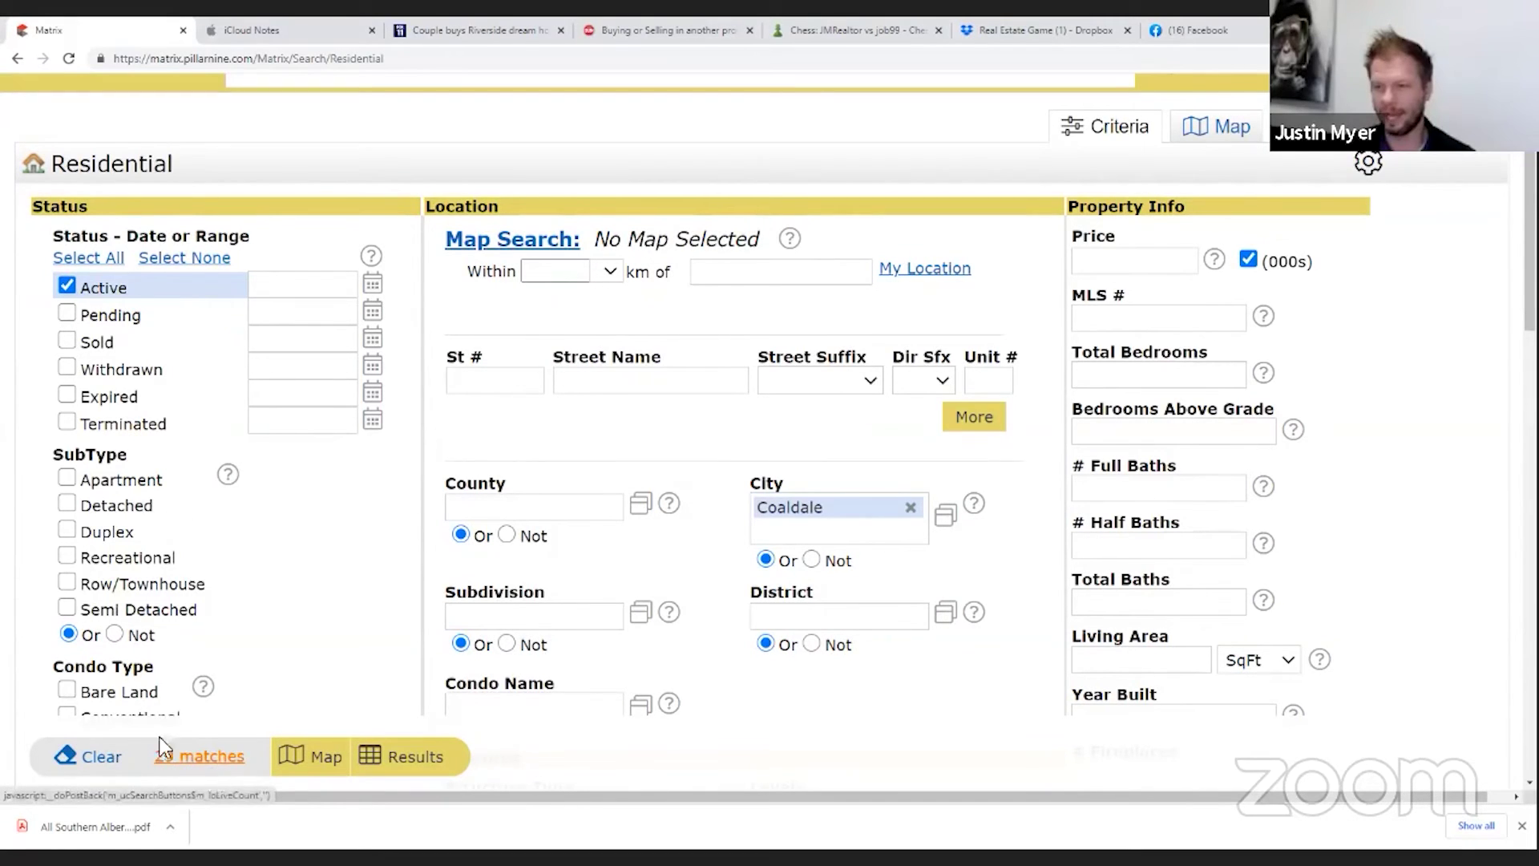
{"action": "left_click", "coordinate": [67, 286]}
{"action": "left_click", "coordinate": [67, 340]}
{"action": "left_click", "coordinate": [332, 340]}
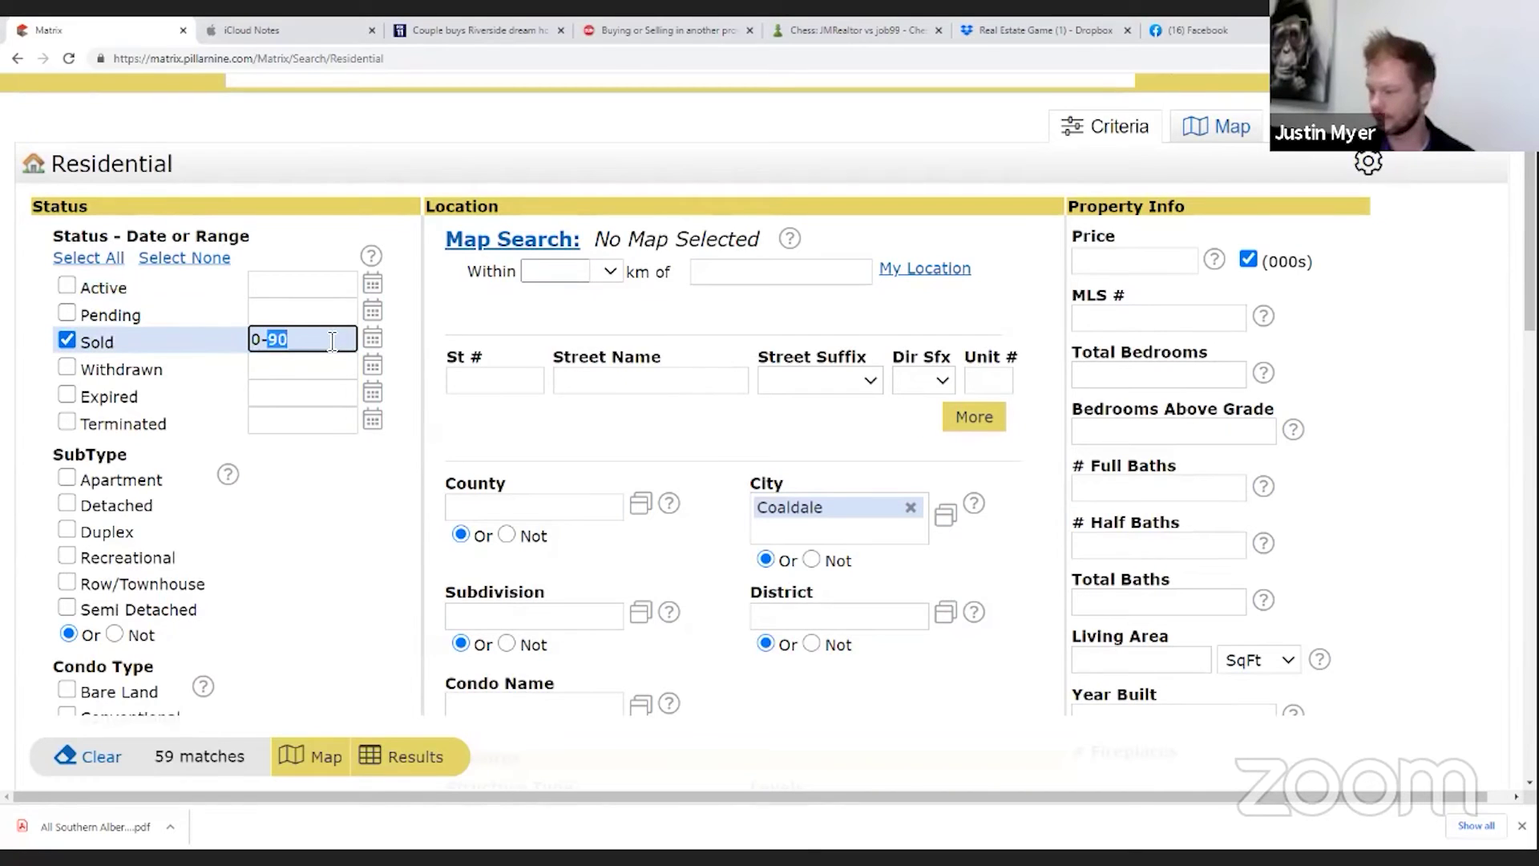
{"action": "type", "text": "60"}
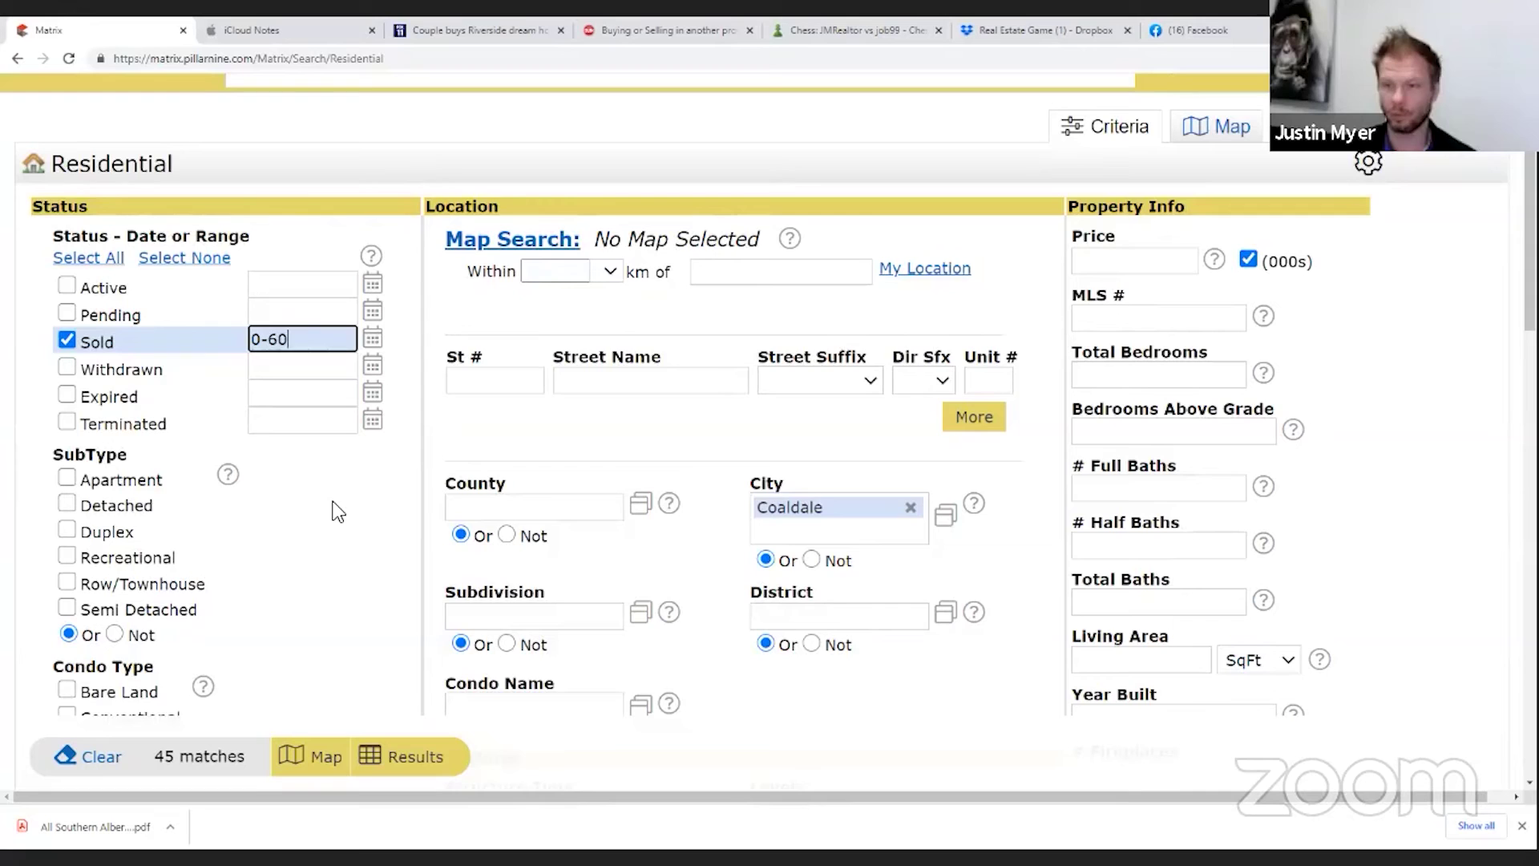
{"action": "scroll", "coordinate": [338, 512], "scroll_direction": "up", "scroll_amount": 2}
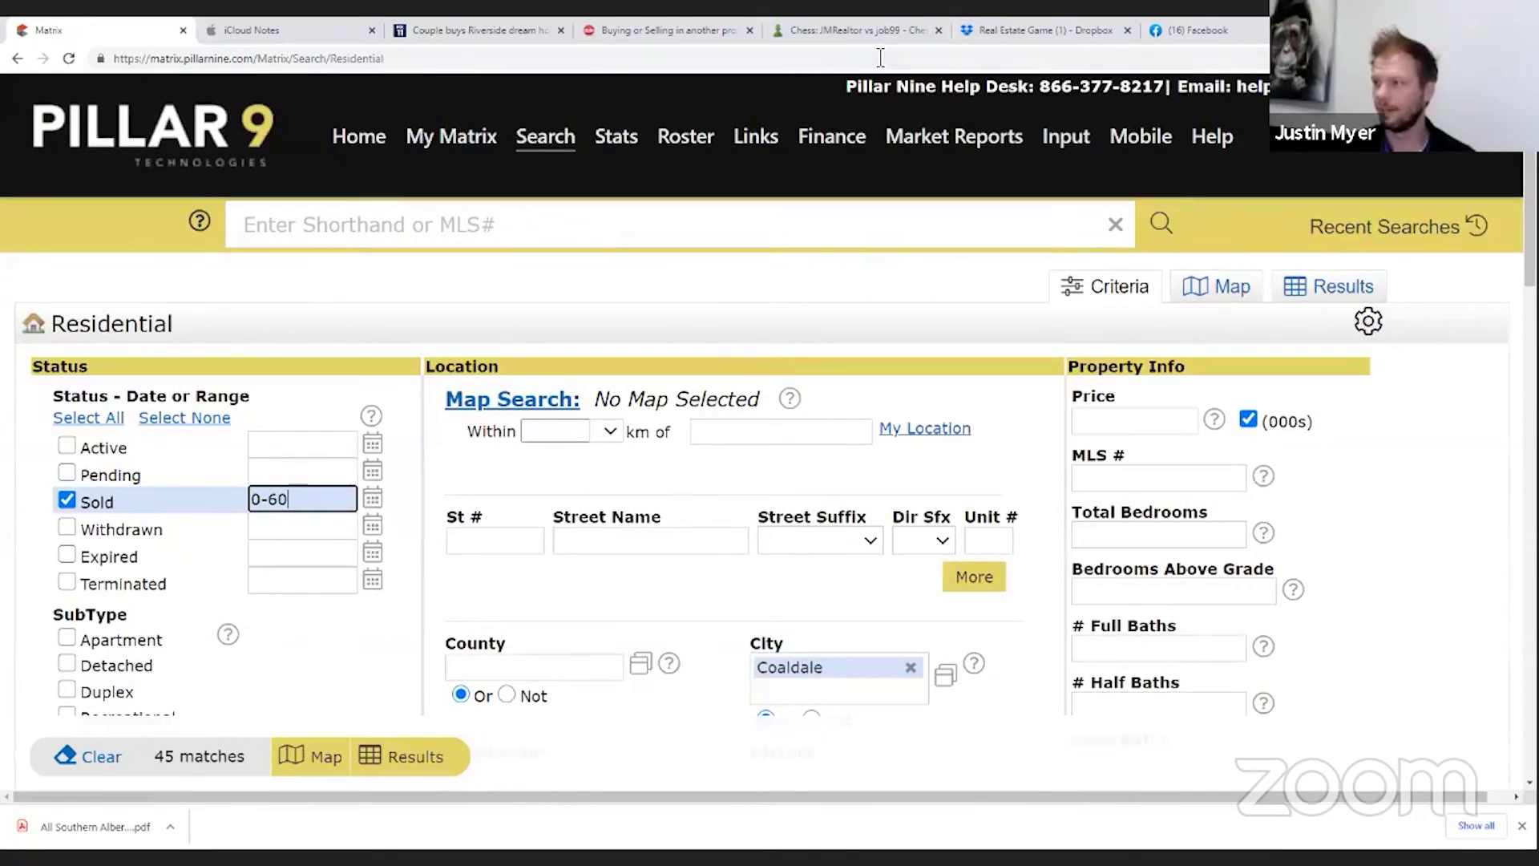